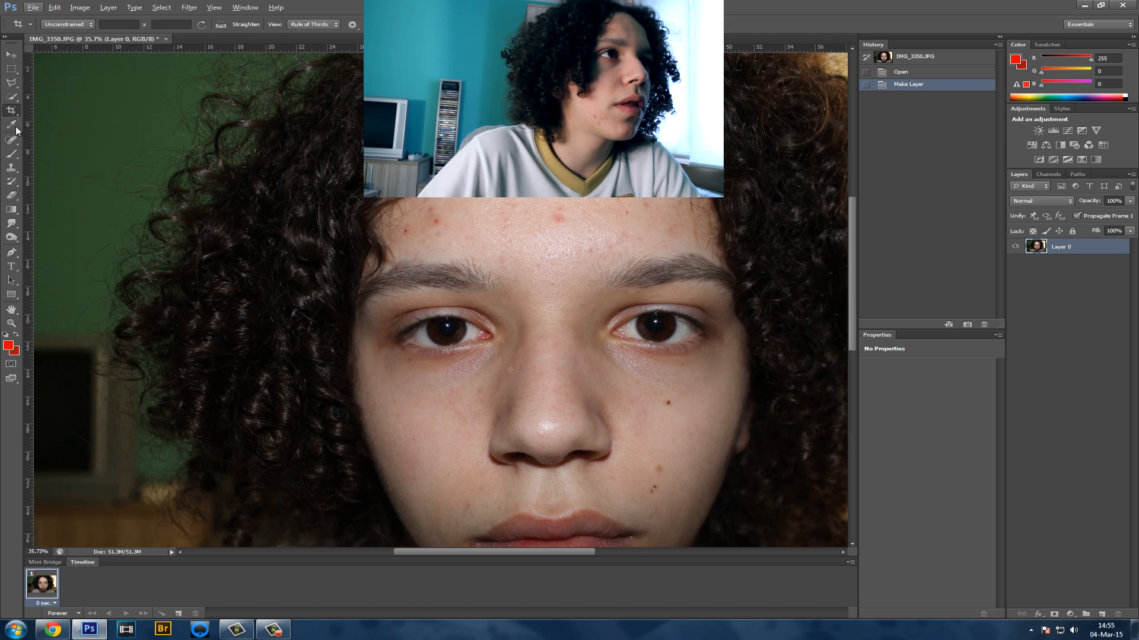
Activate the Spot Healing Brush for retouching the blemishes on the portrait's forehead
{"action": "left_click", "coordinate": [16, 140]}
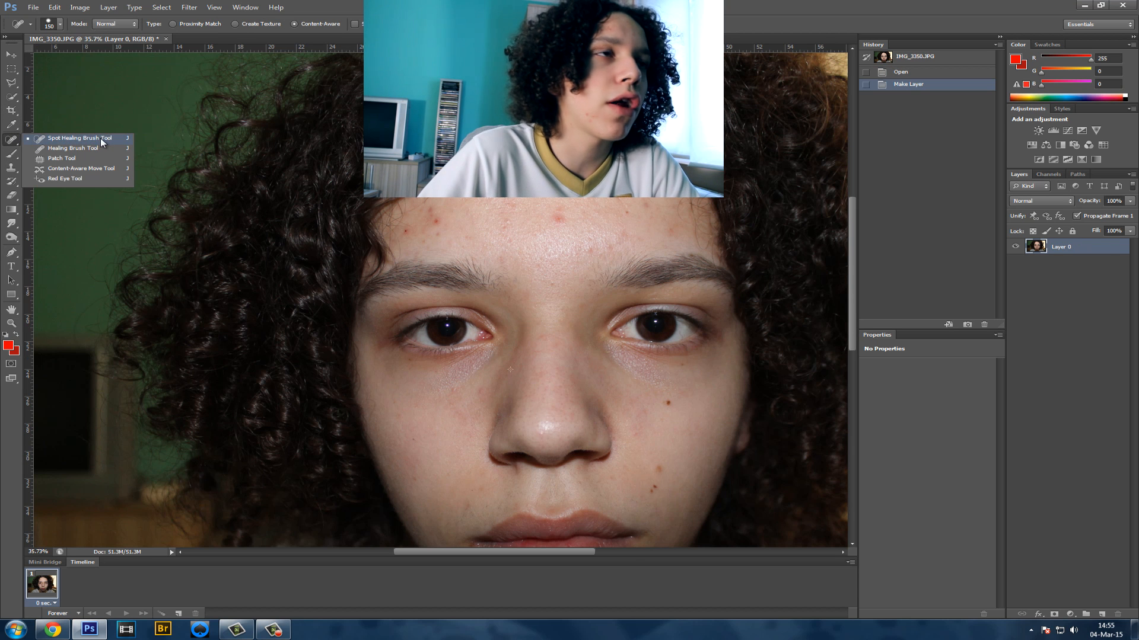
{"action": "left_click", "coordinate": [101, 141]}
{"action": "scroll", "coordinate": [661, 350], "scroll_direction": "up", "scroll_amount": 2, "text": "alt"}
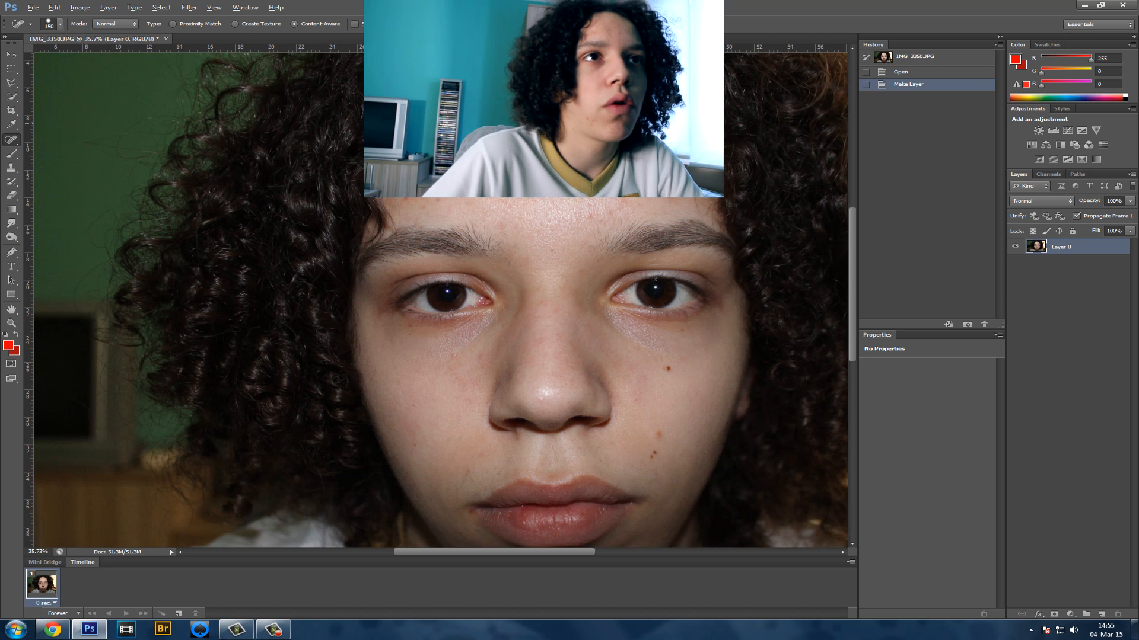
{"action": "scroll", "coordinate": [584, 206], "scroll_direction": "up", "scroll_amount": 1}
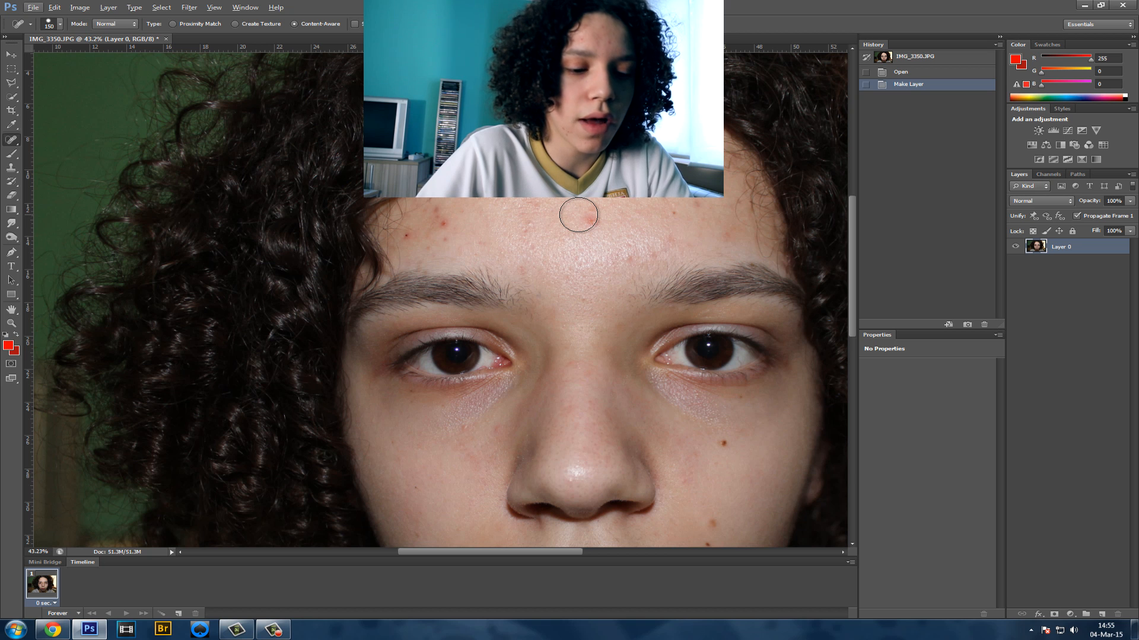
Try enlarging the healing brush to 700 px and bring it back to 150 px
{"action": "key", "text": "bracketright"}
{"action": "key", "text": "bracketright"}
{"action": "key", "text": "bracketright"}
{"action": "key", "text": "bracketright"}
{"action": "key", "text": "bracketright"}
{"action": "key", "text": "bracketright"}
{"action": "key", "text": "bracketright"}
{"action": "key", "text": "bracketright"}
{"action": "key", "text": "bracketright"}
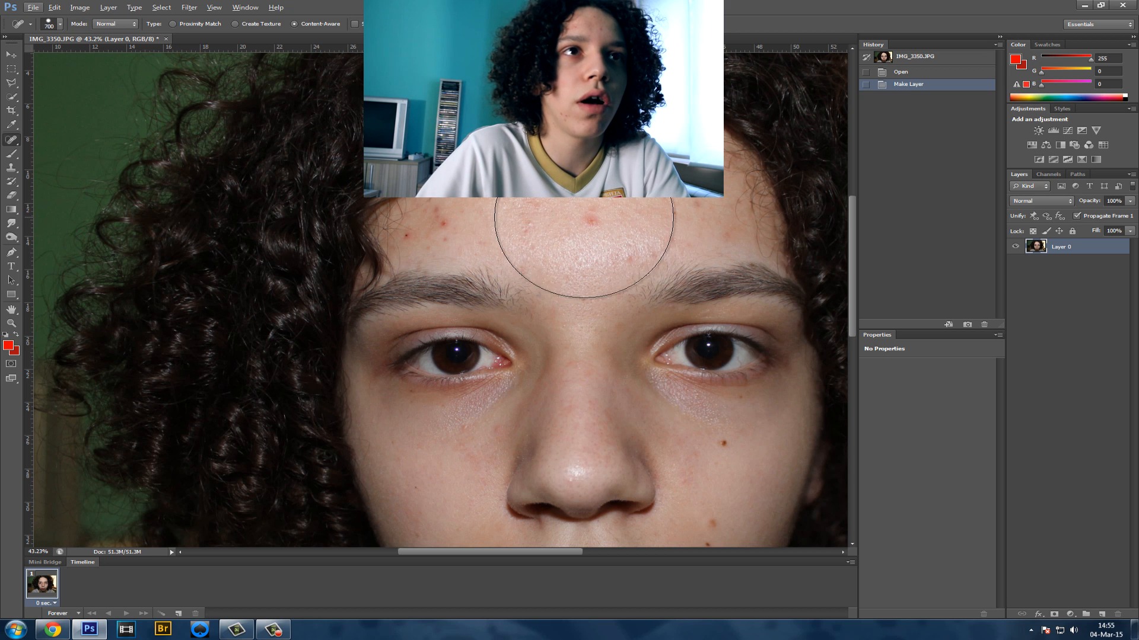
{"action": "key", "text": "bracketleft"}
{"action": "key", "text": "bracketleft"}
{"action": "key", "text": "bracketleft"}
{"action": "key", "text": "bracketleft"}
{"action": "key", "text": "bracketleft"}
{"action": "key", "text": "bracketleft"}
{"action": "key", "text": "bracketleft"}
{"action": "key", "text": "bracketleft"}
{"action": "key", "text": "bracketleft"}
{"action": "key", "text": "bracketleft"}
{"action": "key", "text": "bracketright"}
{"action": "key", "text": "bracketright"}
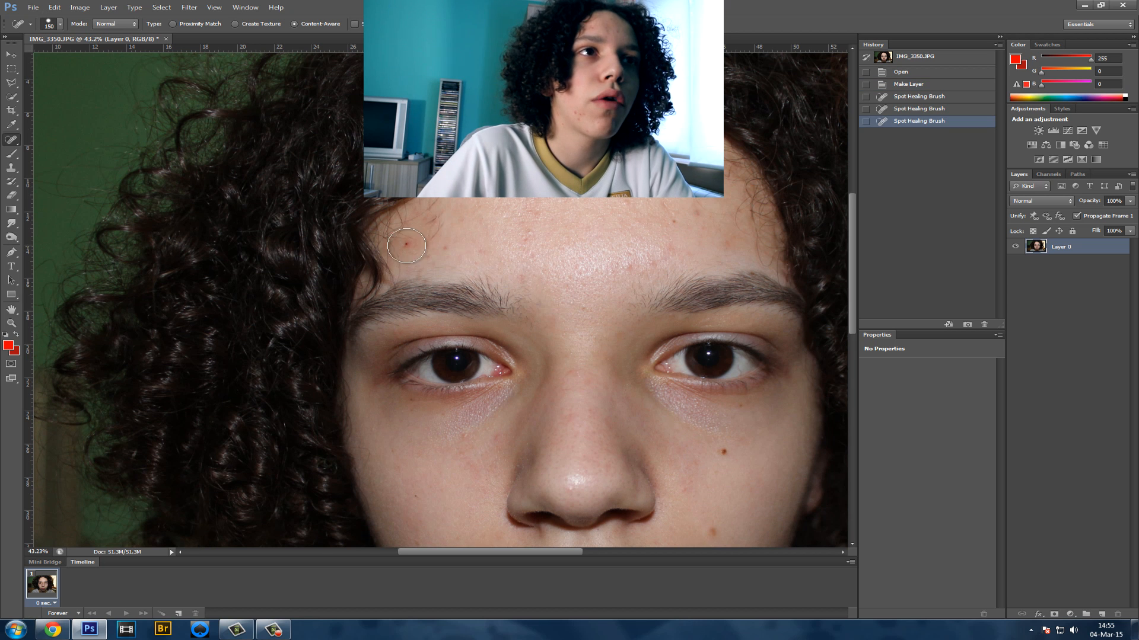
Heal the red blemishes on the forehead beside the hairline with the 150 px Spot Healing Brush
{"action": "left_click", "coordinate": [410, 246]}
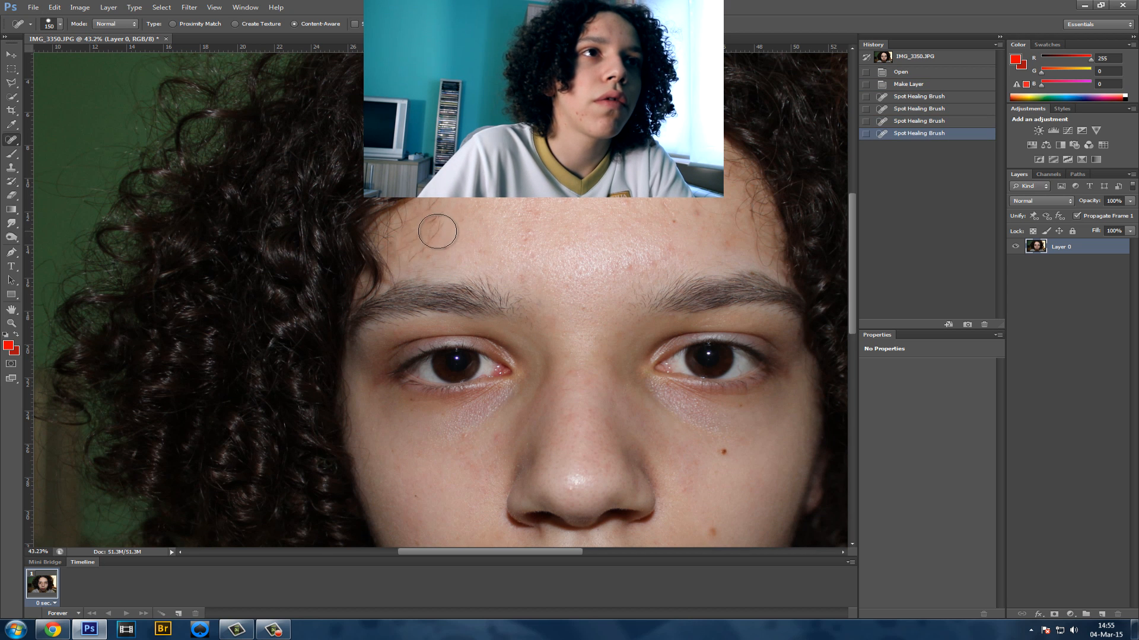
{"action": "left_click", "coordinate": [437, 231]}
{"action": "scroll", "coordinate": [520, 261], "scroll_direction": "down", "scroll_amount": 3}
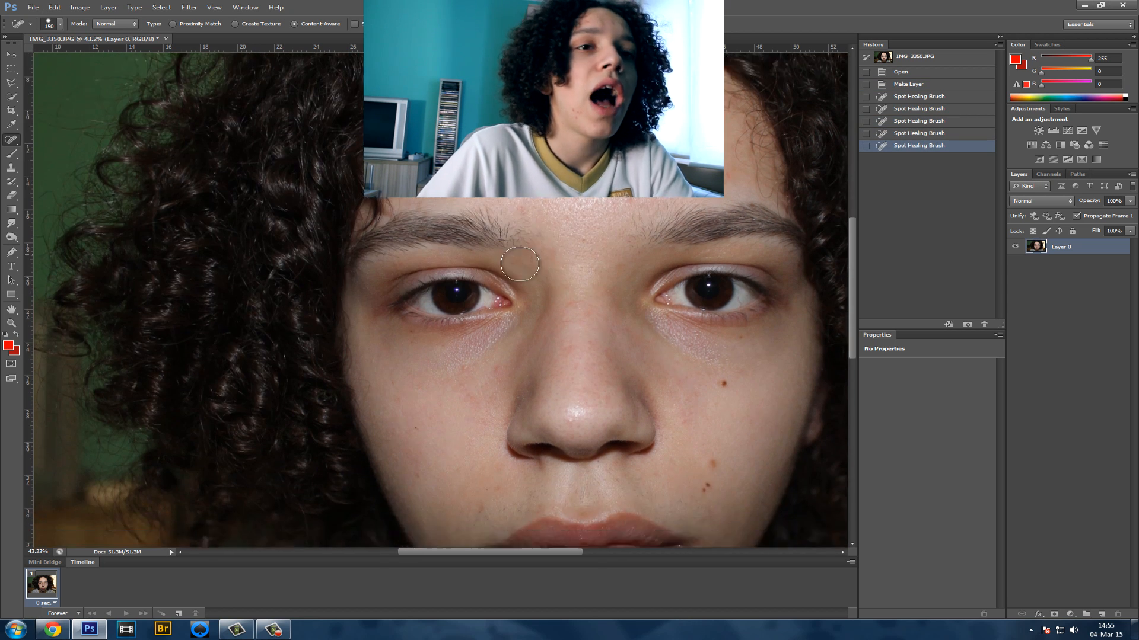
Clone clean cheek skin over the moles below the eye and beside the mouth with the 200 px Clone Stamp
{"action": "scroll", "coordinate": [519, 263], "scroll_direction": "down", "scroll_amount": 1}
{"action": "left_click", "coordinate": [10, 169]}
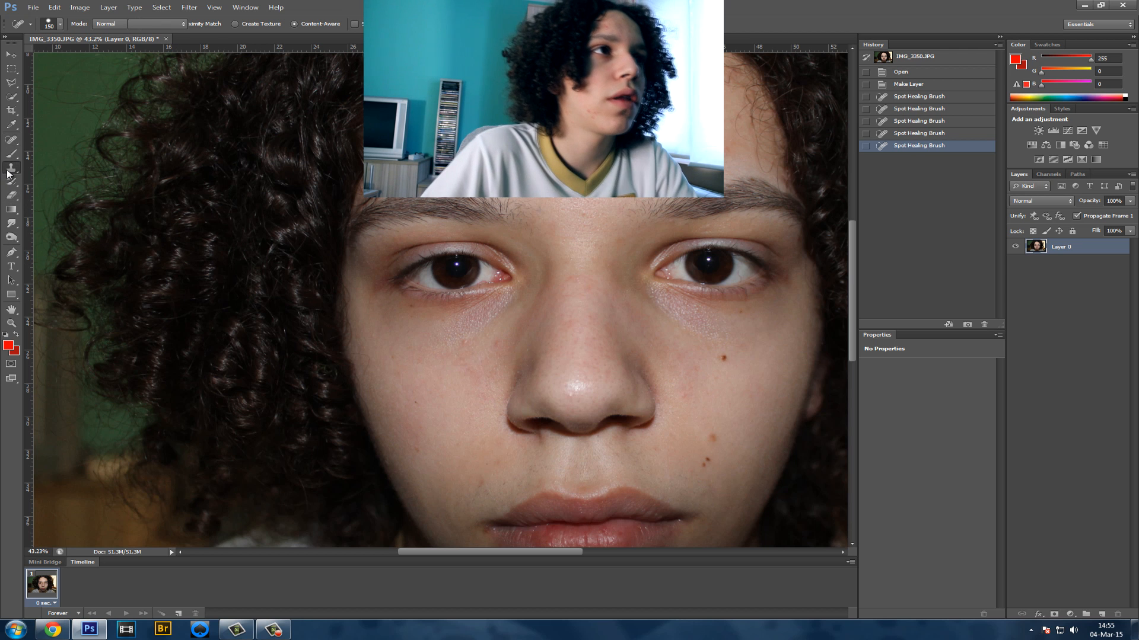
{"action": "left_click", "coordinate": [63, 167]}
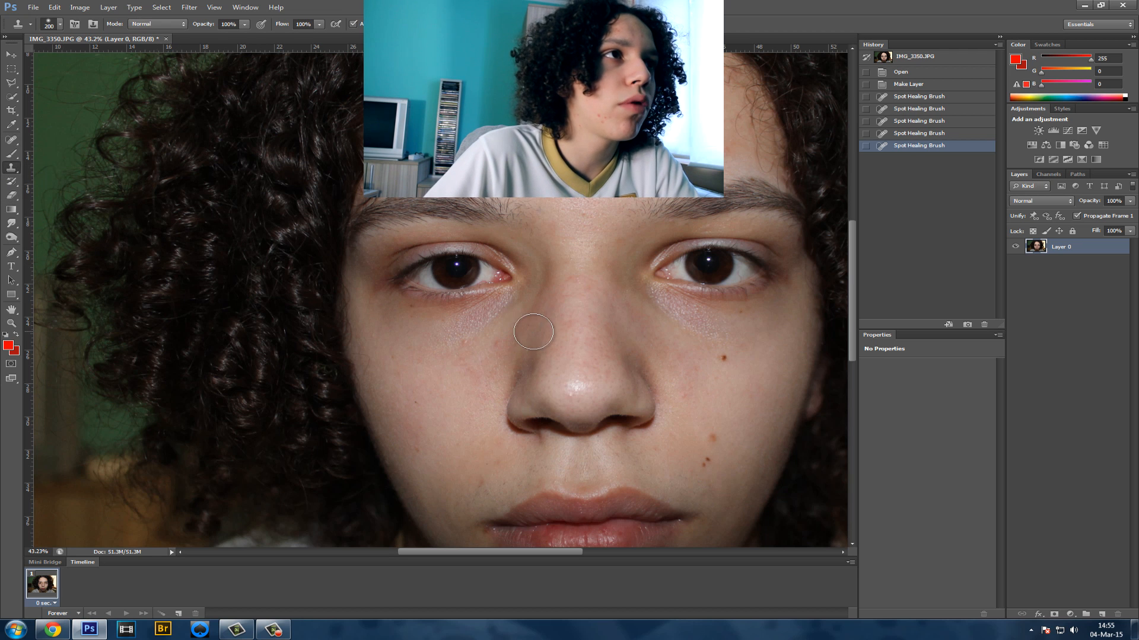
{"action": "scroll", "coordinate": [748, 324], "scroll_direction": "down", "scroll_amount": 2}
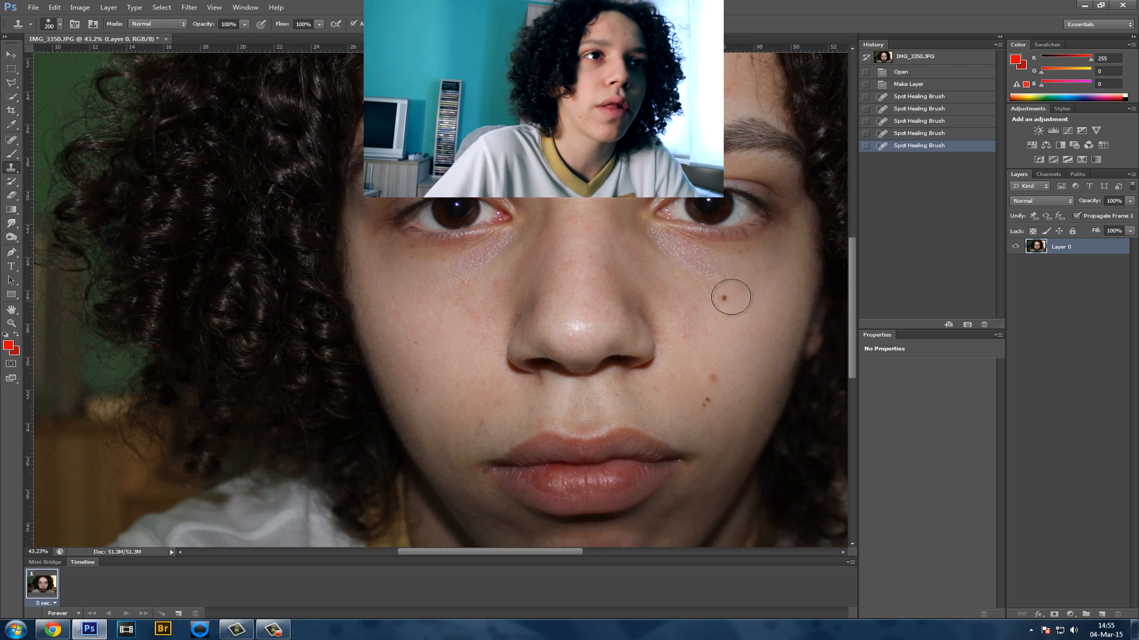
{"action": "left_click", "coordinate": [741, 330], "text": "alt"}
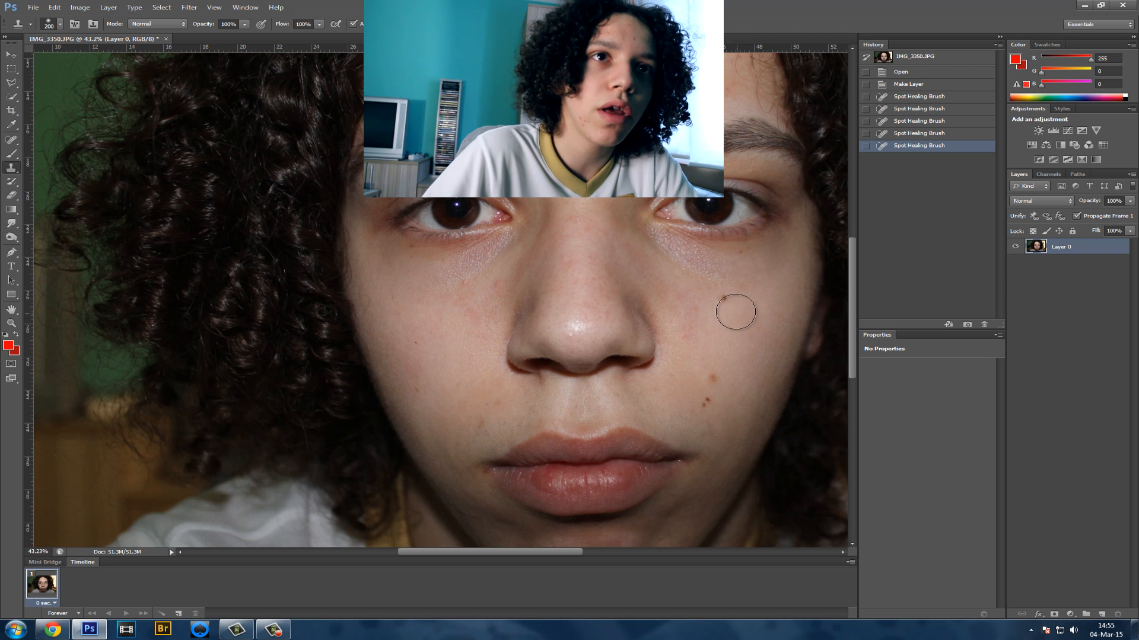
{"action": "left_click", "coordinate": [723, 300]}
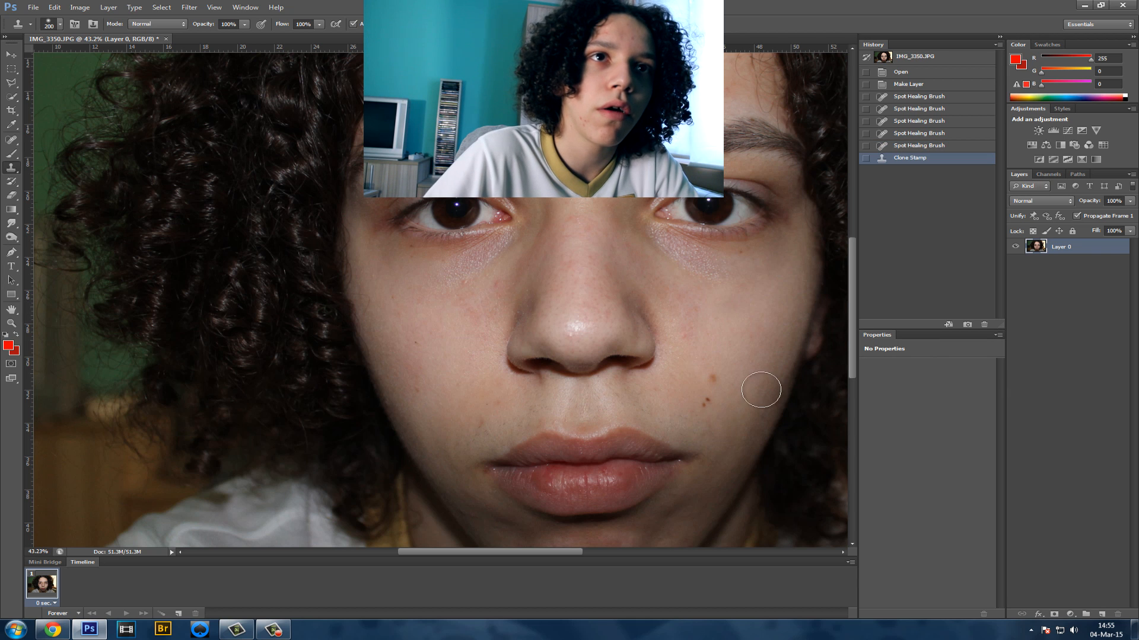
{"action": "left_click", "coordinate": [717, 373]}
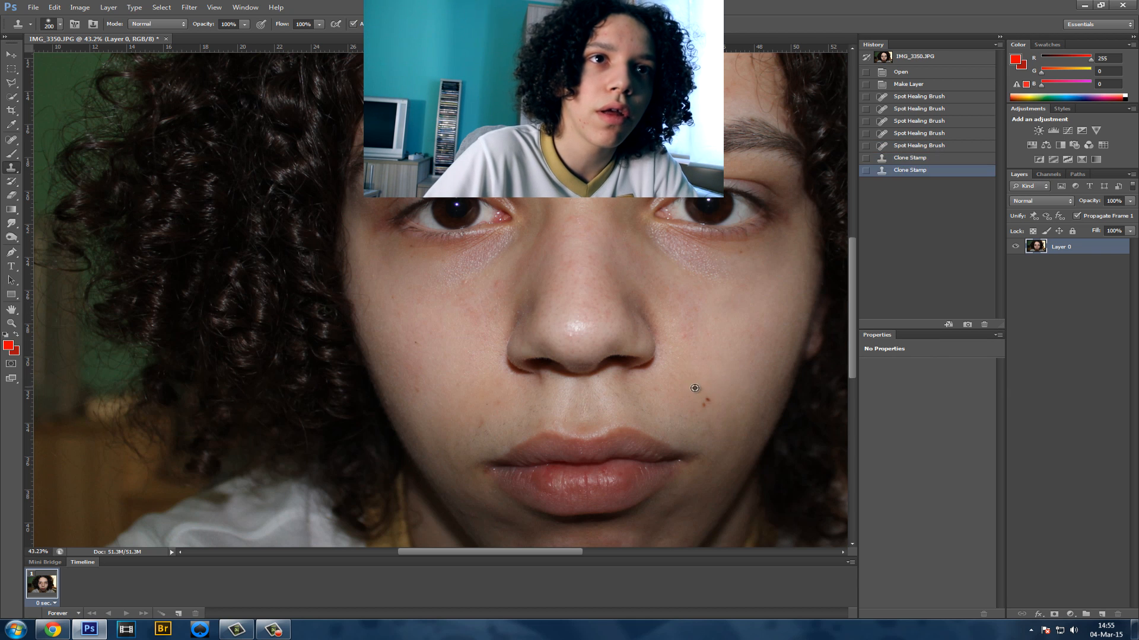
{"action": "left_click", "coordinate": [704, 398]}
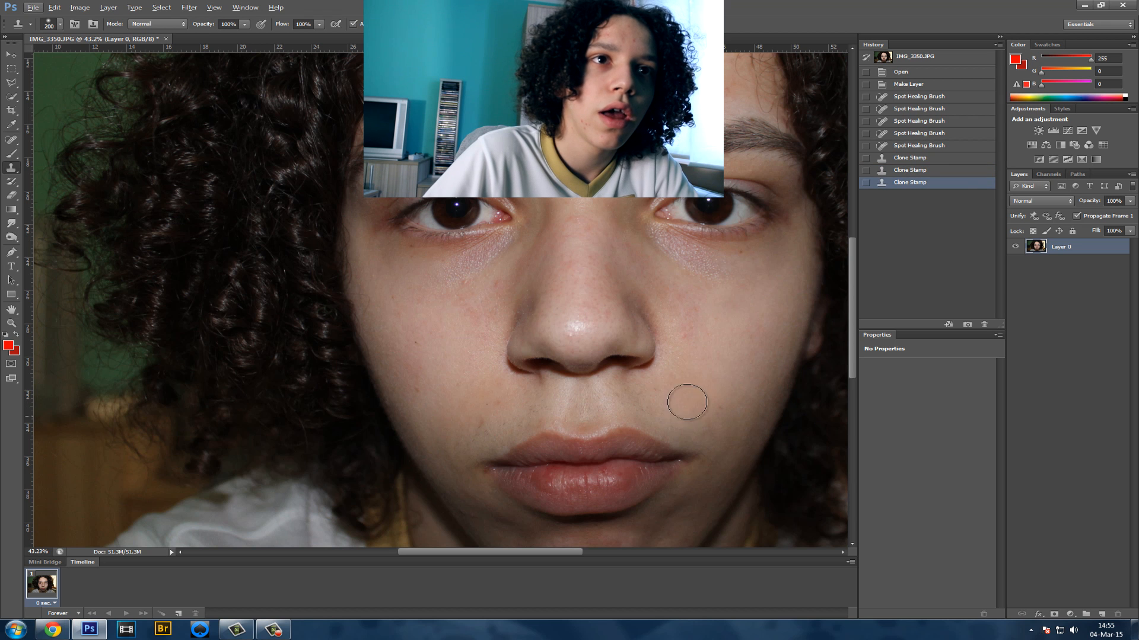
Retouch the uneven skin between the cheek and the corner of the mouth with further Clone Stamp dabs
{"action": "scroll", "coordinate": [726, 439], "scroll_direction": "up", "scroll_amount": 5}
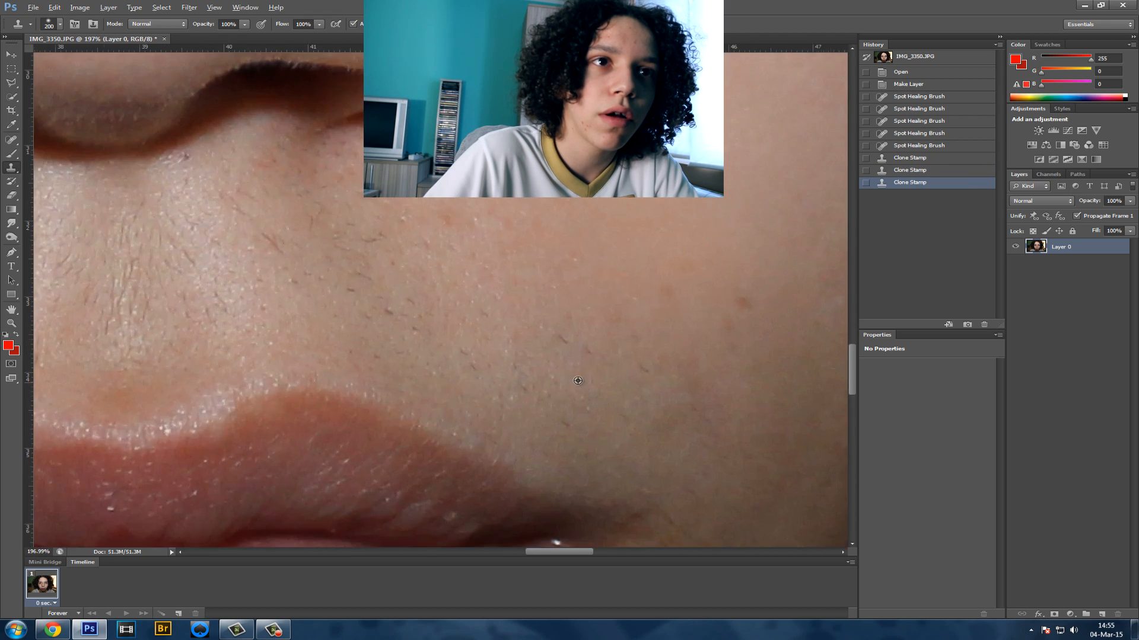
{"action": "scroll", "coordinate": [600, 352], "scroll_direction": "down", "scroll_amount": 5}
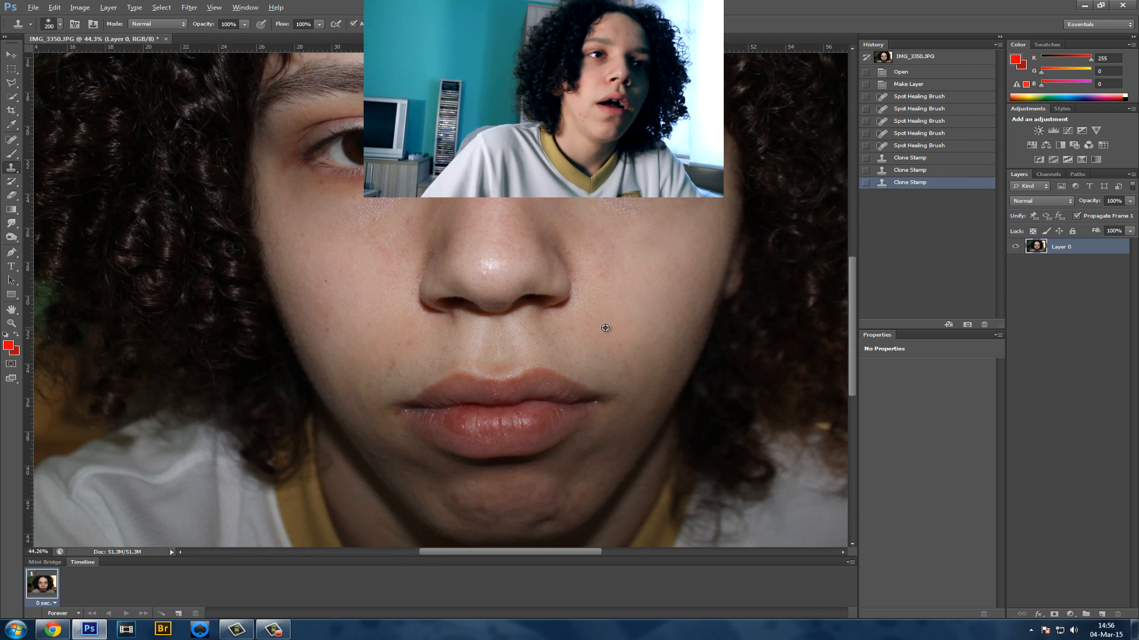
{"action": "left_click", "coordinate": [620, 367]}
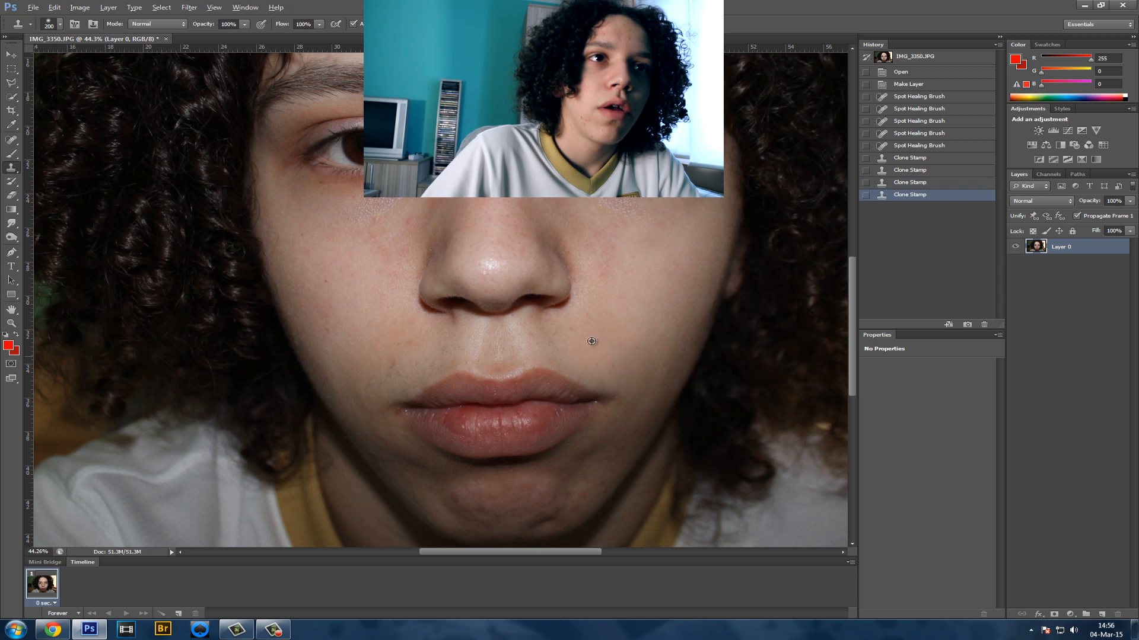
{"action": "left_click", "coordinate": [604, 358]}
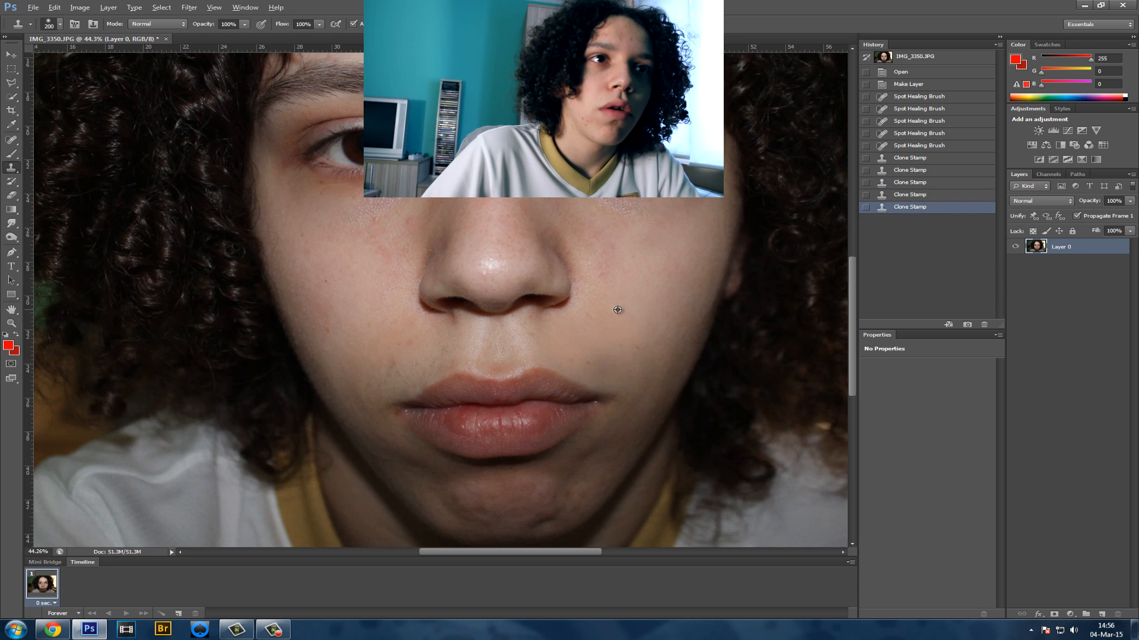
{"action": "left_click", "coordinate": [608, 358]}
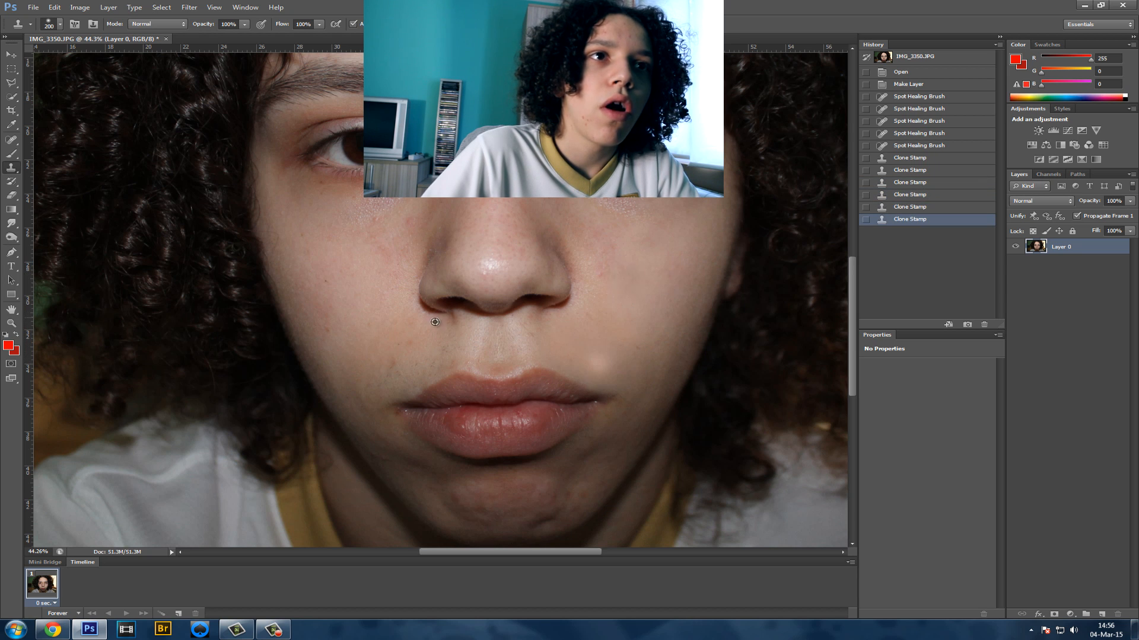
{"action": "left_click", "coordinate": [592, 359]}
{"action": "scroll", "coordinate": [591, 358], "scroll_direction": "up", "scroll_amount": 3}
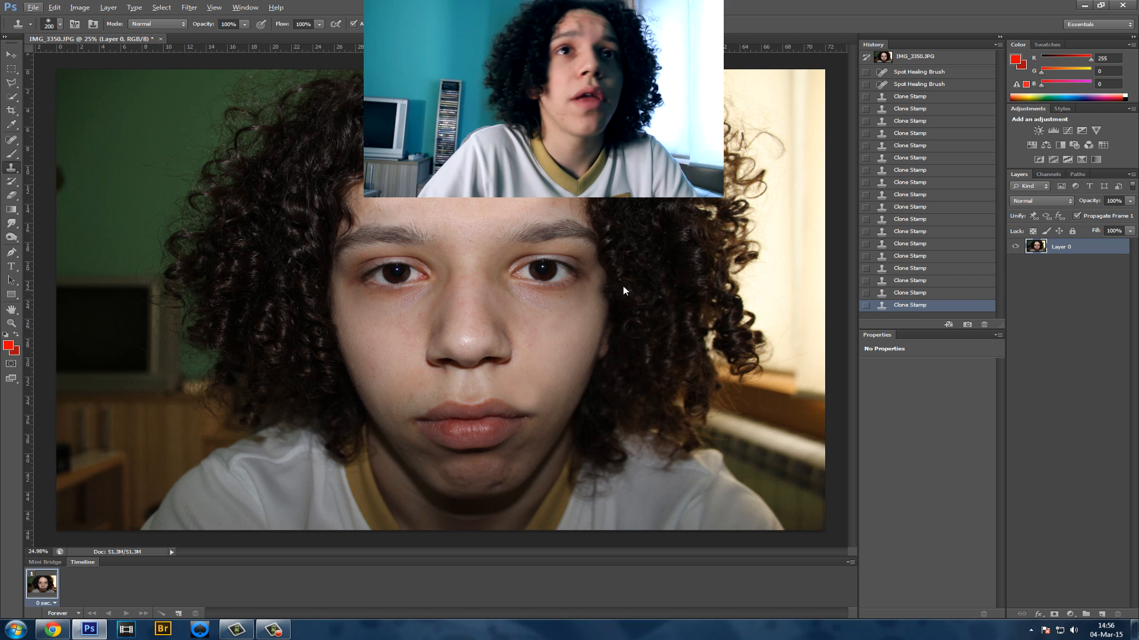
Add a Hue/Saturation adjustment layer with hue at 0 and saturation at +21
{"action": "left_click", "coordinate": [1032, 146]}
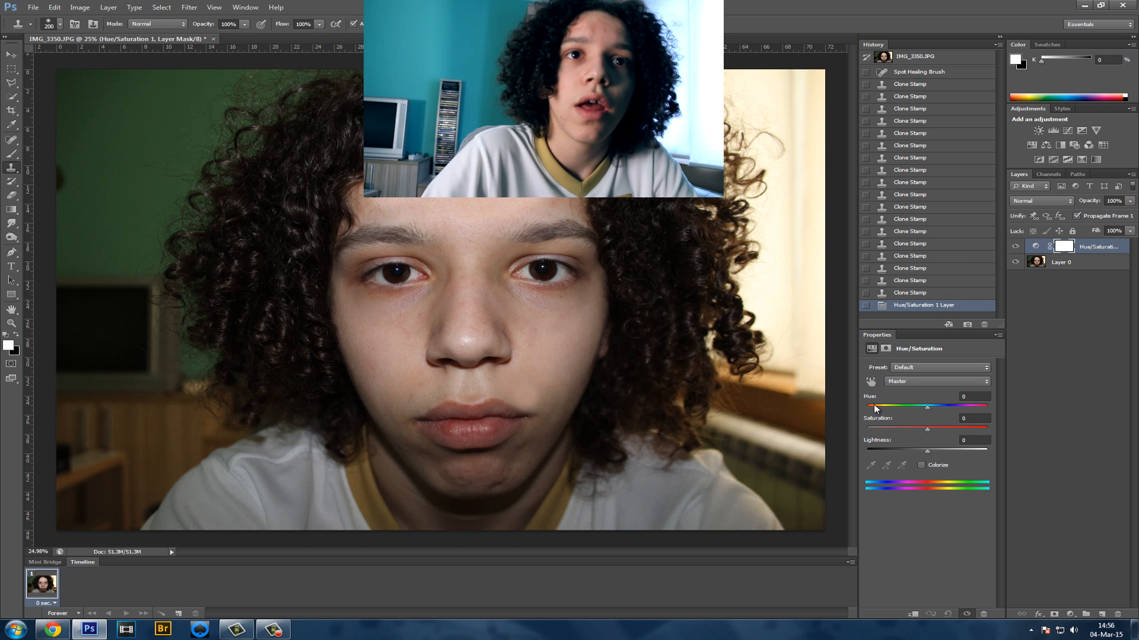
{"action": "left_click_drag", "start_coordinate": [930, 408], "coordinate": [995, 407]}
{"action": "left_click_drag", "start_coordinate": [833, 398], "coordinate": [937, 397]}
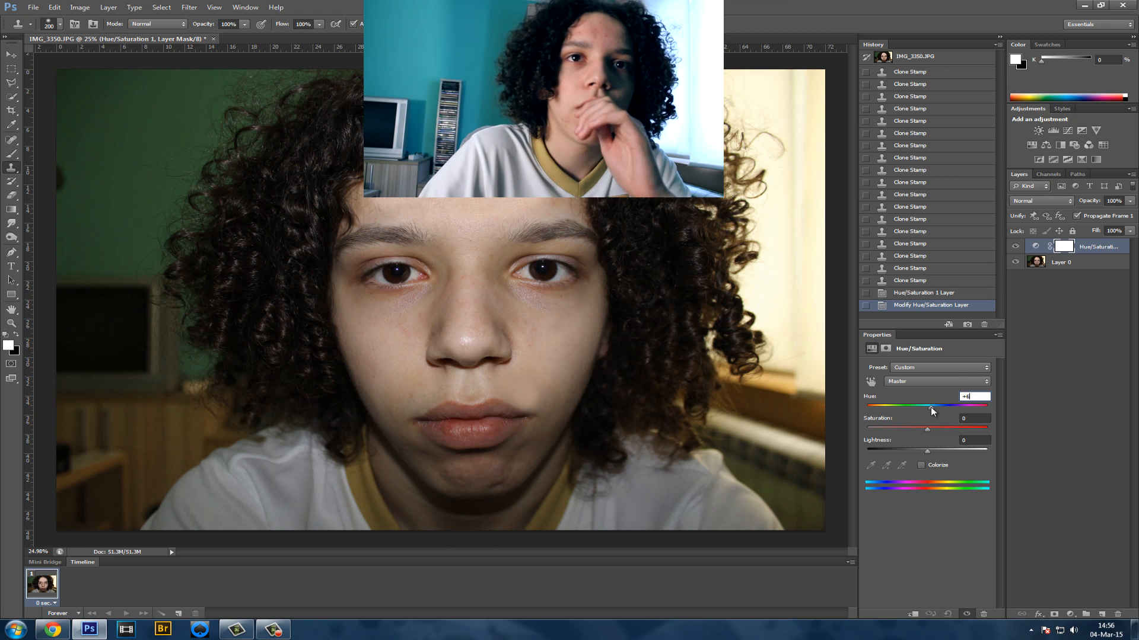
{"action": "left_click_drag", "start_coordinate": [929, 406], "coordinate": [933, 410]}
{"action": "type", "text": "0"}
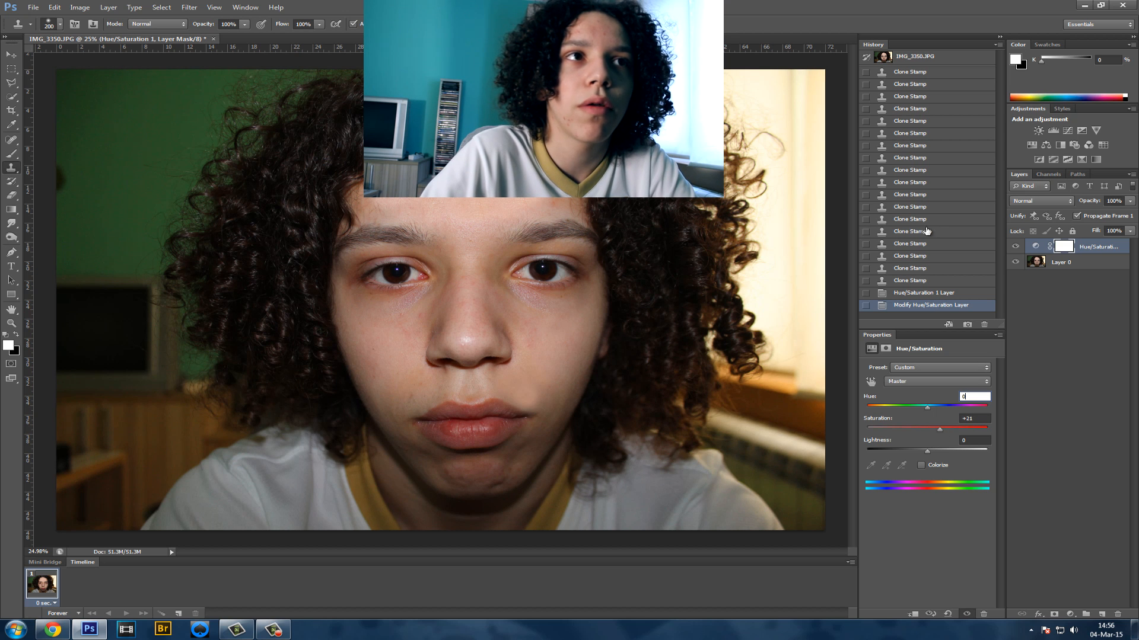
Add a Color Balance adjustment layer with midtones at -17 for cyan–red and +9 for yellow–blue, comparing the image with and without it
{"action": "left_click", "coordinate": [1045, 145]}
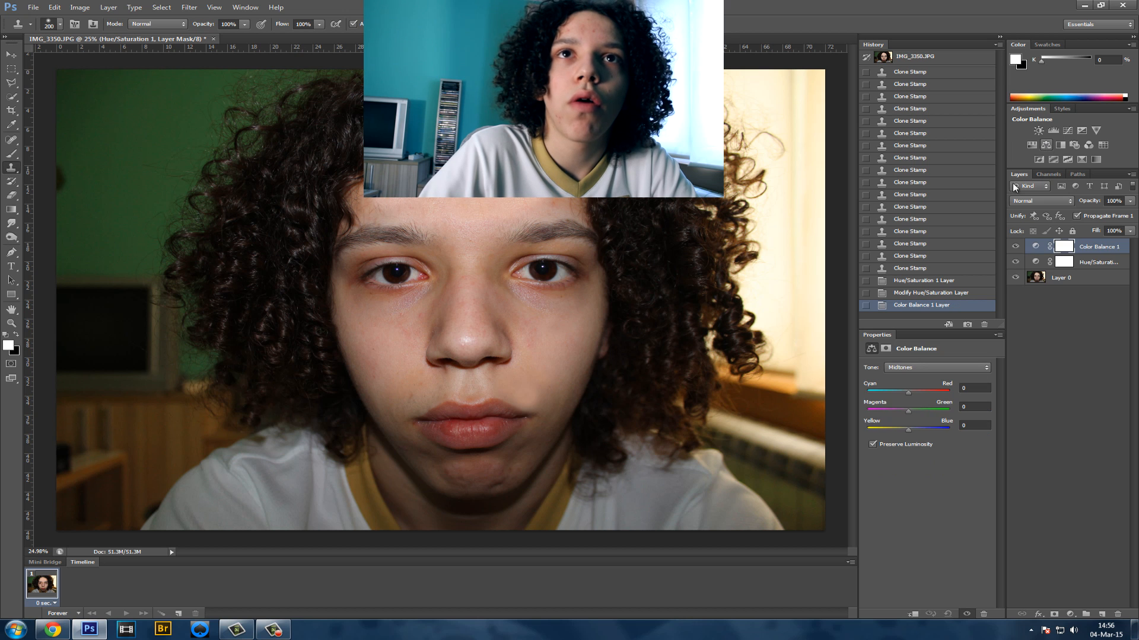
{"action": "left_click", "coordinate": [908, 393]}
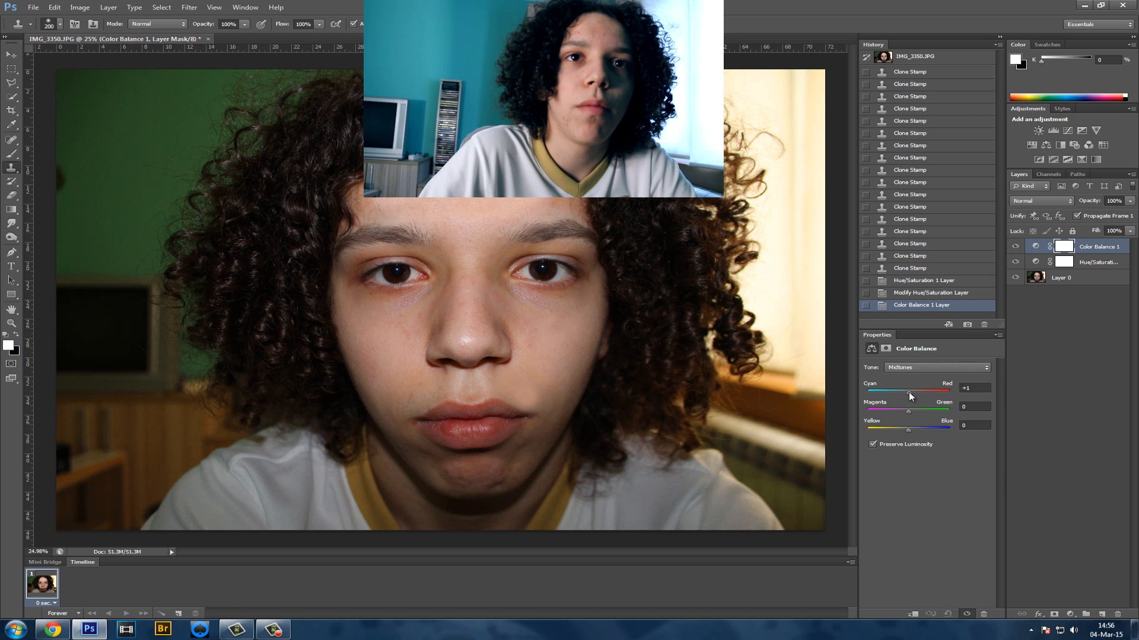
{"action": "left_click_drag", "start_coordinate": [908, 393], "coordinate": [896, 393]}
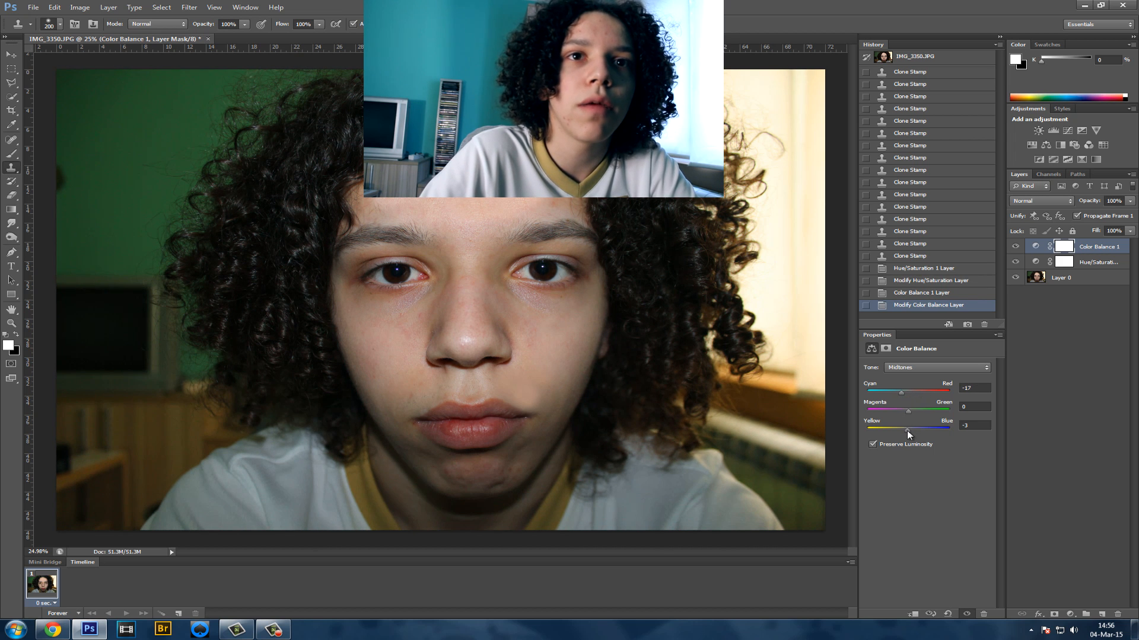
{"action": "left_click", "coordinate": [1016, 247]}
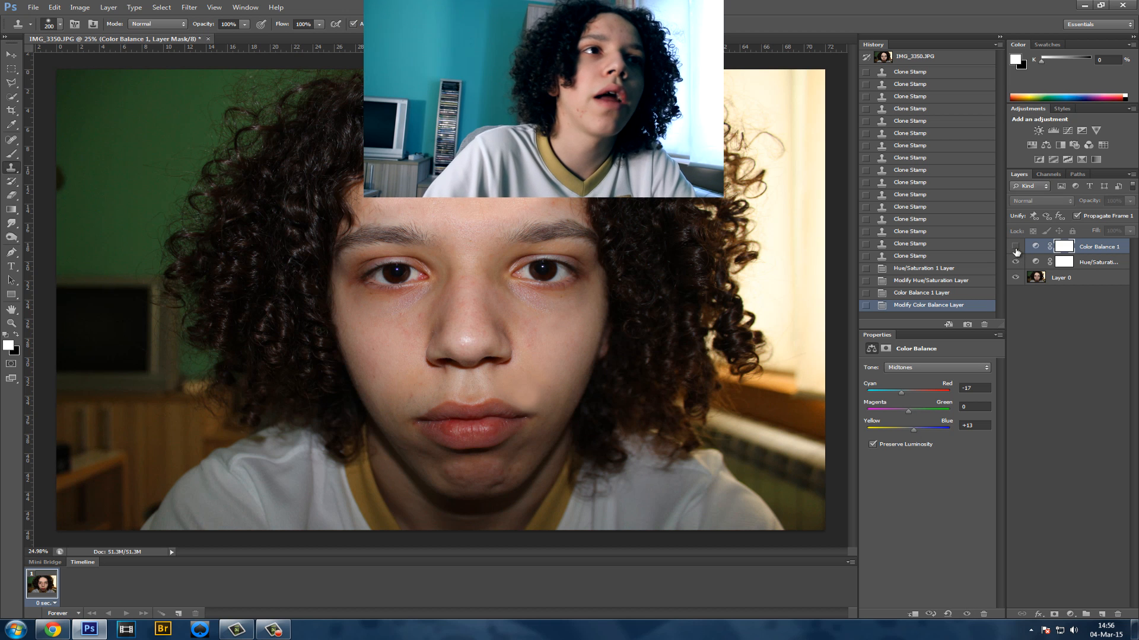
{"action": "left_click", "coordinate": [1016, 247]}
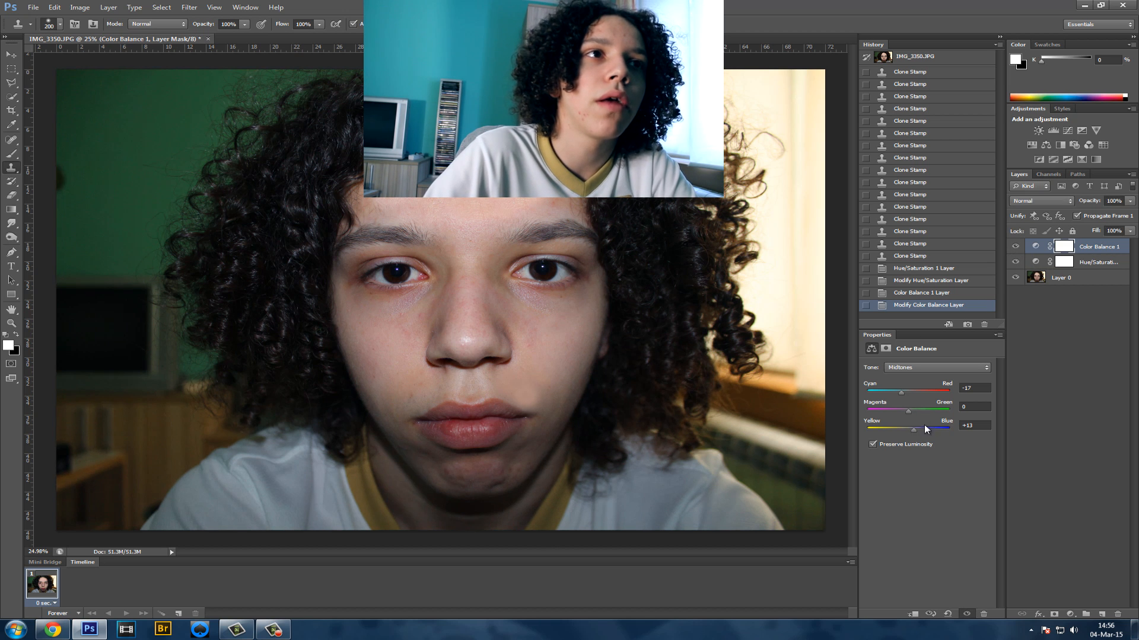
{"action": "left_click_drag", "start_coordinate": [913, 429], "coordinate": [912, 431]}
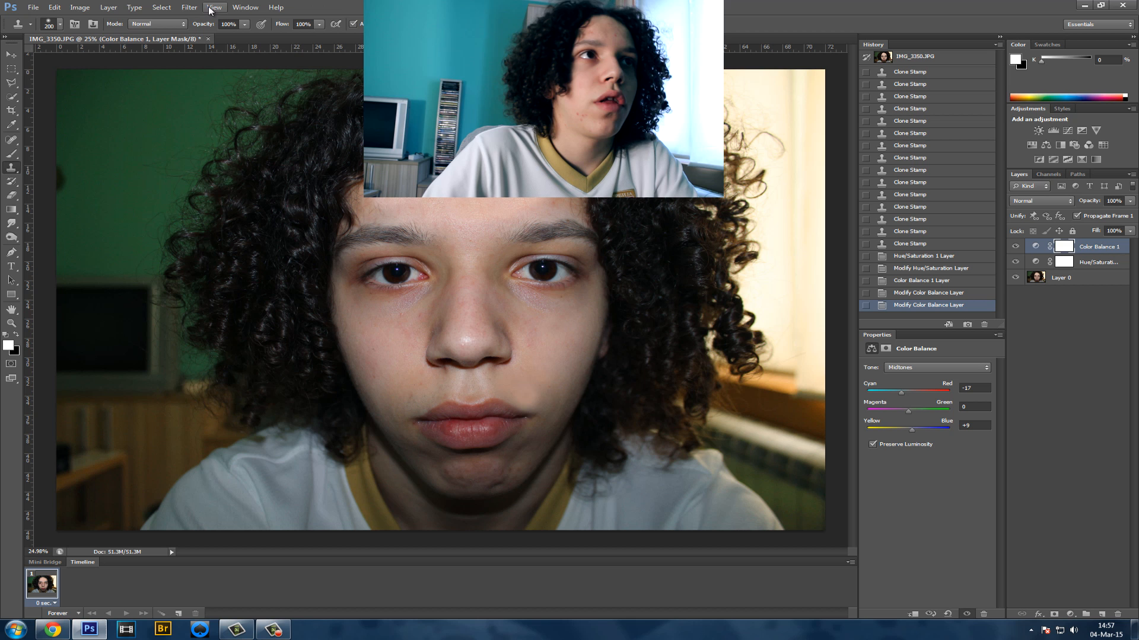
{"action": "left_click", "coordinate": [188, 7]}
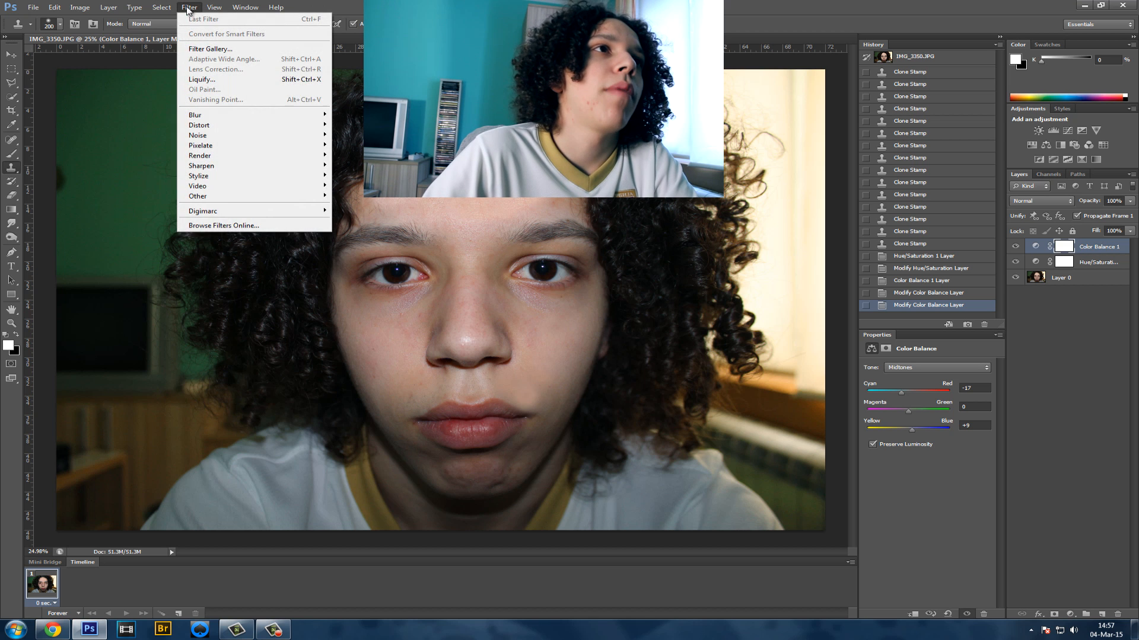
{"action": "left_click", "coordinate": [201, 79]}
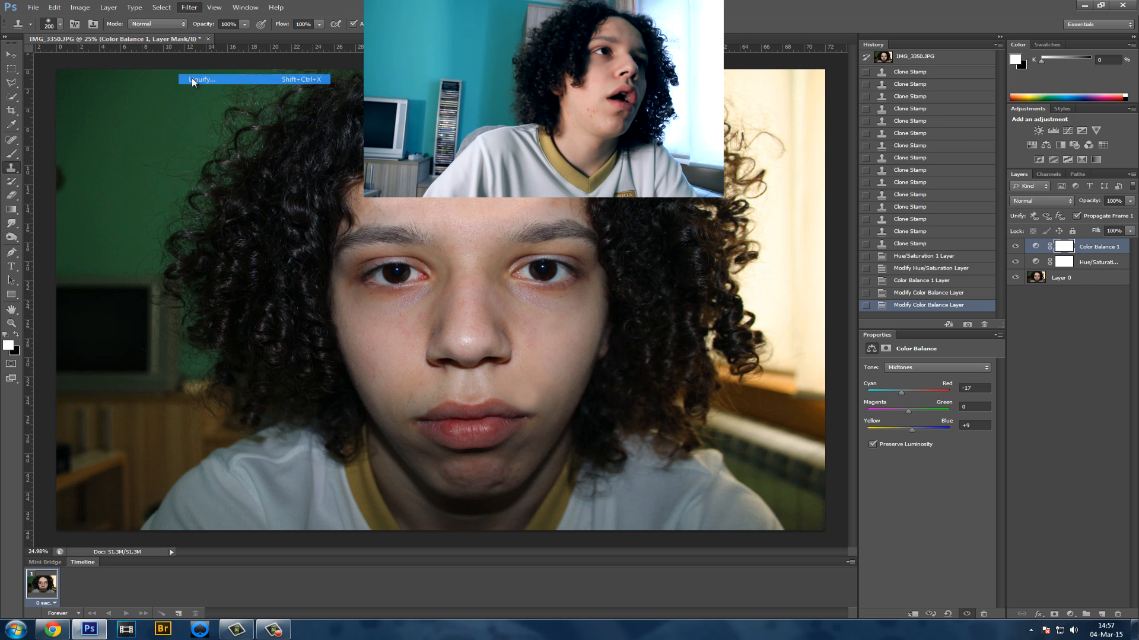
{"action": "left_click", "coordinate": [636, 242]}
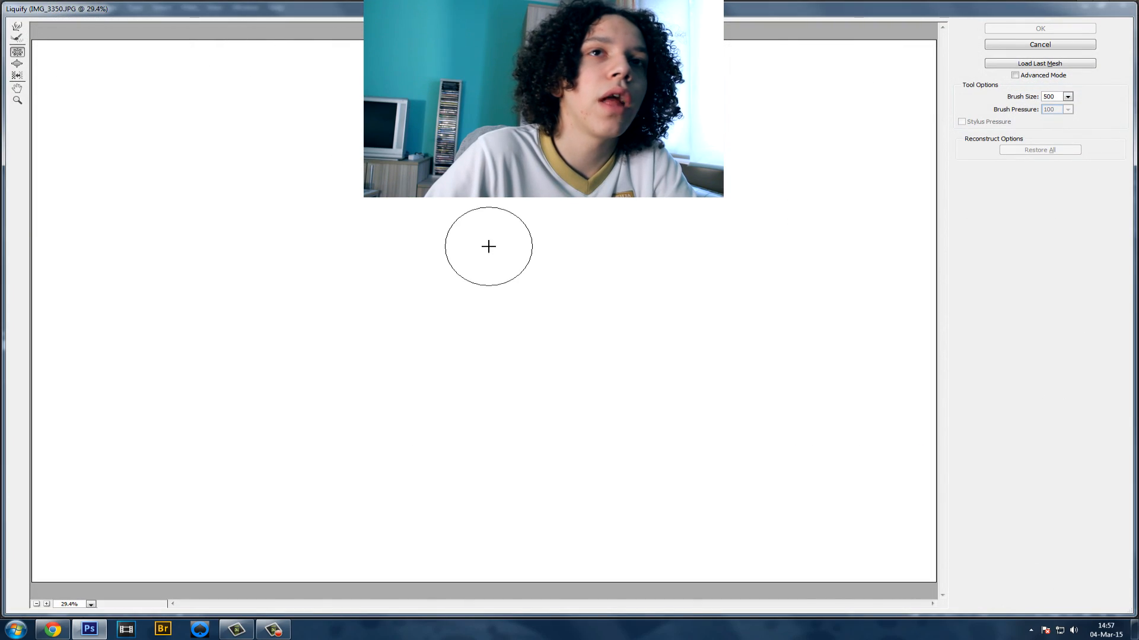
{"action": "key", "text": "alt"}
{"action": "left_click", "coordinate": [1055, 46]}
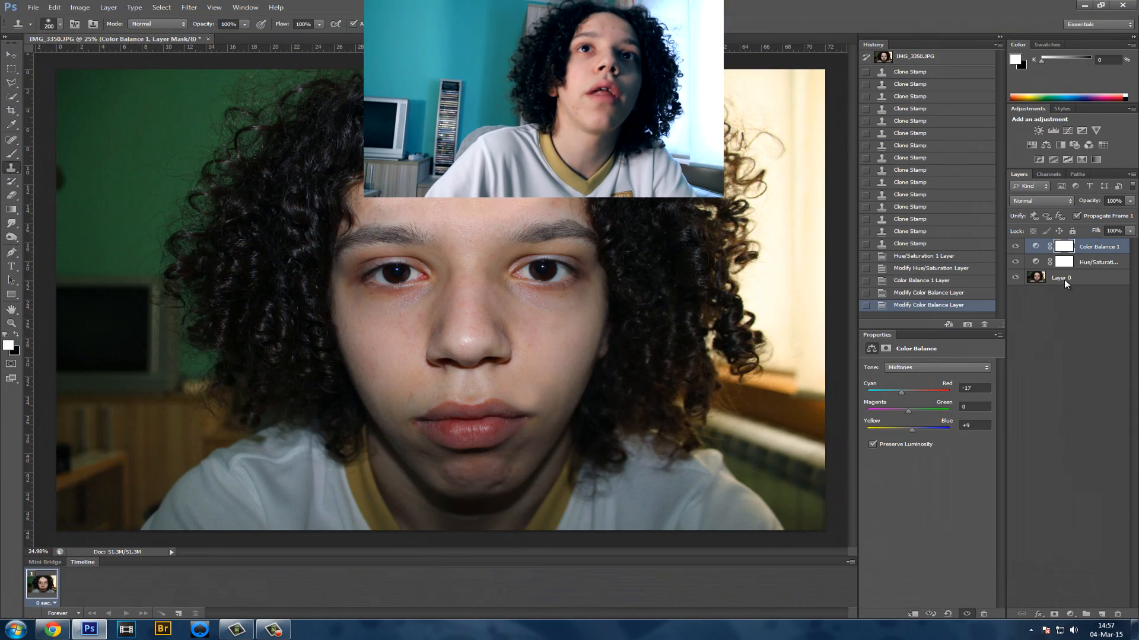
Open the Liquify filter on Layer 0, pucker the eye beneath the thinner brow area, and bloat the lips with a 600 px brush
{"action": "left_click", "coordinate": [1058, 279]}
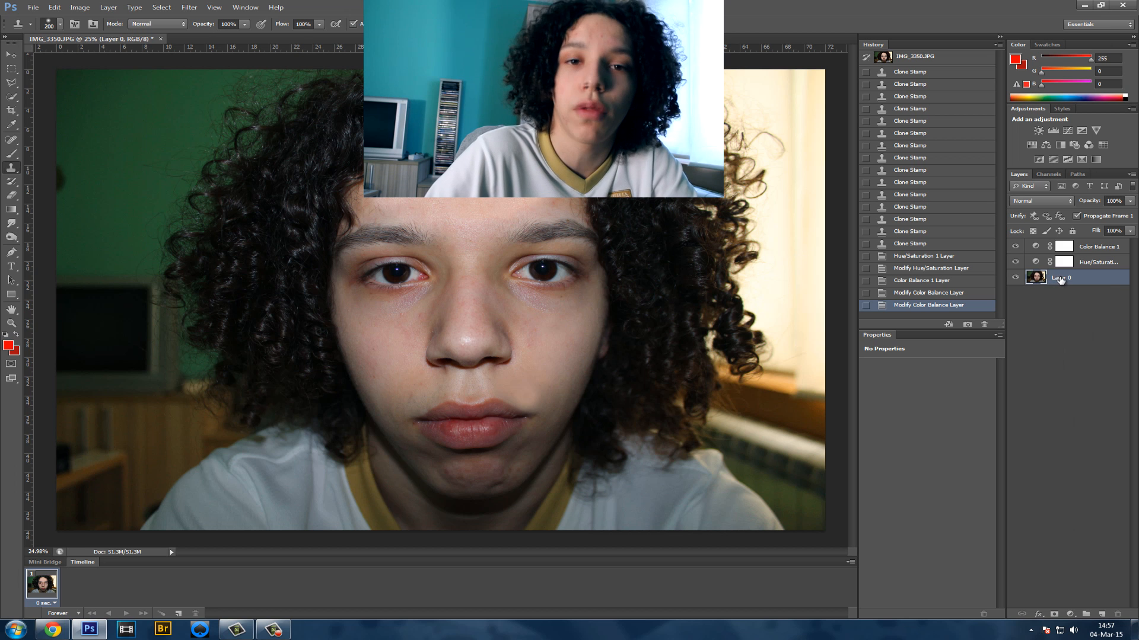
{"action": "left_click", "coordinate": [215, 7]}
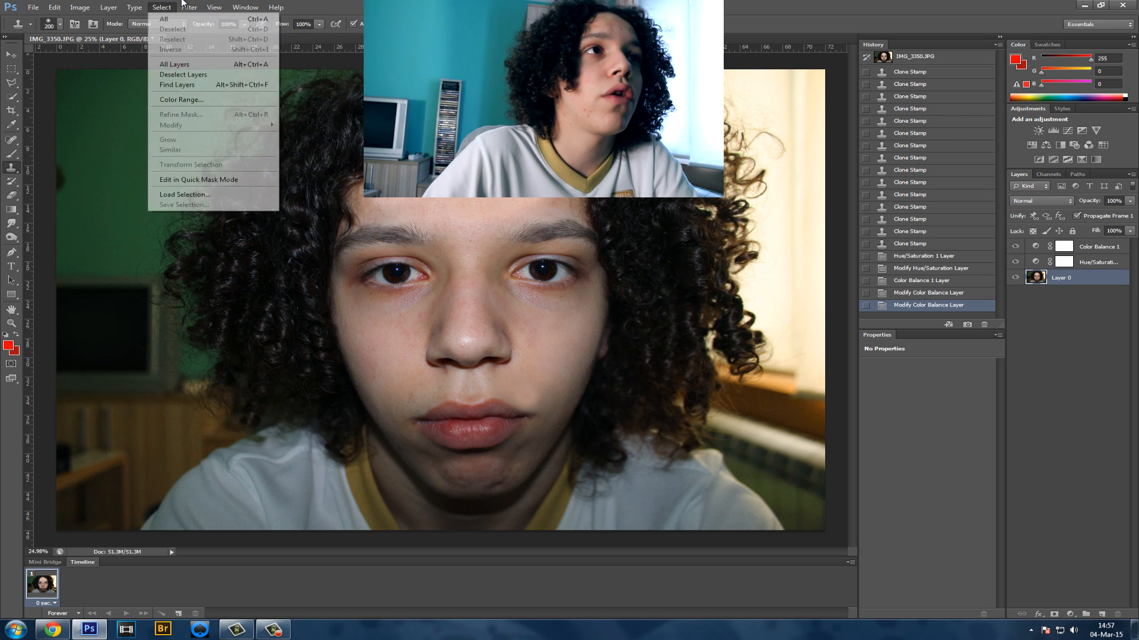
{"action": "left_click", "coordinate": [204, 80]}
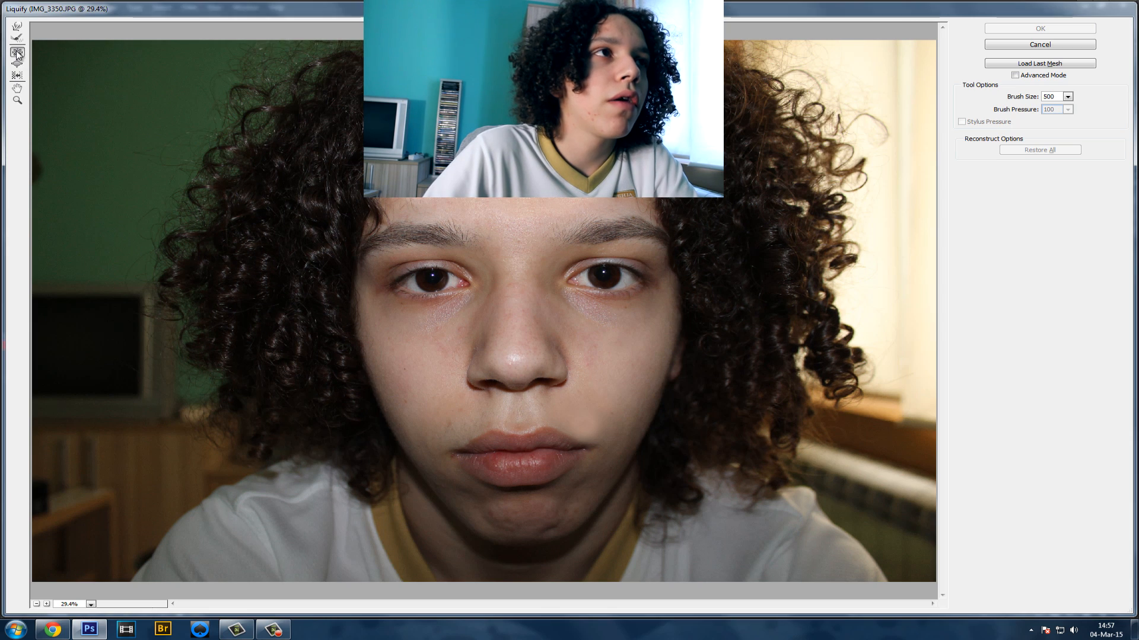
{"action": "left_click", "coordinate": [483, 461]}
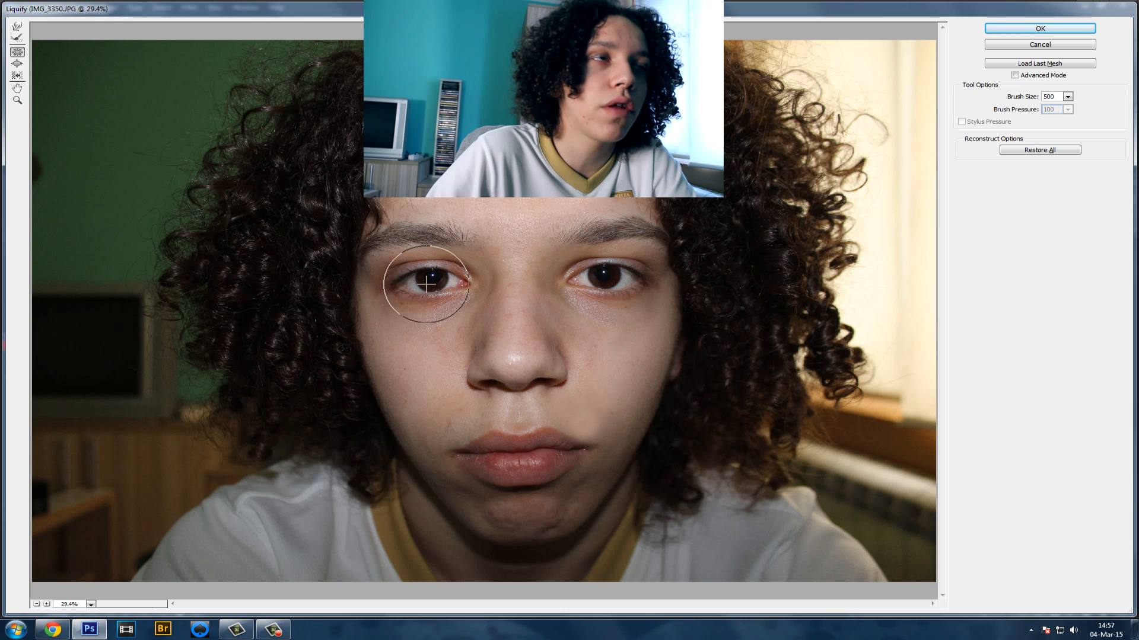
{"action": "key", "text": "bracketright"}
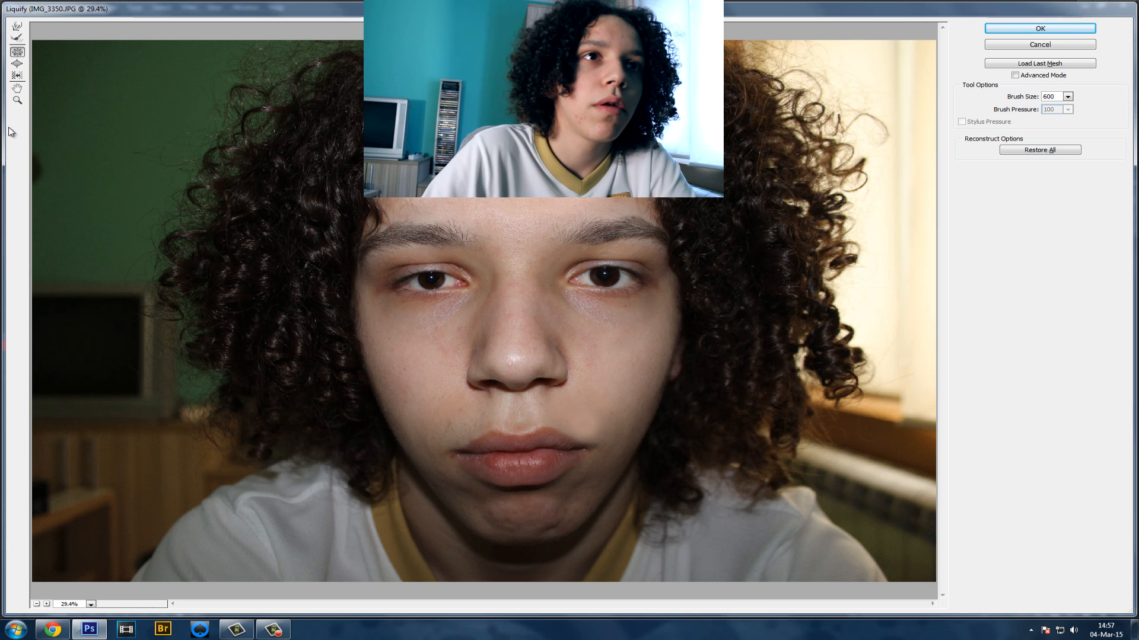
{"action": "left_click", "coordinate": [17, 64]}
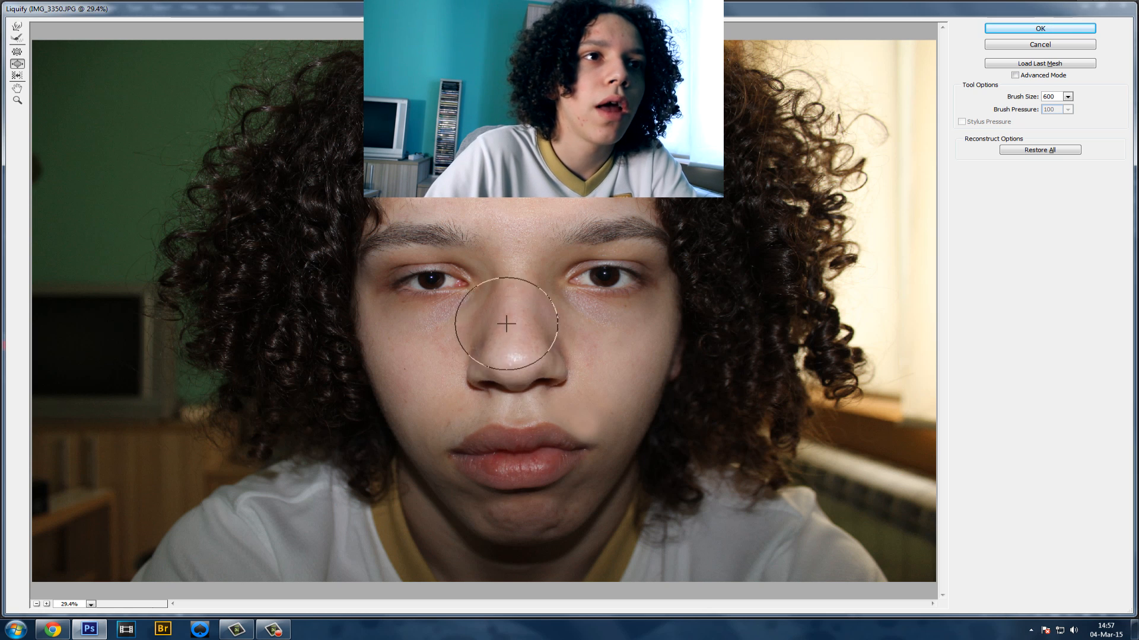
Push both eyebrows upward with the Forward Warp tool at brush size 600 and apply the Liquify filter
{"action": "left_click", "coordinate": [15, 29]}
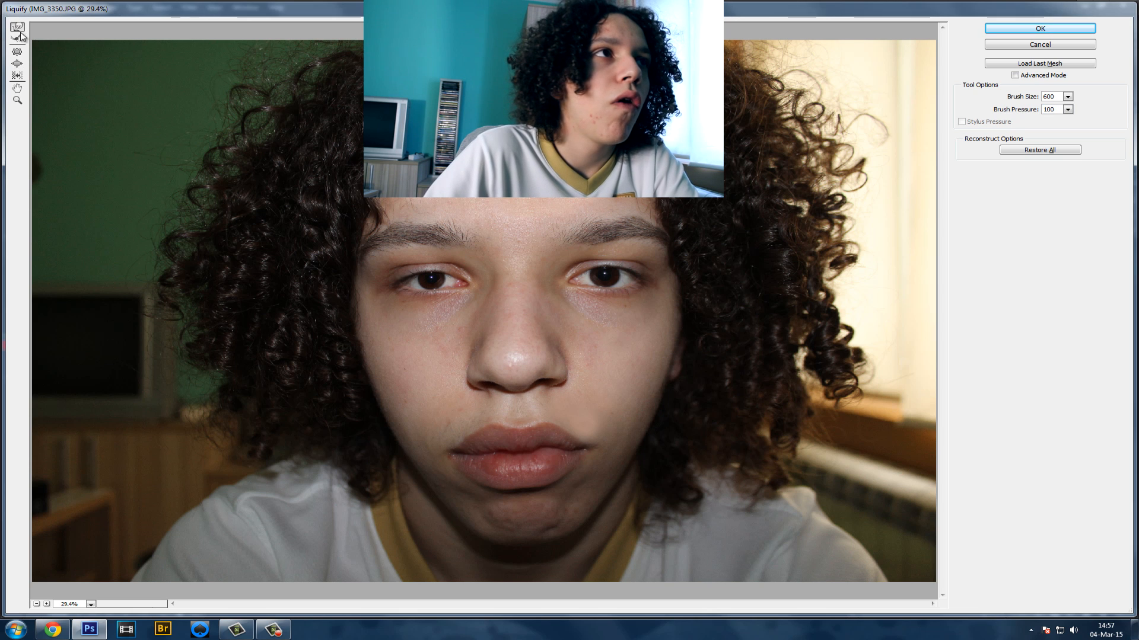
{"action": "mouse_move", "coordinate": [429, 237]}
{"action": "left_mouse_down"}
{"action": "mouse_move", "coordinate": [439, 216]}
{"action": "mouse_move", "coordinate": [449, 233]}
{"action": "mouse_move", "coordinate": [395, 227]}
{"action": "mouse_move", "coordinate": [375, 241]}
{"action": "left_mouse_up"}
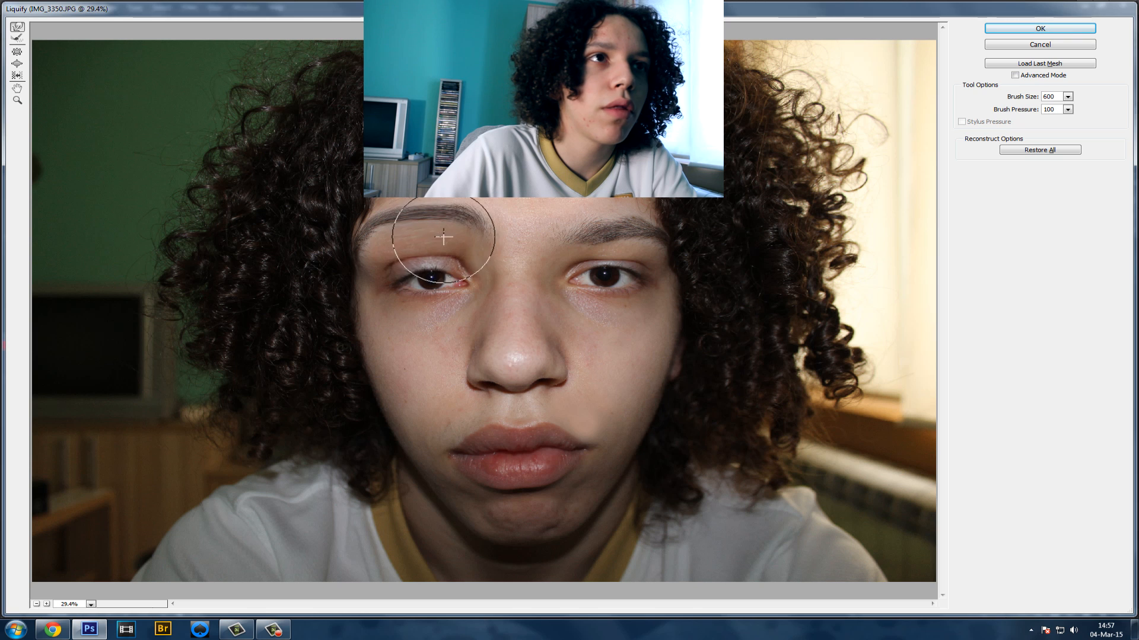
{"action": "mouse_move", "coordinate": [589, 241]}
{"action": "left_mouse_down"}
{"action": "mouse_move", "coordinate": [609, 225]}
{"action": "mouse_move", "coordinate": [651, 240]}
{"action": "mouse_move", "coordinate": [565, 232]}
{"action": "left_mouse_up"}
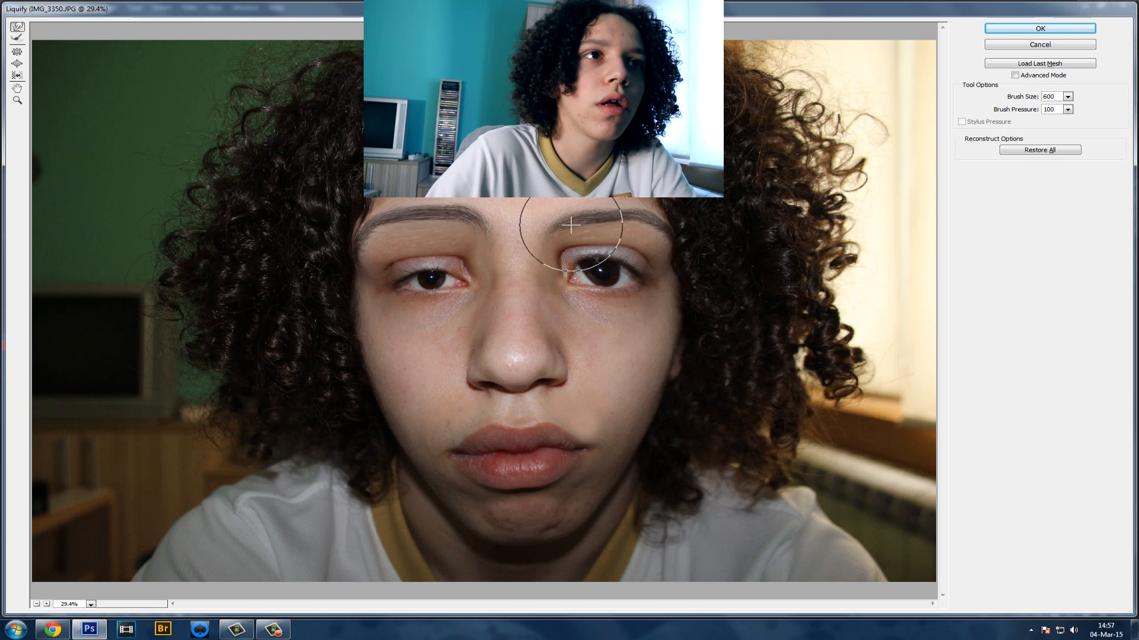
{"action": "left_click", "coordinate": [1022, 27]}
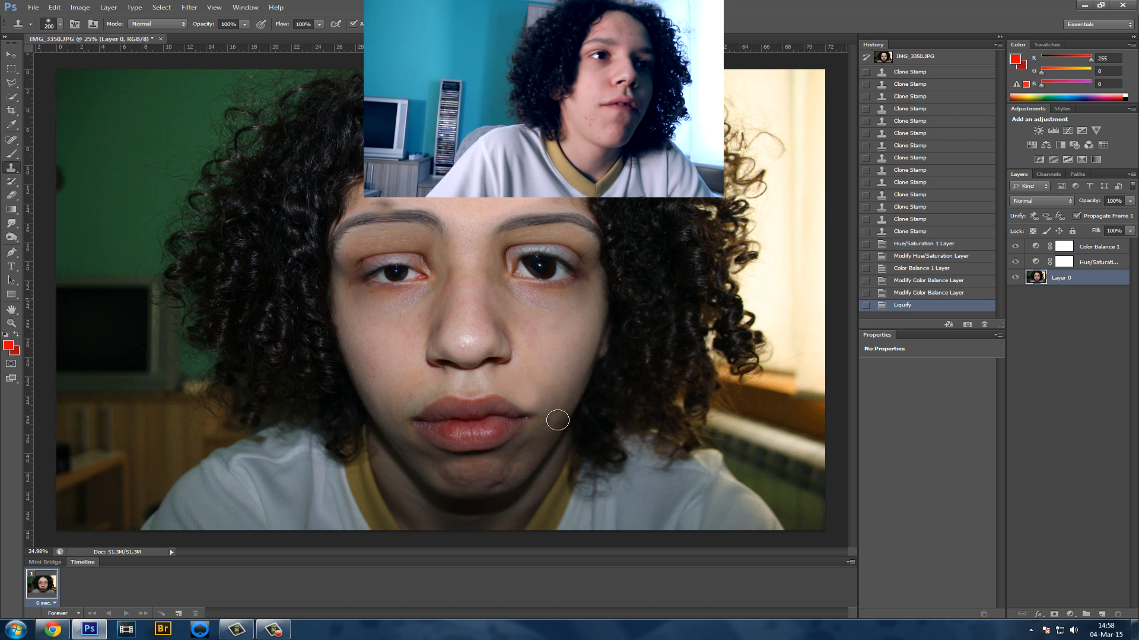
Outline the lips with a closed Polygonal Lasso selection
{"action": "scroll", "coordinate": [573, 418], "scroll_direction": "up", "scroll_amount": 4}
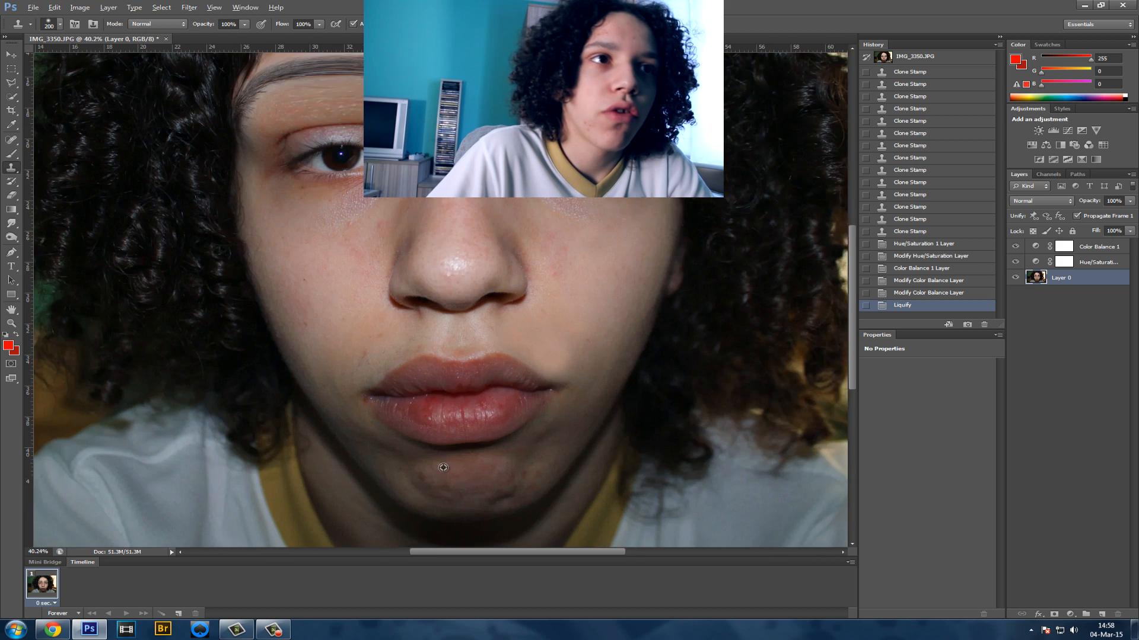
{"action": "left_click", "coordinate": [13, 84]}
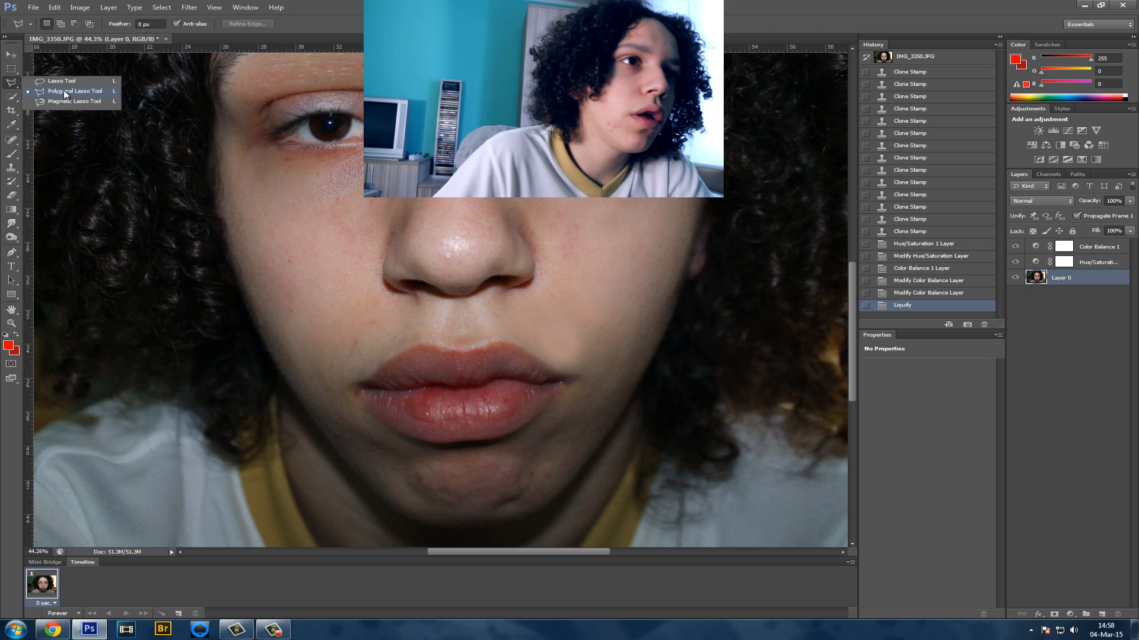
{"action": "left_click", "coordinate": [57, 93]}
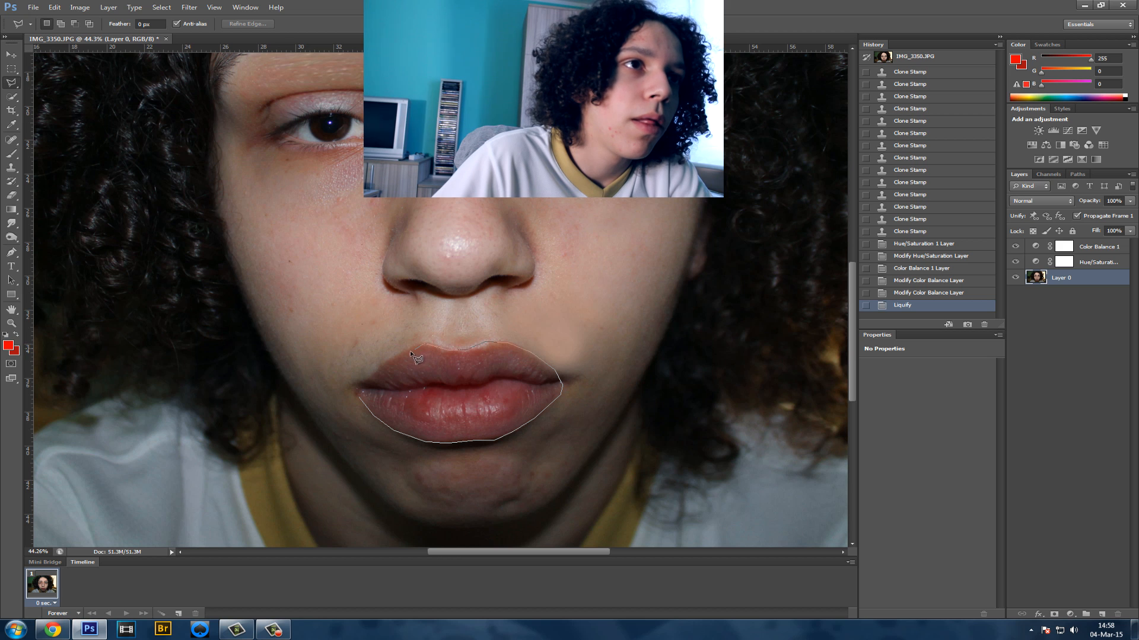
{"action": "left_click", "coordinate": [360, 392]}
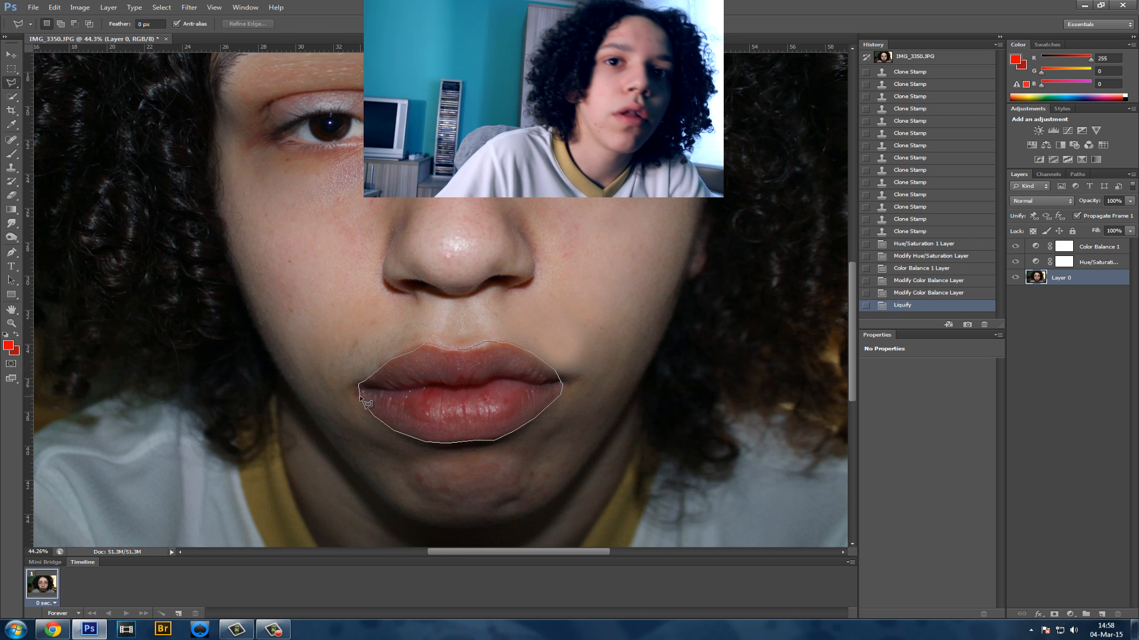
Create a new layer above Layer 0 and set the Brush foreground color to magenta (R 207, G 20, B 241)
{"action": "left_click", "coordinate": [1100, 615]}
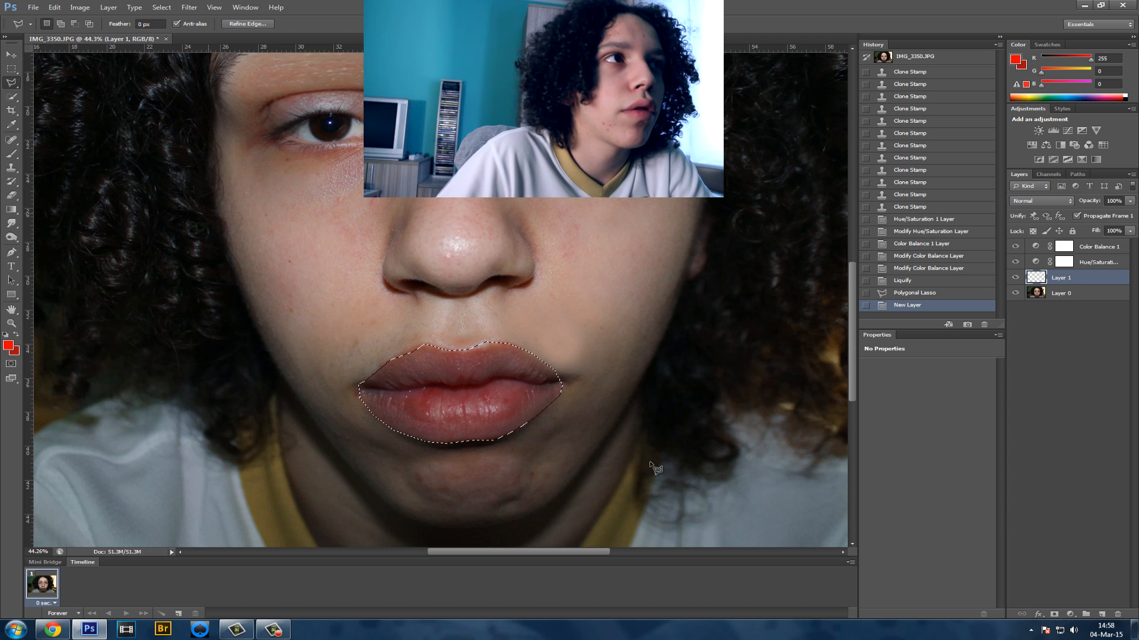
{"action": "left_click", "coordinate": [11, 154]}
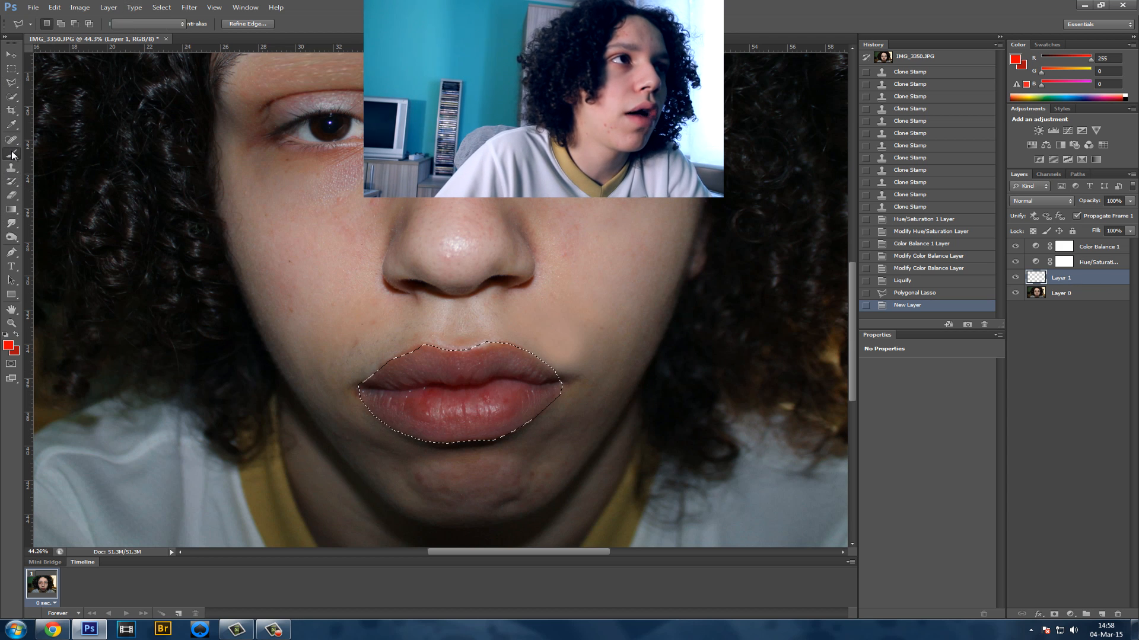
{"action": "left_click", "coordinate": [82, 155]}
{"action": "left_click", "coordinate": [9, 345]}
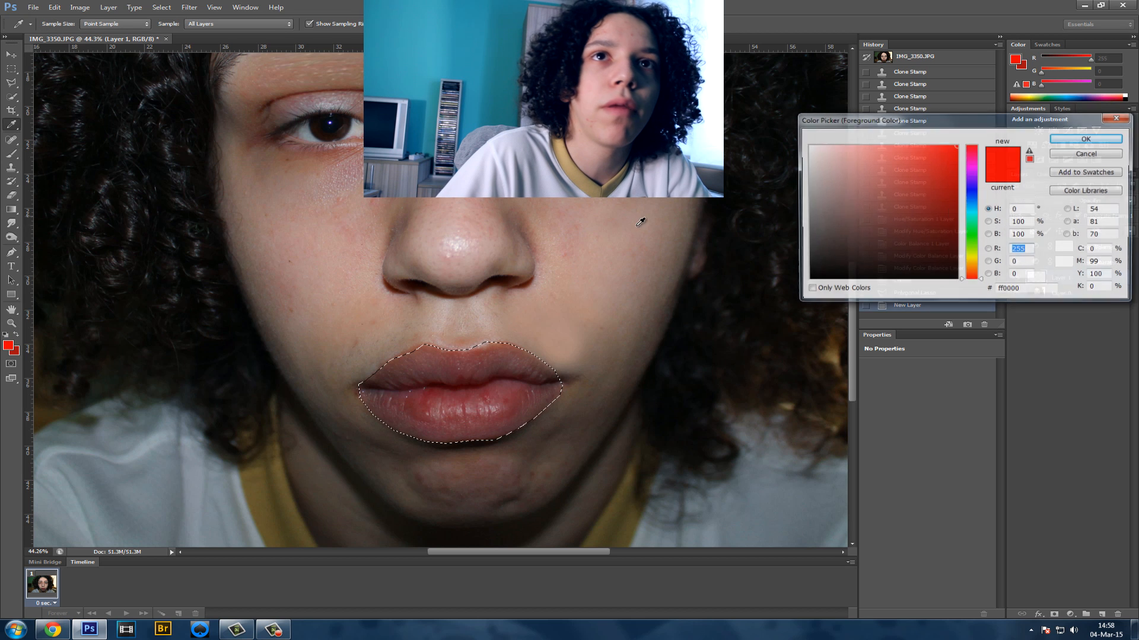
{"action": "left_click", "coordinate": [973, 177]}
{"action": "left_click_drag", "start_coordinate": [975, 172], "coordinate": [975, 169]}
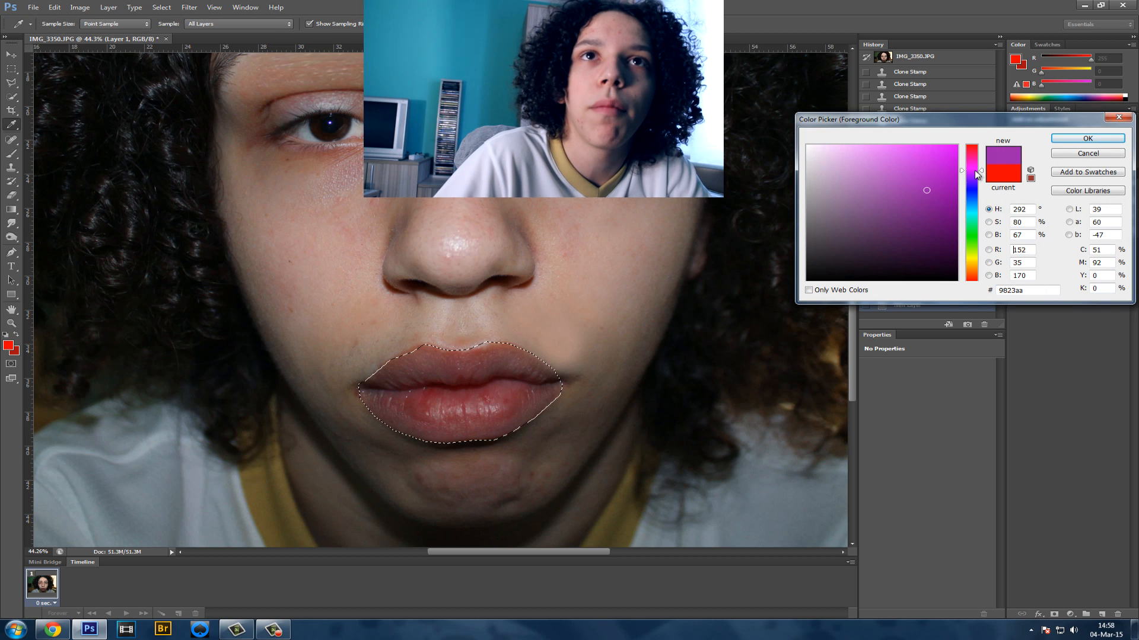
{"action": "left_click", "coordinate": [946, 152]}
{"action": "left_click", "coordinate": [1088, 140]}
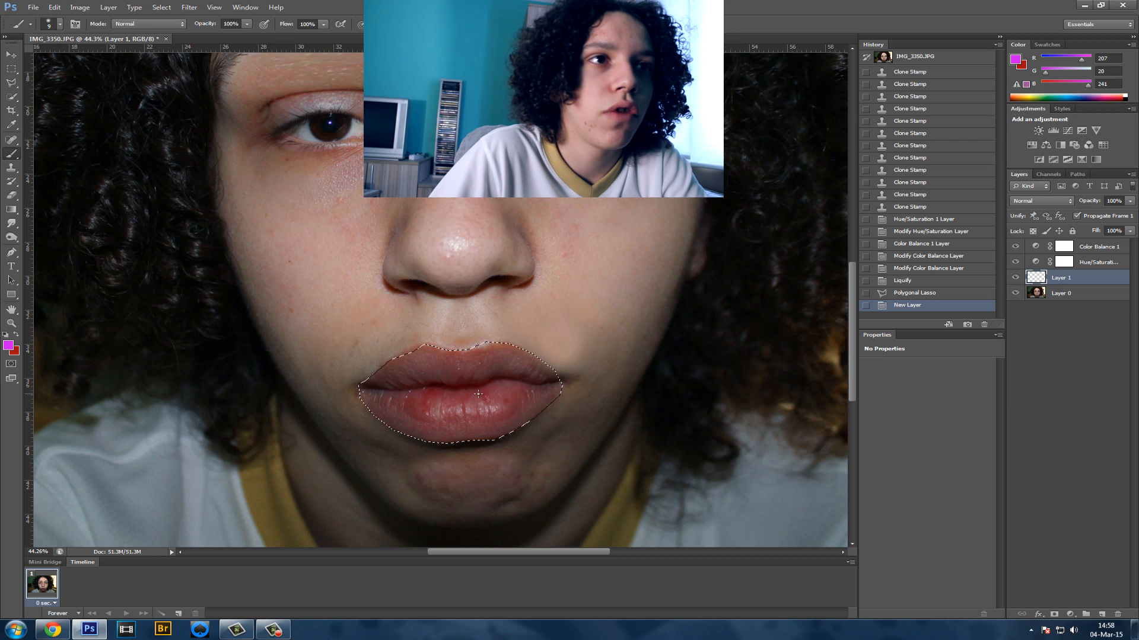
Enlarge the brush to 400 px and paint the whole lip selection magenta on Layer 1
{"action": "key", "text": "bracketright"}
{"action": "key", "text": "bracketright"}
{"action": "key", "text": "bracketright"}
{"action": "key", "text": "bracketright"}
{"action": "key", "text": "bracketright"}
{"action": "key", "text": "bracketright"}
{"action": "key", "text": "bracketright"}
{"action": "key", "text": "bracketright"}
{"action": "key", "text": "bracketright"}
{"action": "key", "text": "bracketright"}
{"action": "key", "text": "bracketright"}
{"action": "key", "text": "bracketright"}
{"action": "key", "text": "bracketright"}
{"action": "key", "text": "bracketright"}
{"action": "key", "text": "bracketright"}
{"action": "key", "text": "bracketright"}
{"action": "key", "text": "bracketright"}
{"action": "key", "text": "bracketright"}
{"action": "key", "text": "bracketright"}
{"action": "mouse_move", "coordinate": [475, 374]}
{"action": "left_mouse_down"}
{"action": "mouse_move", "coordinate": [454, 346]}
{"action": "mouse_move", "coordinate": [303, 330]}
{"action": "mouse_move", "coordinate": [467, 417]}
{"action": "mouse_move", "coordinate": [426, 406]}
{"action": "mouse_move", "coordinate": [482, 386]}
{"action": "left_mouse_up"}
{"action": "key", "text": "bracketright"}
{"action": "key", "text": "bracketright"}
{"action": "key", "text": "bracketright"}
{"action": "key", "text": "bracketright"}
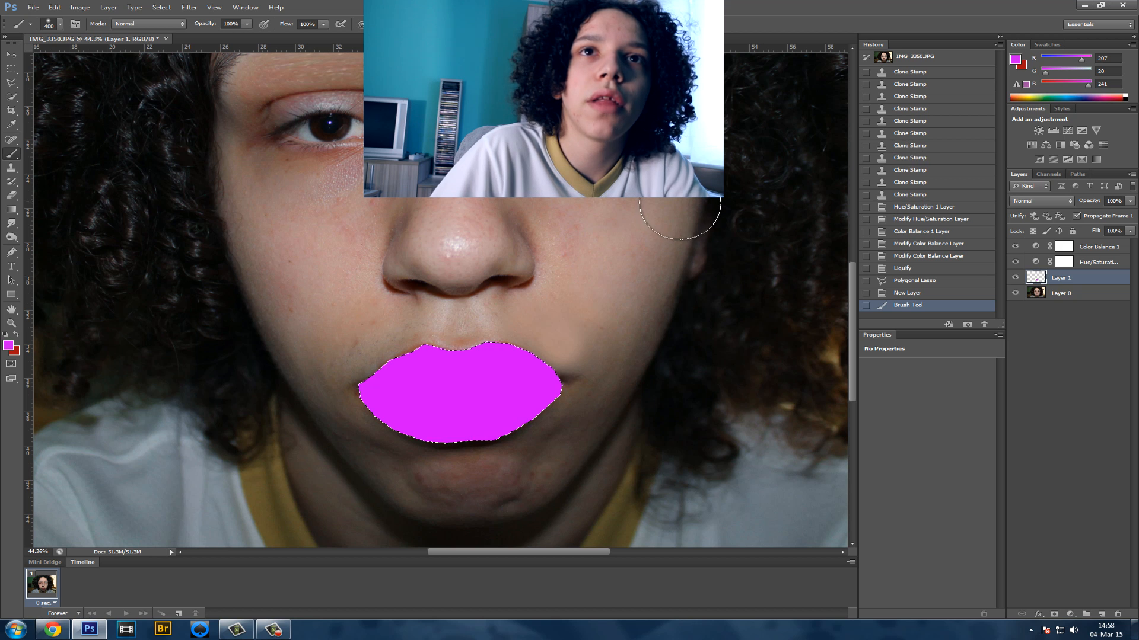
Set Layer 1's blend mode to Soft Light and deselect the lip outline
{"action": "left_click", "coordinate": [1042, 201]}
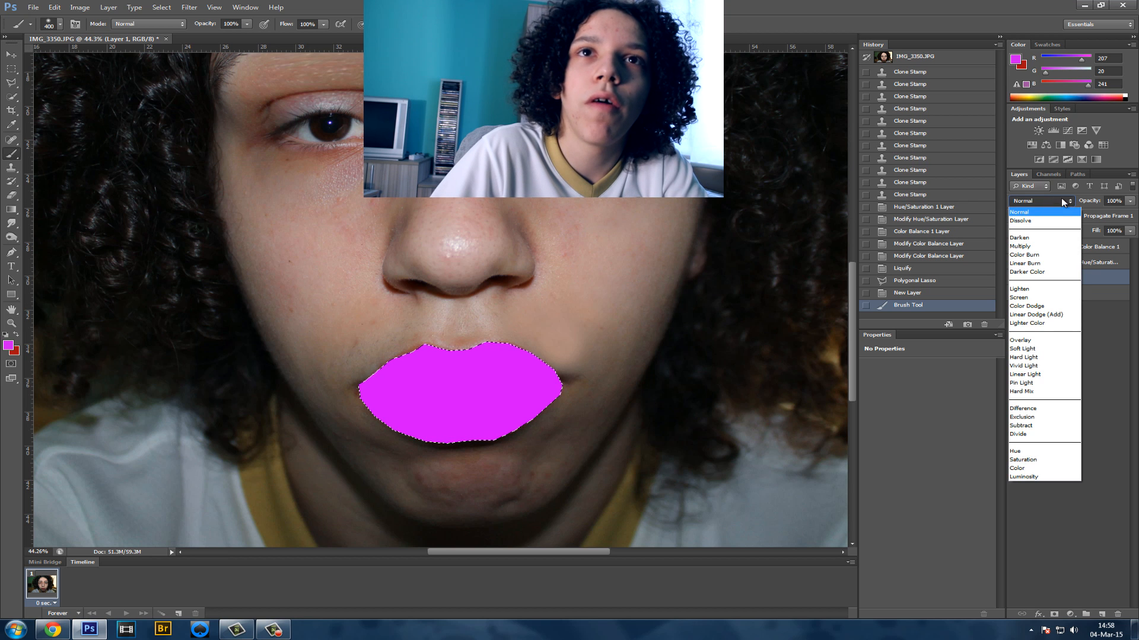
{"action": "left_click", "coordinate": [1033, 349]}
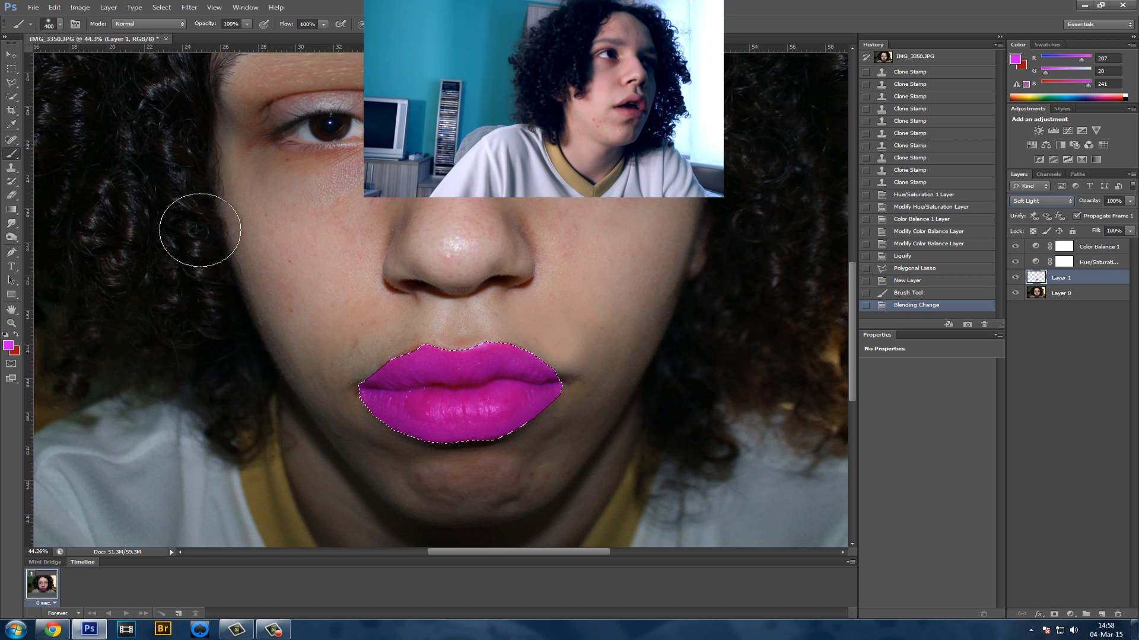
{"action": "left_click", "coordinate": [12, 69]}
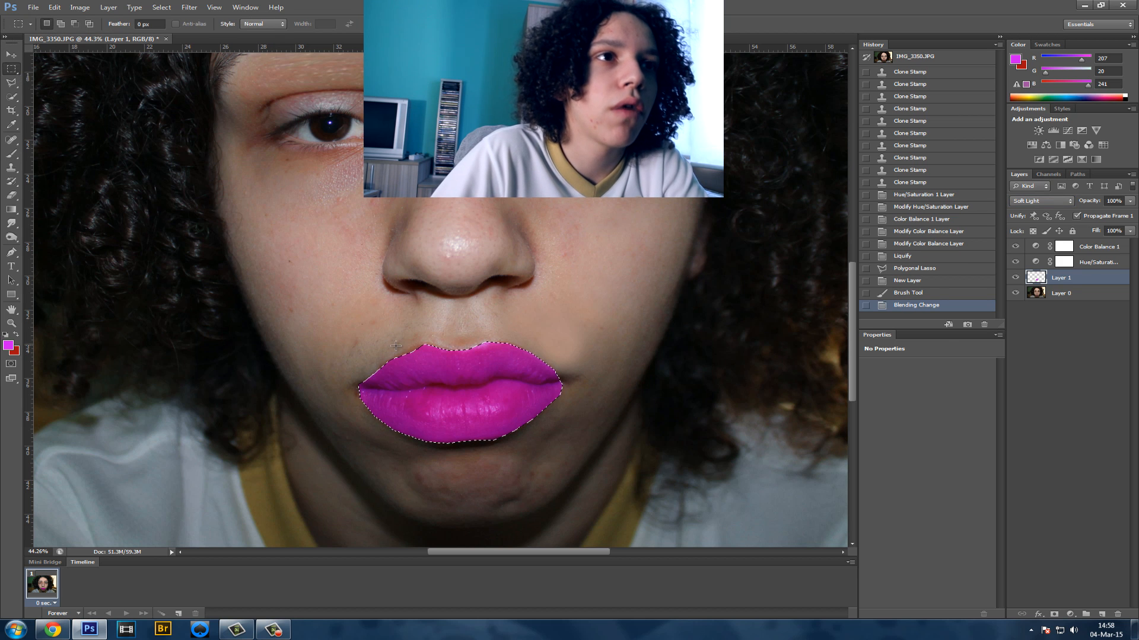
{"action": "left_click_drag", "start_coordinate": [406, 388], "coordinate": [408, 390]}
{"action": "left_click", "coordinate": [356, 401]}
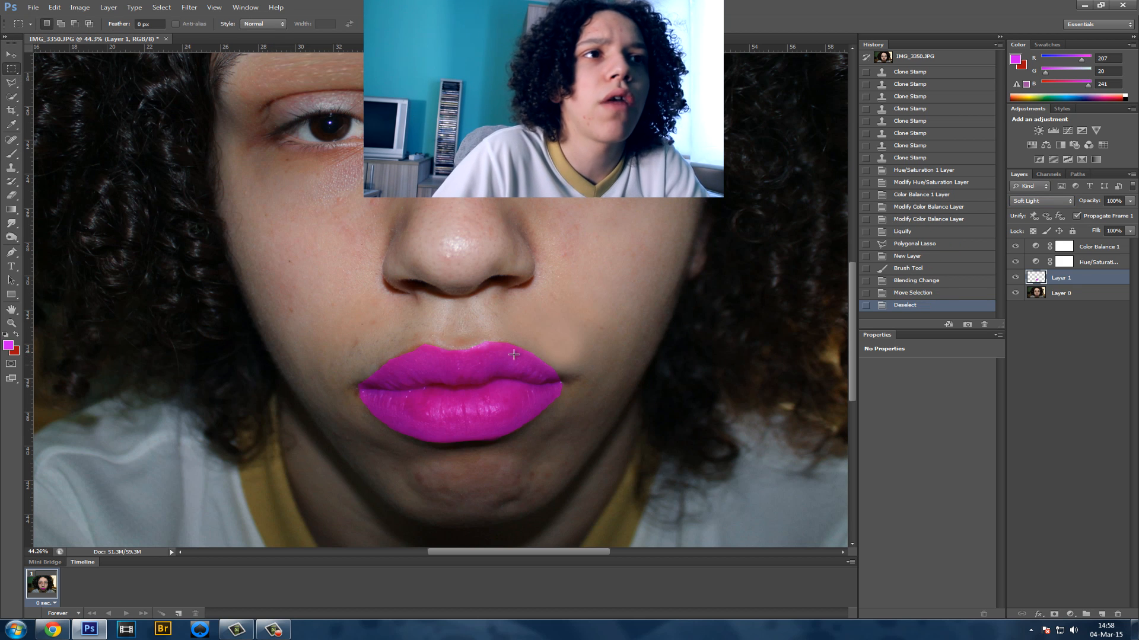
Trim the magenta along the lip edges on Layer 1 with a softer 125 px Eraser
{"action": "left_click", "coordinate": [14, 195]}
{"action": "left_click", "coordinate": [46, 24]}
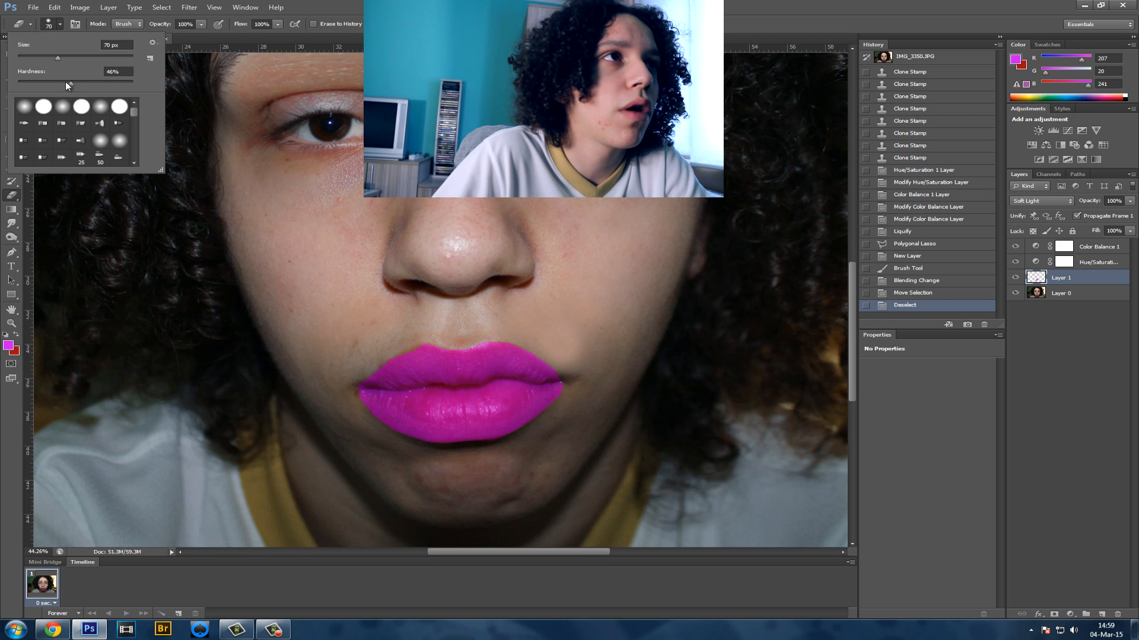
{"action": "left_click_drag", "start_coordinate": [66, 81], "coordinate": [60, 83]}
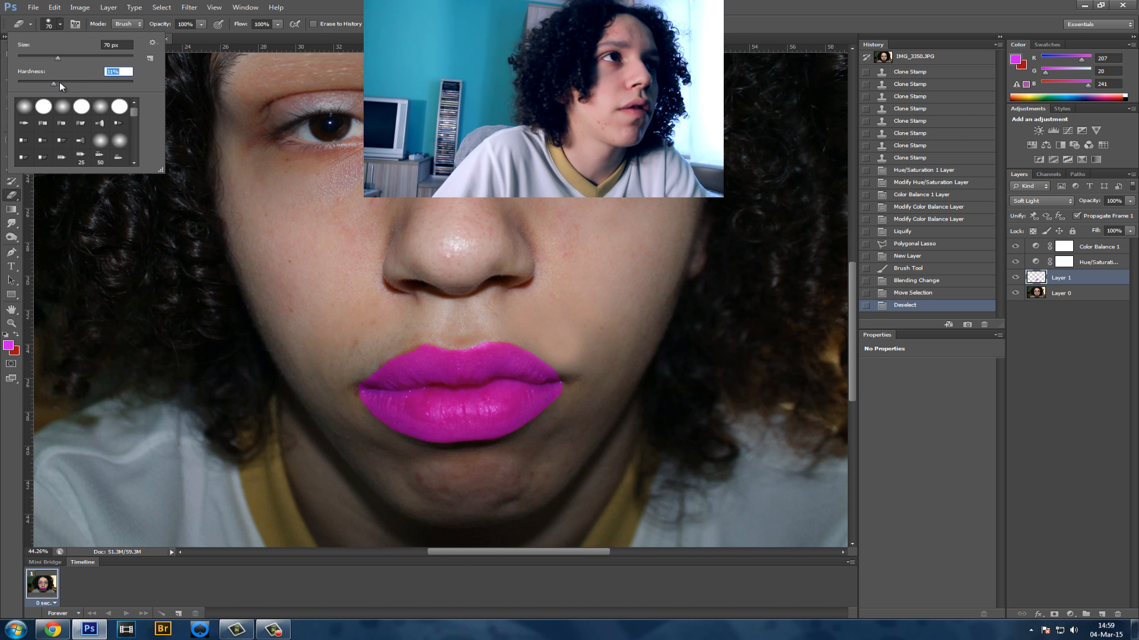
{"action": "left_click", "coordinate": [349, 375]}
{"action": "key", "text": "]"}
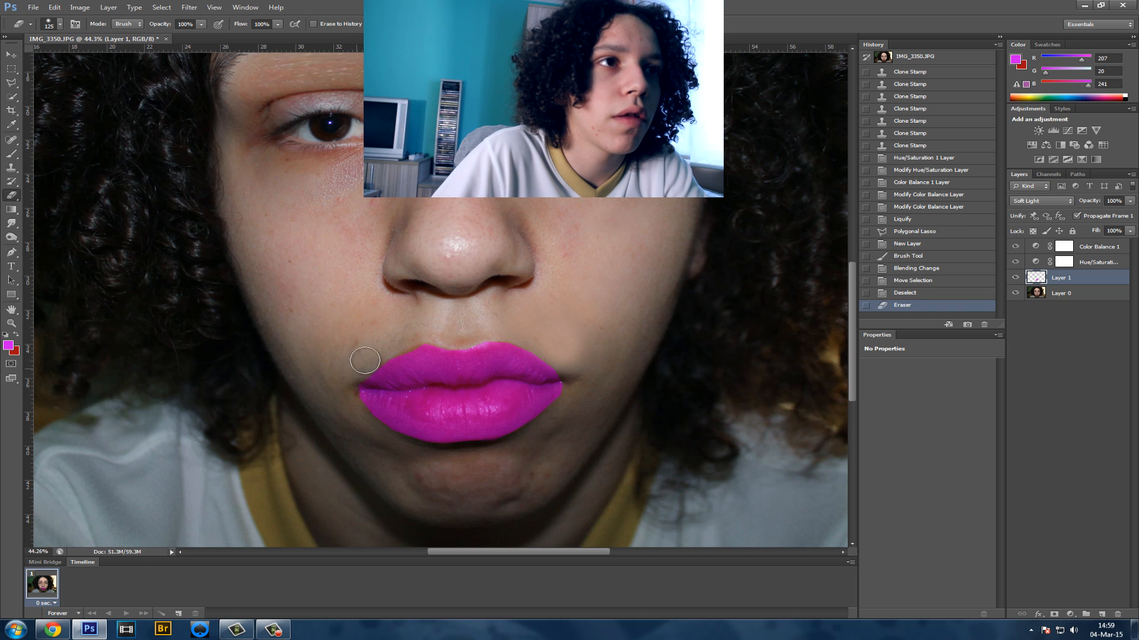
{"action": "key", "text": "bracketright"}
{"action": "mouse_move", "coordinate": [411, 338]}
{"action": "left_mouse_down"}
{"action": "mouse_move", "coordinate": [489, 333]}
{"action": "mouse_move", "coordinate": [539, 346]}
{"action": "mouse_move", "coordinate": [564, 373]}
{"action": "mouse_move", "coordinate": [546, 419]}
{"action": "left_mouse_up"}
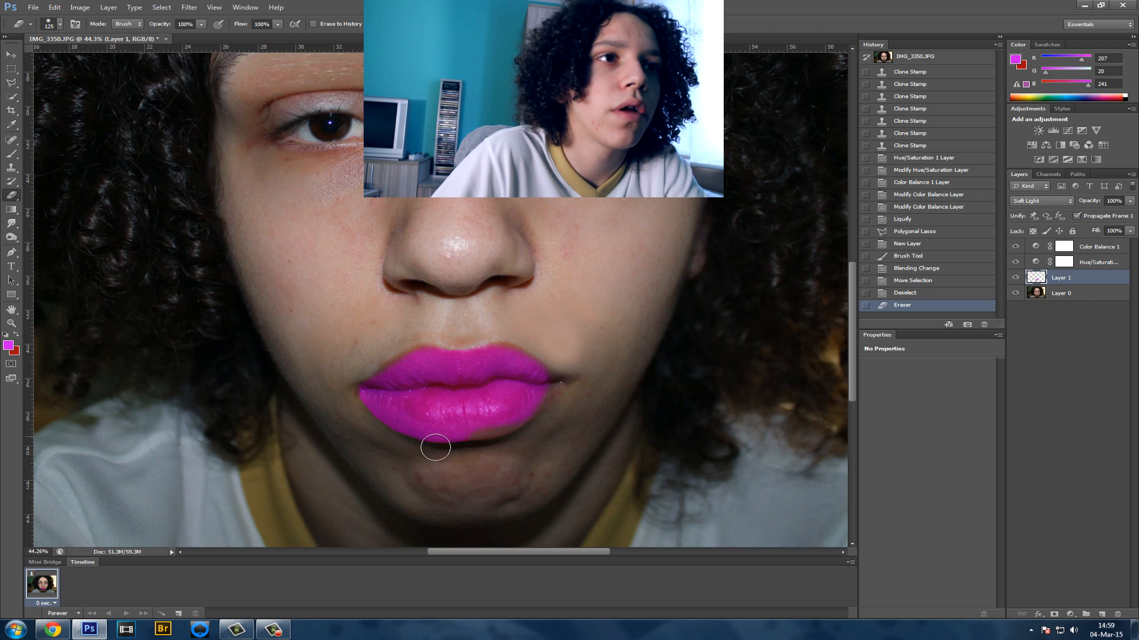
Erase the remaining magenta from the lips on Layer 1
{"action": "left_click_drag", "start_coordinate": [388, 371], "coordinate": [529, 346]}
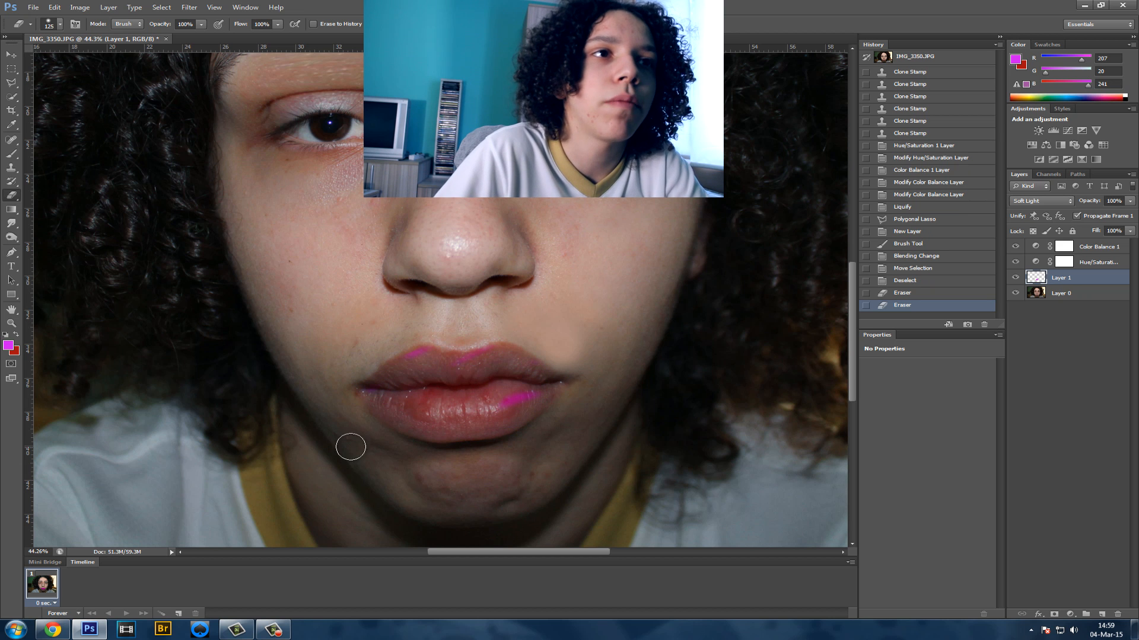
{"action": "mouse_move", "coordinate": [350, 447]}
{"action": "left_mouse_down"}
{"action": "mouse_move", "coordinate": [414, 397]}
{"action": "mouse_move", "coordinate": [461, 312]}
{"action": "left_mouse_up"}
{"action": "scroll", "coordinate": [461, 312], "scroll_direction": "up", "scroll_amount": 2}
{"action": "scroll", "coordinate": [461, 311], "scroll_direction": "down", "scroll_amount": 7}
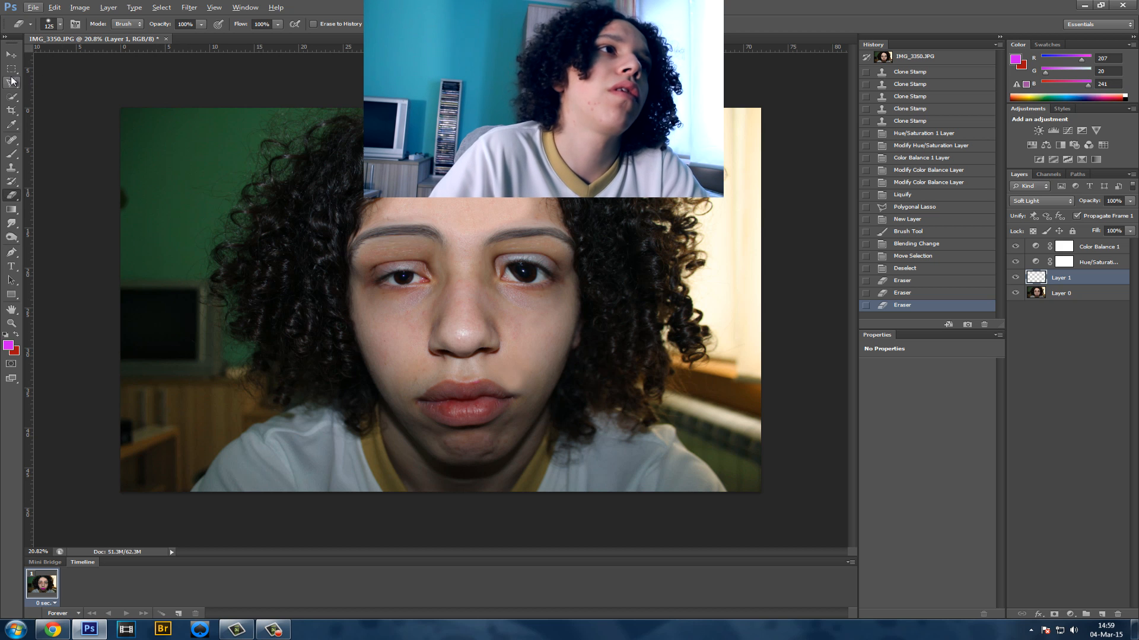
Select the face, neck and shirt with the Quick Selection tool, enlarging its brush to 700 px
{"action": "left_click", "coordinate": [13, 98]}
{"action": "left_click", "coordinate": [57, 96]}
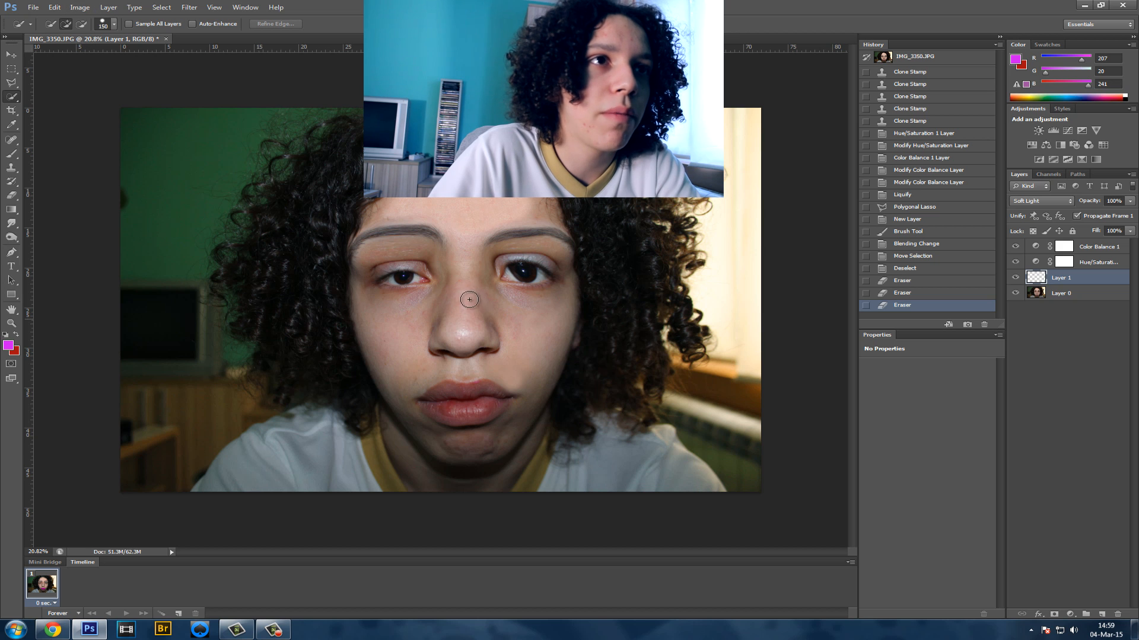
{"action": "key", "text": "bracketright"}
{"action": "key", "text": "bracketright"}
{"action": "key", "text": "bracketright"}
{"action": "key", "text": "bracketright"}
{"action": "key", "text": "bracketright"}
{"action": "key", "text": "bracketright"}
{"action": "key", "text": "bracketright"}
{"action": "key", "text": "bracketright"}
{"action": "key", "text": "bracketright"}
{"action": "key", "text": "bracketright"}
{"action": "key", "text": "bracketright"}
{"action": "key", "text": "bracketright"}
{"action": "mouse_move", "coordinate": [452, 277]}
{"action": "left_mouse_down"}
{"action": "mouse_move", "coordinate": [454, 402]}
{"action": "mouse_move", "coordinate": [442, 430]}
{"action": "mouse_move", "coordinate": [415, 442]}
{"action": "left_mouse_up"}
{"action": "left_click", "coordinate": [314, 470]}
{"action": "left_click", "coordinate": [283, 473]}
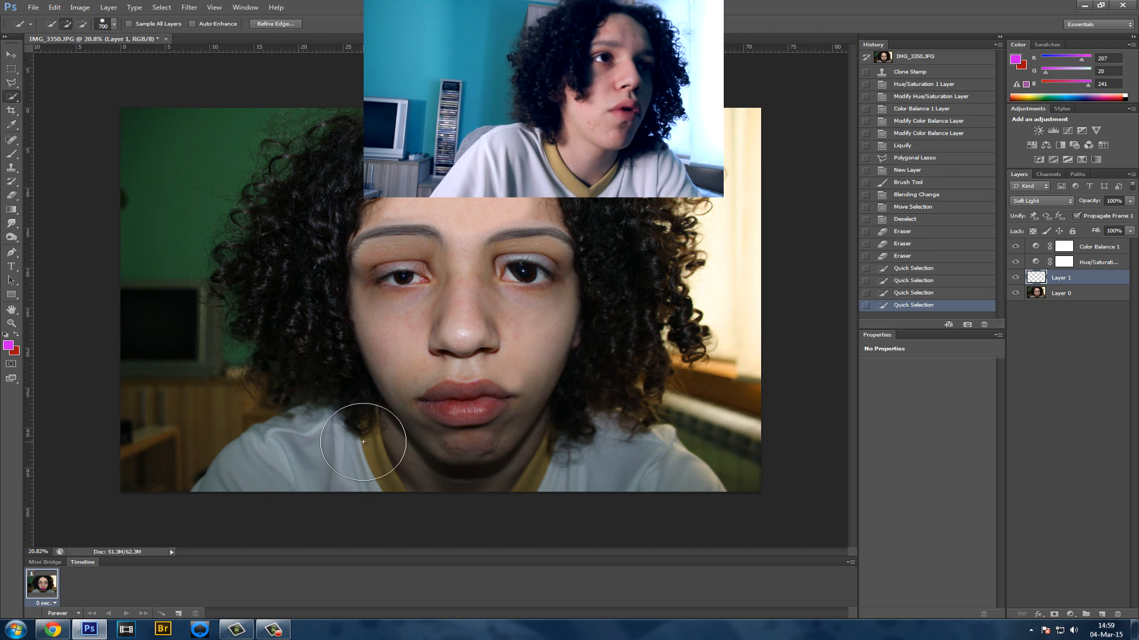
Extend the quick selection beside the neck and jaw, reducing the brush to 400 px, and make Layer 0 active
{"action": "left_click", "coordinate": [362, 415]}
{"action": "key", "text": "bracketleft"}
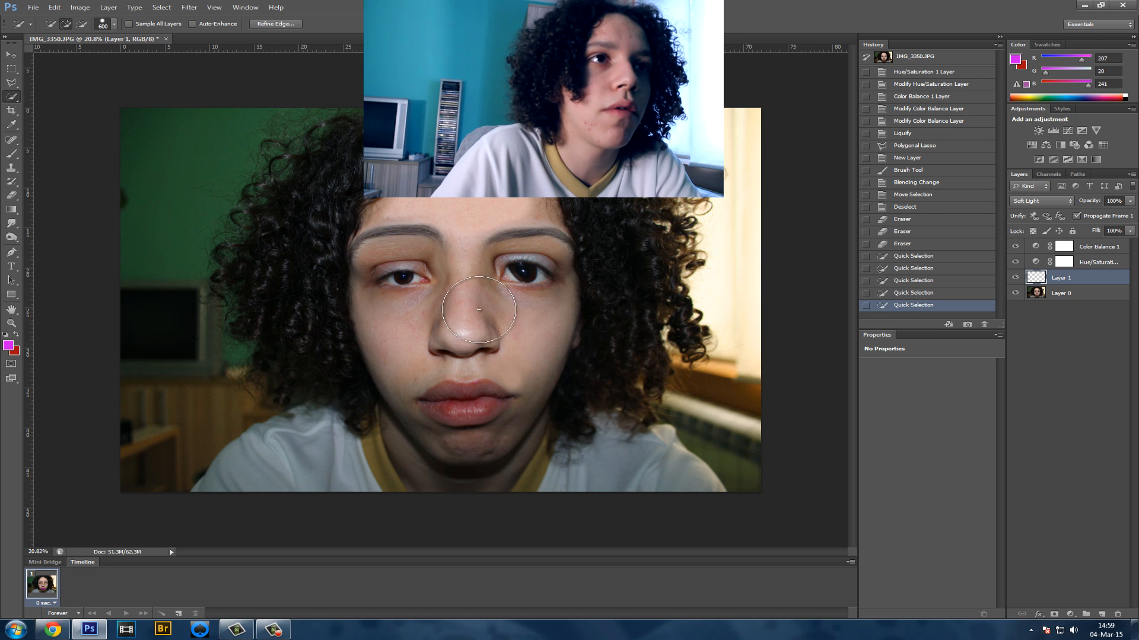
{"action": "key", "text": "bracketleft"}
{"action": "key", "text": "bracketleft"}
{"action": "left_click", "coordinate": [537, 403]}
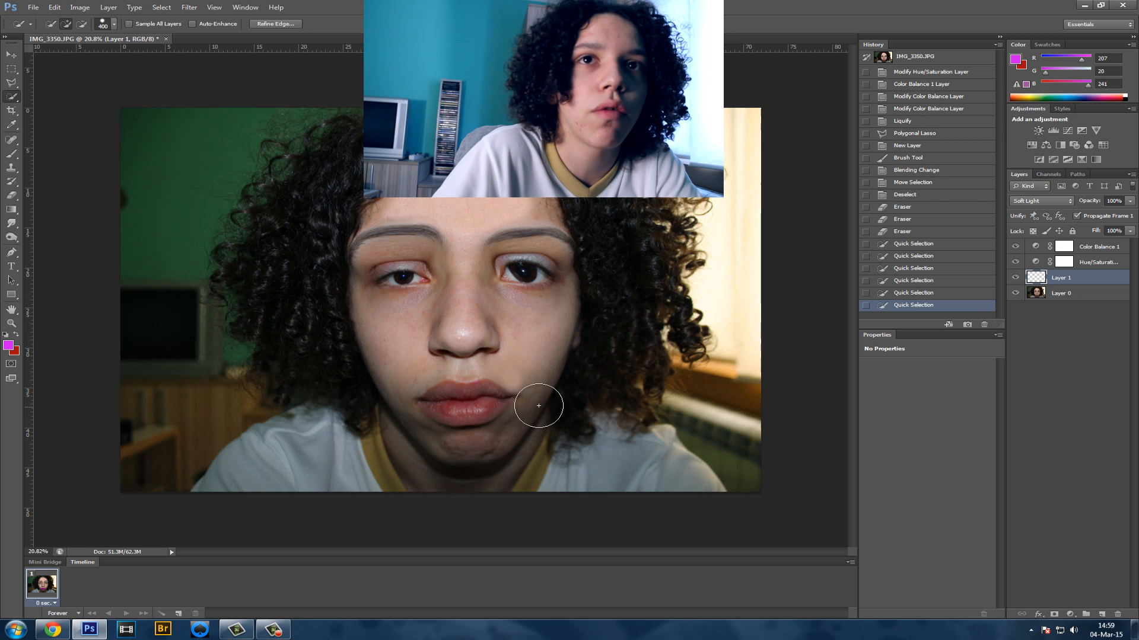
{"action": "left_click", "coordinate": [1070, 292]}
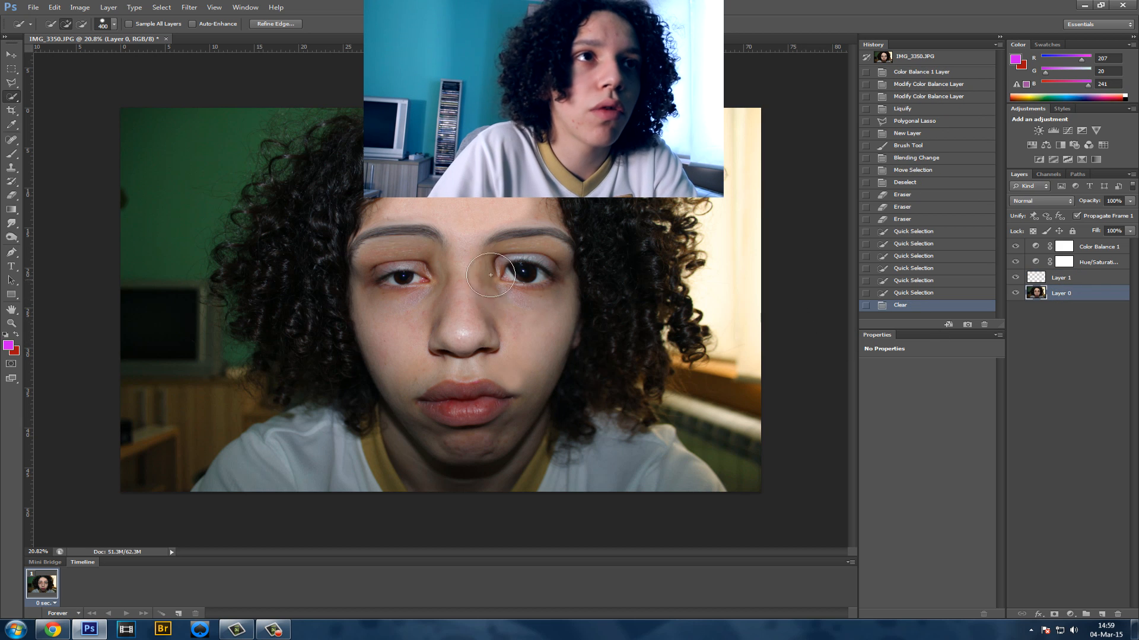
Extend the quick selection over the dark curls beside the bright window and subtract the green wall and television area from it
{"action": "key", "text": "Delete"}
{"action": "mouse_move", "coordinate": [590, 201]}
{"action": "left_mouse_down"}
{"action": "mouse_move", "coordinate": [605, 239]}
{"action": "mouse_move", "coordinate": [450, 185]}
{"action": "mouse_move", "coordinate": [367, 188]}
{"action": "mouse_move", "coordinate": [315, 226]}
{"action": "mouse_move", "coordinate": [308, 329]}
{"action": "mouse_move", "coordinate": [346, 420]}
{"action": "mouse_move", "coordinate": [326, 473]}
{"action": "mouse_move", "coordinate": [629, 465]}
{"action": "left_mouse_up"}
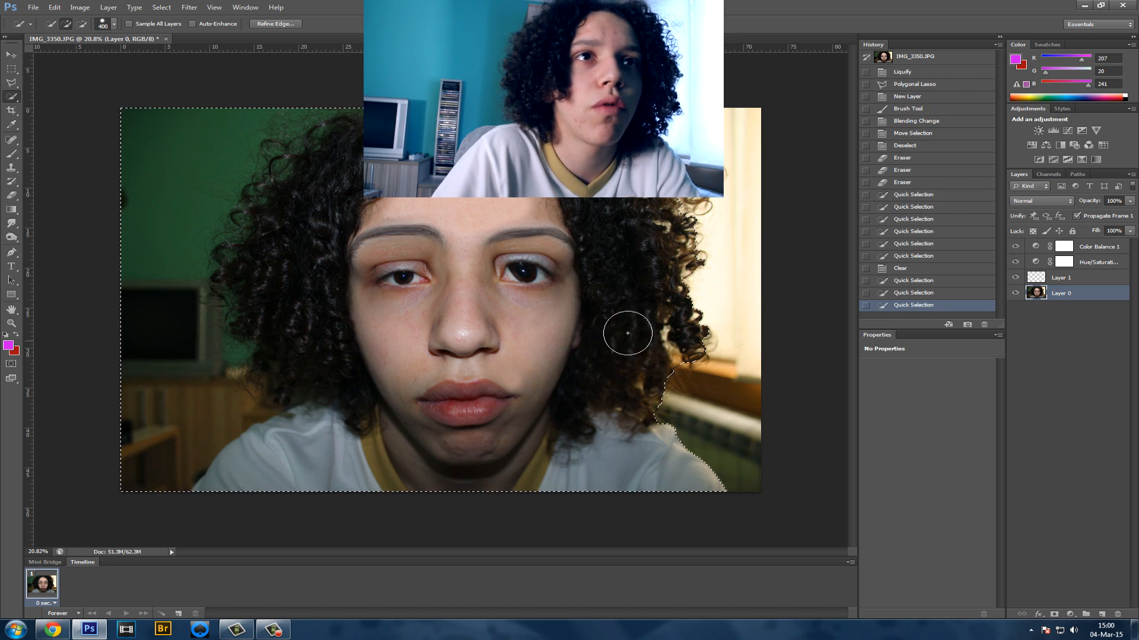
{"action": "left_click", "coordinate": [82, 23]}
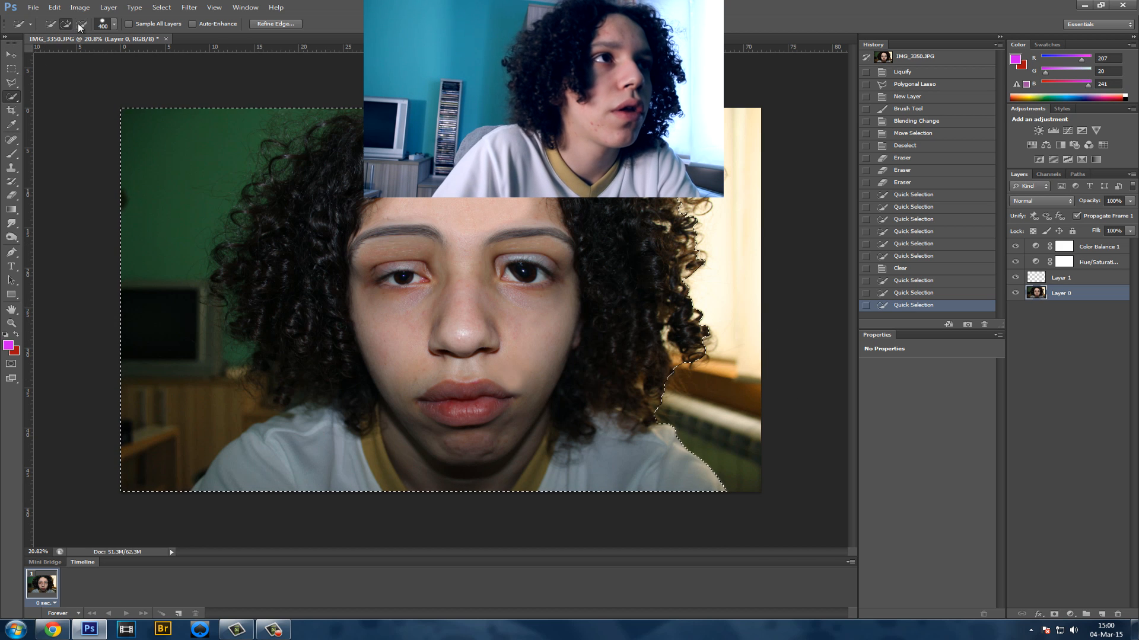
{"action": "mouse_move", "coordinate": [151, 128]}
{"action": "left_mouse_down"}
{"action": "mouse_move", "coordinate": [168, 158]}
{"action": "mouse_move", "coordinate": [140, 328]}
{"action": "mouse_move", "coordinate": [147, 465]}
{"action": "left_mouse_up"}
Try clearing the selected person from Layer 0
{"action": "key", "text": "Delete"}
{"action": "key", "text": "Delete"}
{"action": "key", "text": "Delete"}
Reduce the Quick Selection brush to 100 px and undo the three clears on Layer 0
{"action": "key", "text": "bracketleft"}
{"action": "key", "text": "bracketleft"}
{"action": "key", "text": "bracketleft"}
{"action": "key", "text": "bracketleft"}
{"action": "key", "text": "bracketleft"}
{"action": "key", "text": "bracketleft"}
{"action": "key", "text": "bracketleft"}
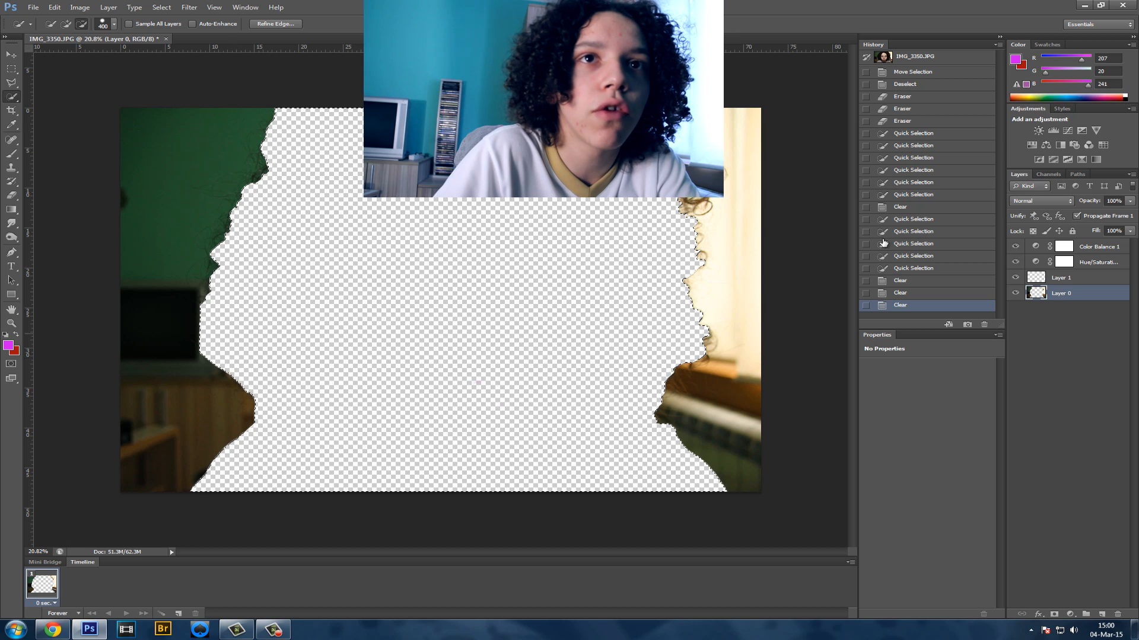
{"action": "key", "text": "ctrl+alt+z"}
{"action": "key", "text": "ctrl+alt+z"}
{"action": "key", "text": "ctrl+alt+z"}
Subtract the remaining background along the hair's outer edge and in the gap between the curls from the selection
{"action": "left_click_drag", "start_coordinate": [213, 346], "coordinate": [205, 313]}
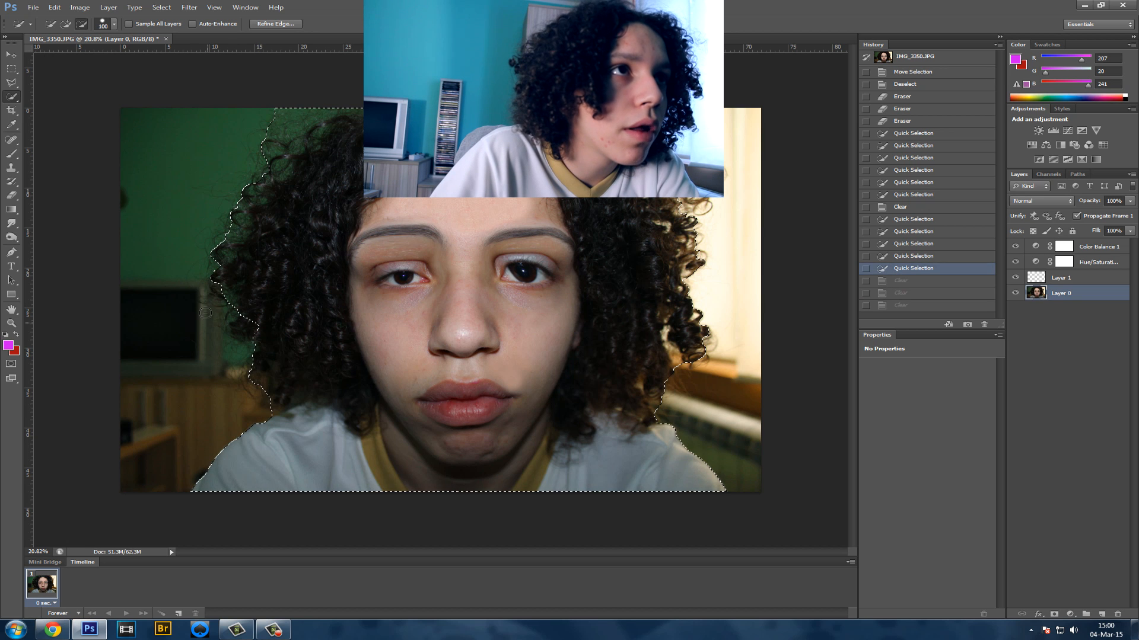
{"action": "mouse_move", "coordinate": [254, 163]}
{"action": "left_mouse_down"}
{"action": "mouse_move", "coordinate": [280, 115]}
{"action": "mouse_move", "coordinate": [317, 118]}
{"action": "left_mouse_up"}
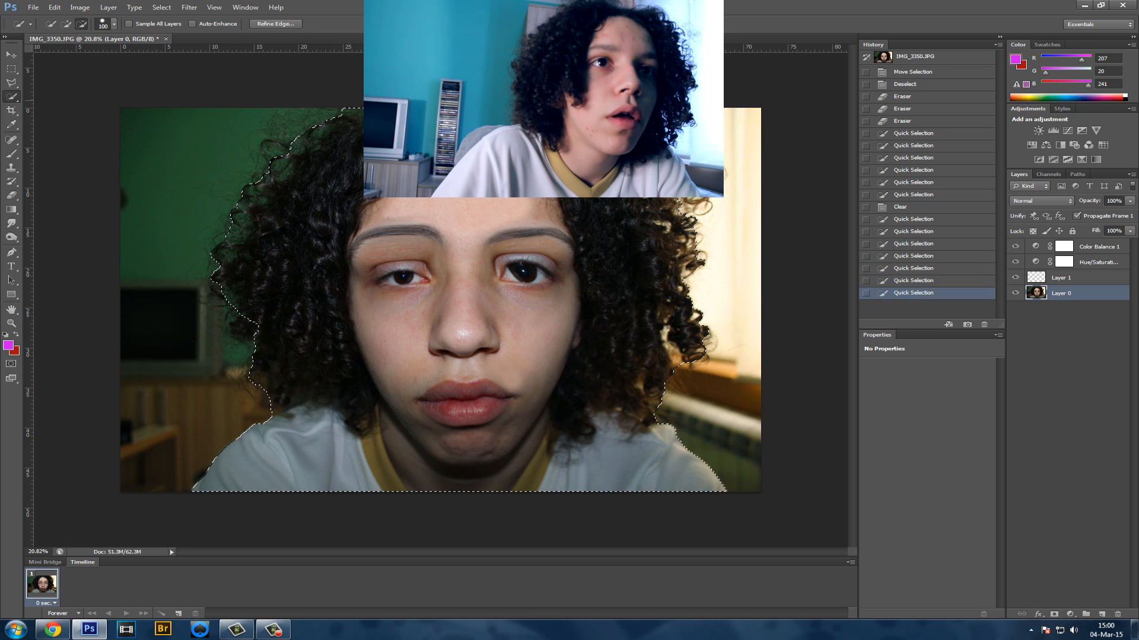
{"action": "left_click", "coordinate": [339, 114]}
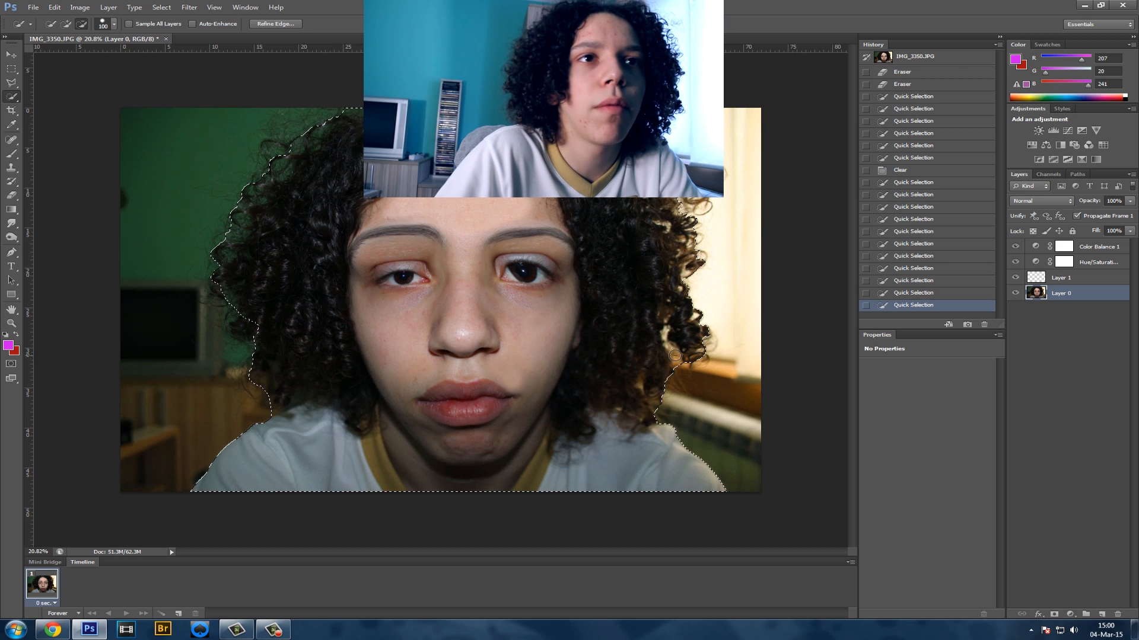
{"action": "left_click", "coordinate": [661, 329]}
{"action": "left_click", "coordinate": [673, 353]}
Clear the background around the person on Layer 0 by inverting the selection, and deselect
{"action": "right_click", "coordinate": [503, 329]}
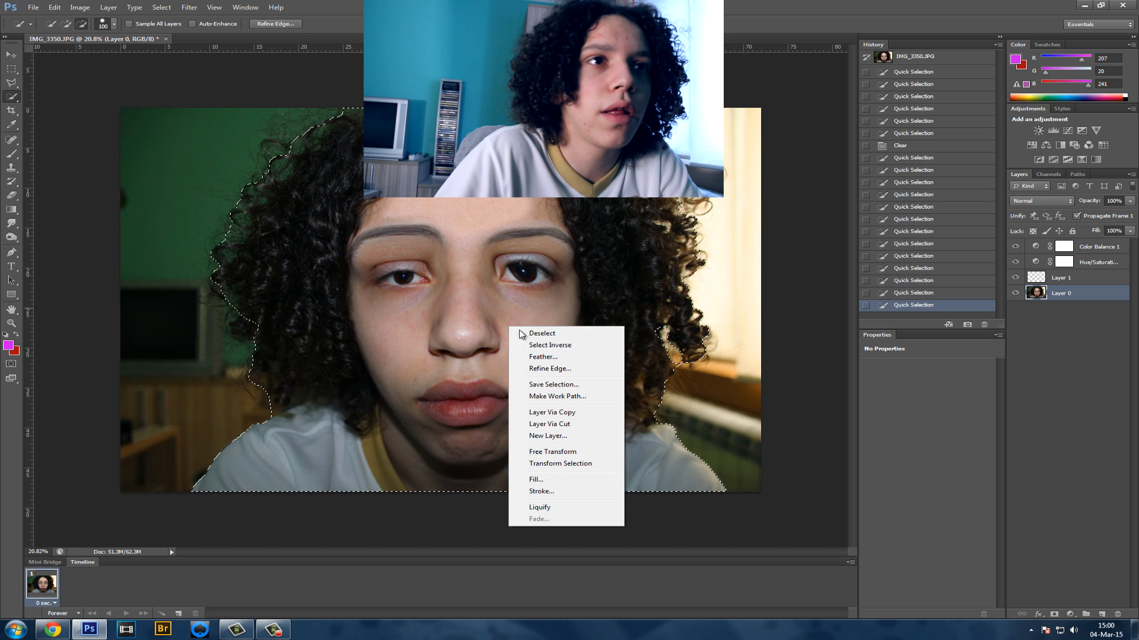
{"action": "left_click", "coordinate": [550, 346]}
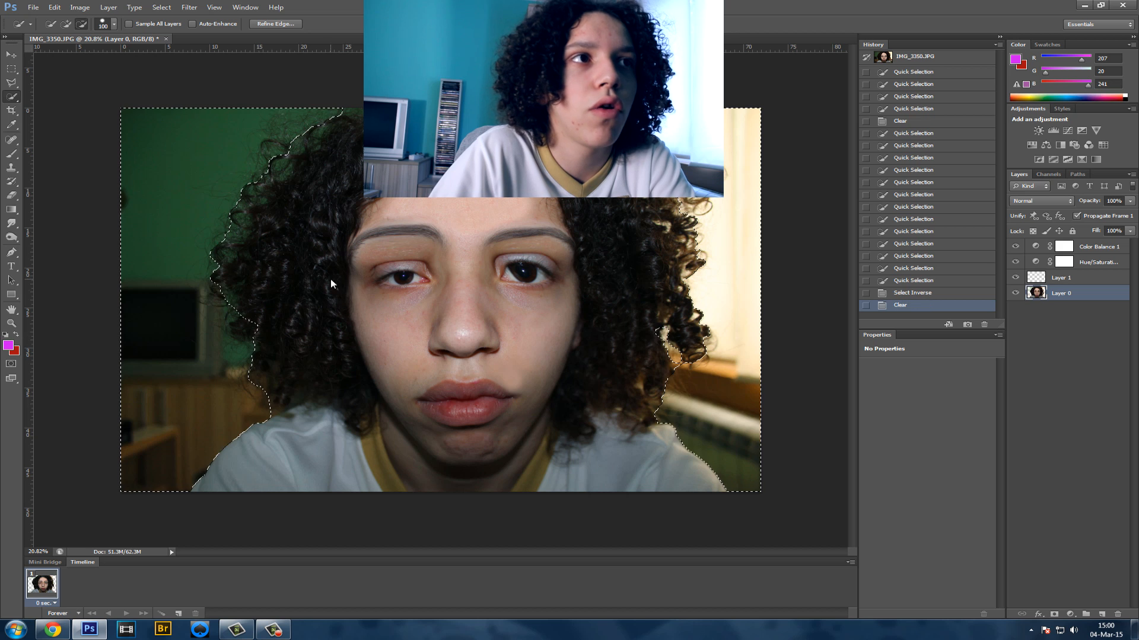
{"action": "key", "text": "Delete"}
{"action": "left_click", "coordinate": [10, 71]}
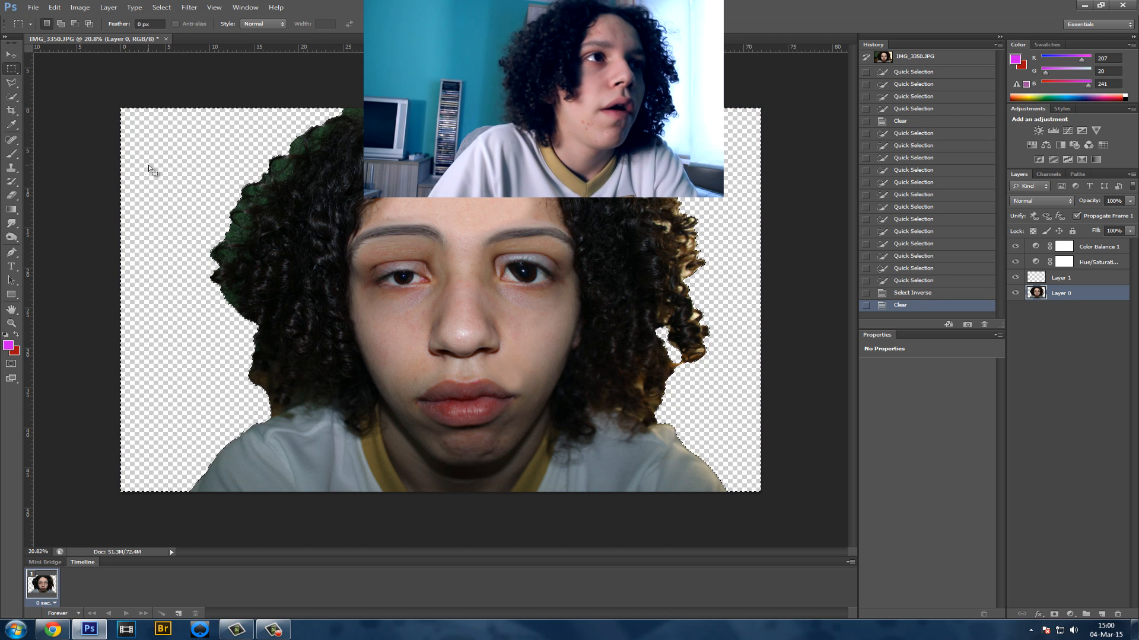
{"action": "left_click", "coordinate": [261, 249]}
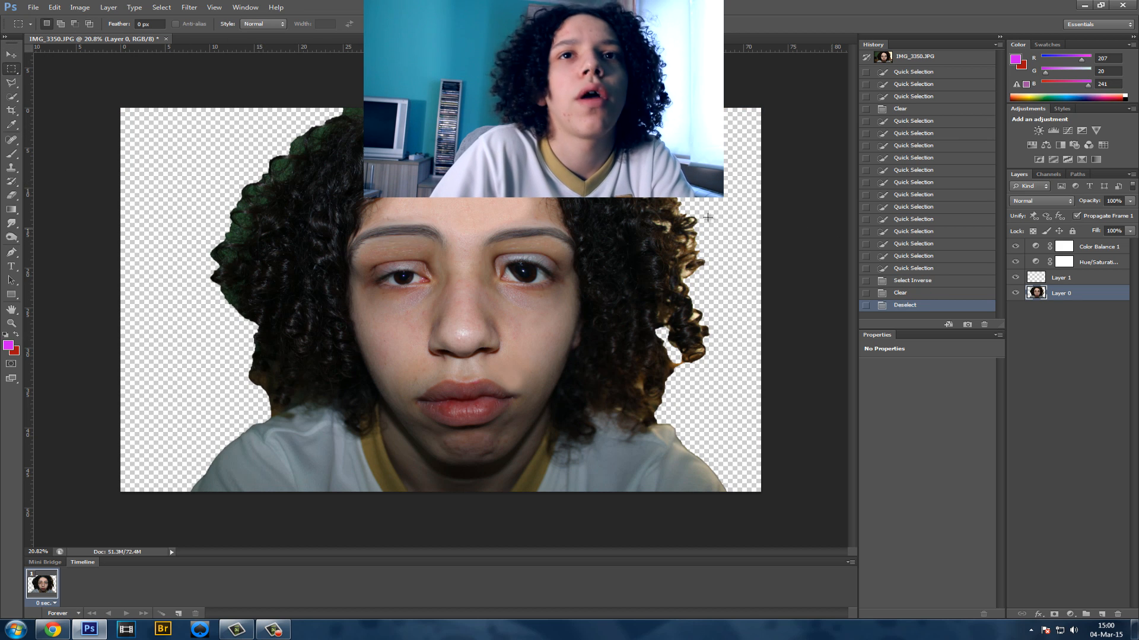
Reselect the cut-out person with the Quick Selection tool and adjust the selection's edge with Refine Edge
{"action": "left_click", "coordinate": [11, 96]}
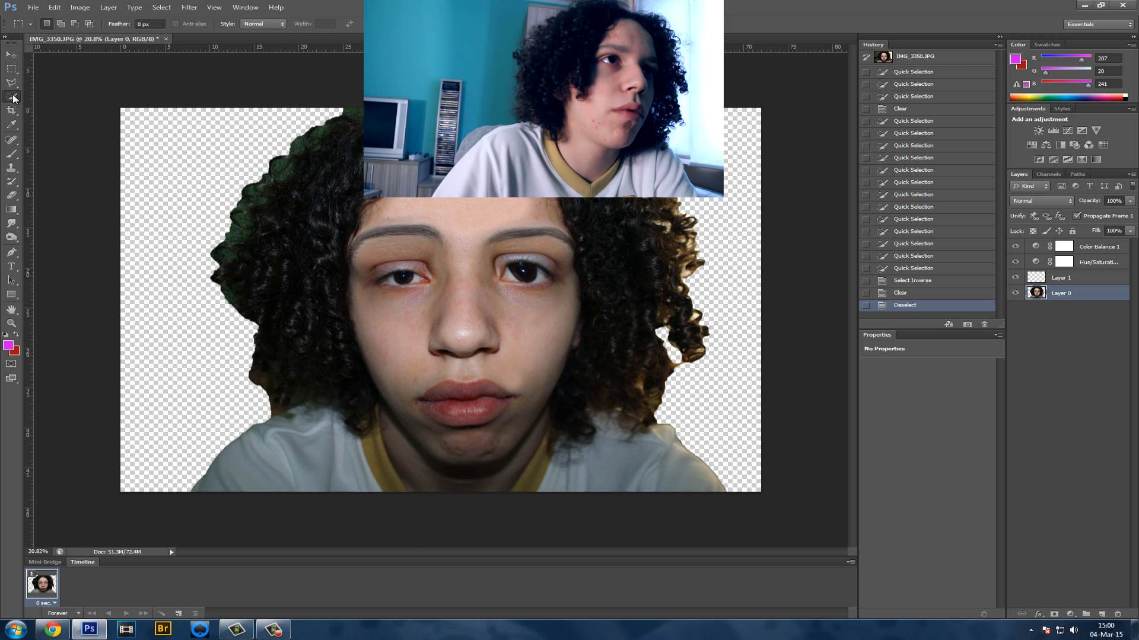
{"action": "mouse_move", "coordinate": [156, 439]}
{"action": "left_mouse_down"}
{"action": "mouse_move", "coordinate": [376, 353]}
{"action": "mouse_move", "coordinate": [497, 232]}
{"action": "mouse_move", "coordinate": [581, 356]}
{"action": "mouse_move", "coordinate": [360, 419]}
{"action": "mouse_move", "coordinate": [552, 477]}
{"action": "mouse_move", "coordinate": [571, 398]}
{"action": "left_mouse_up"}
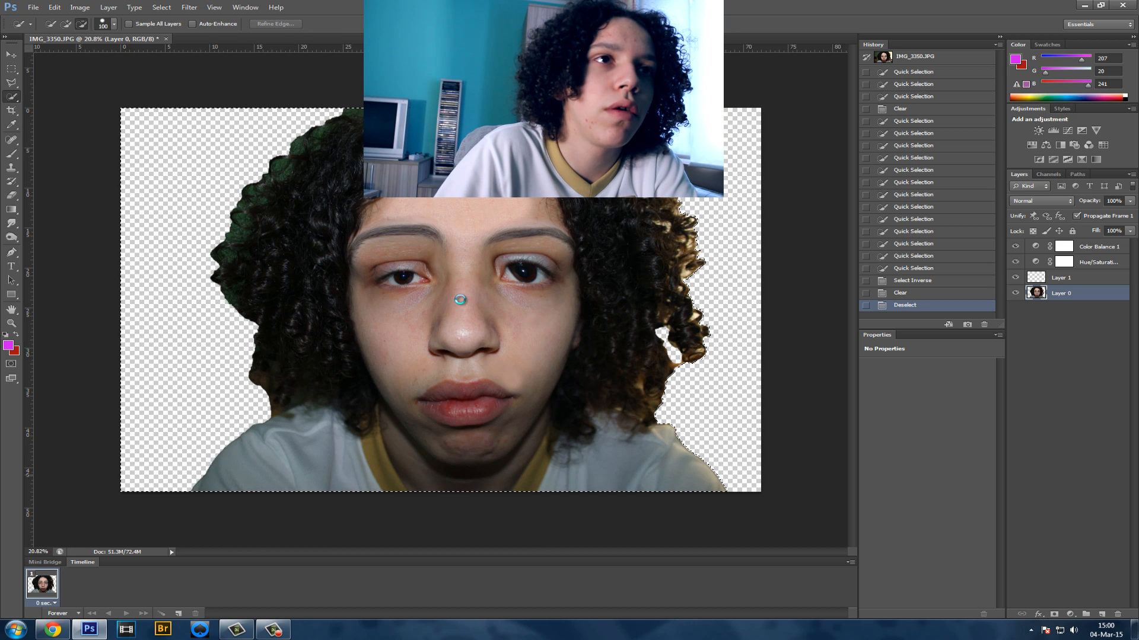
{"action": "right_click", "coordinate": [460, 300]}
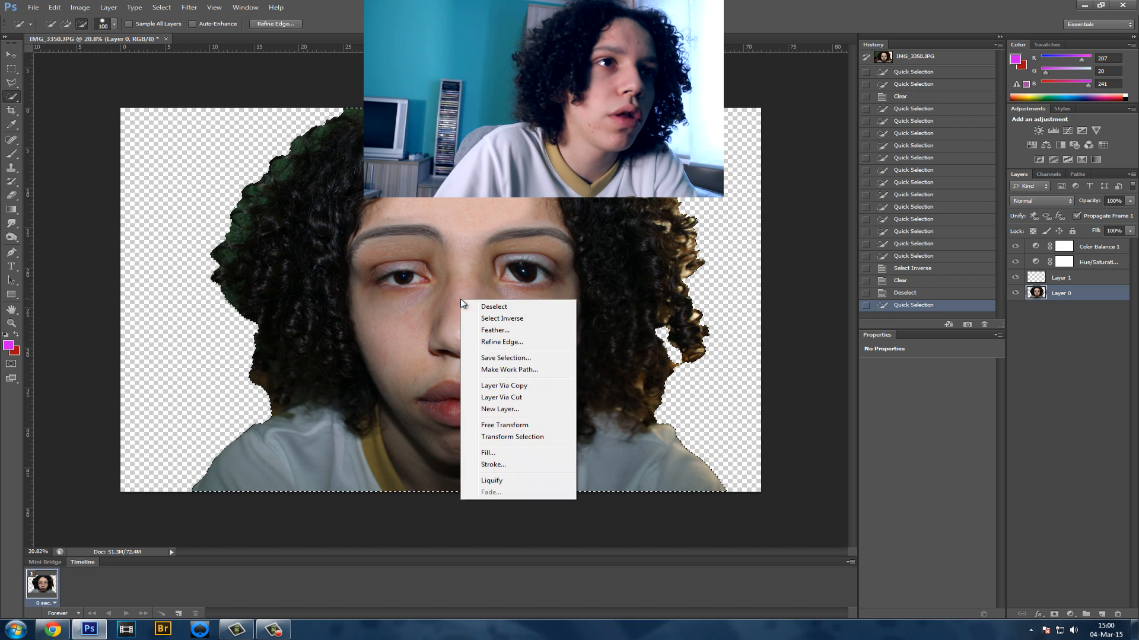
{"action": "left_click", "coordinate": [498, 342]}
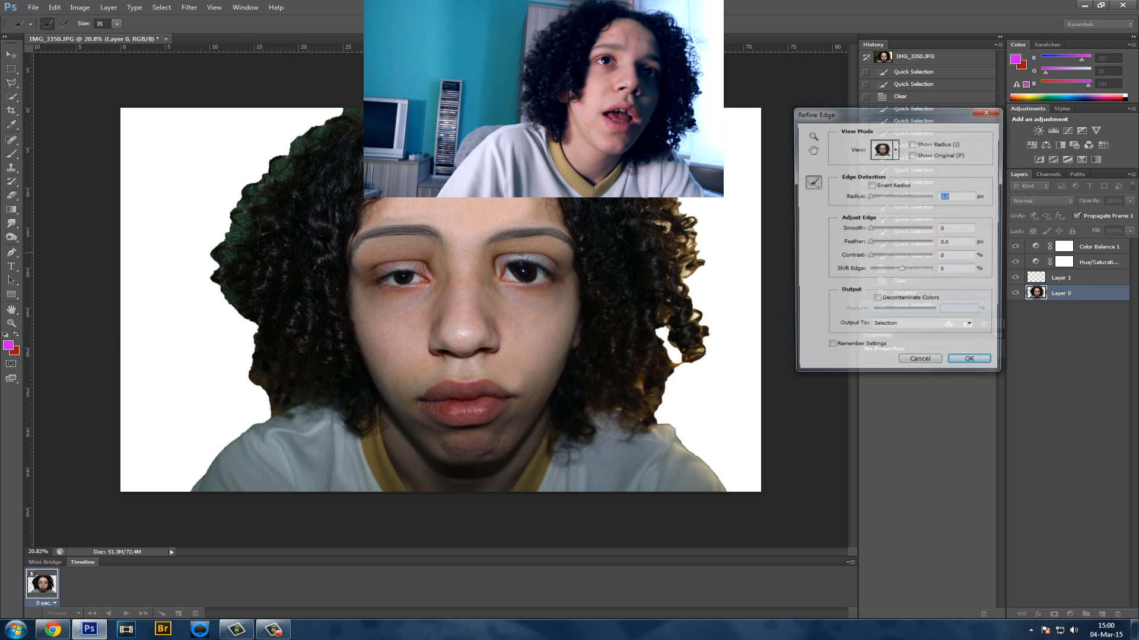
{"action": "left_click_drag", "start_coordinate": [870, 229], "coordinate": [881, 261]}
{"action": "left_click", "coordinate": [971, 365]}
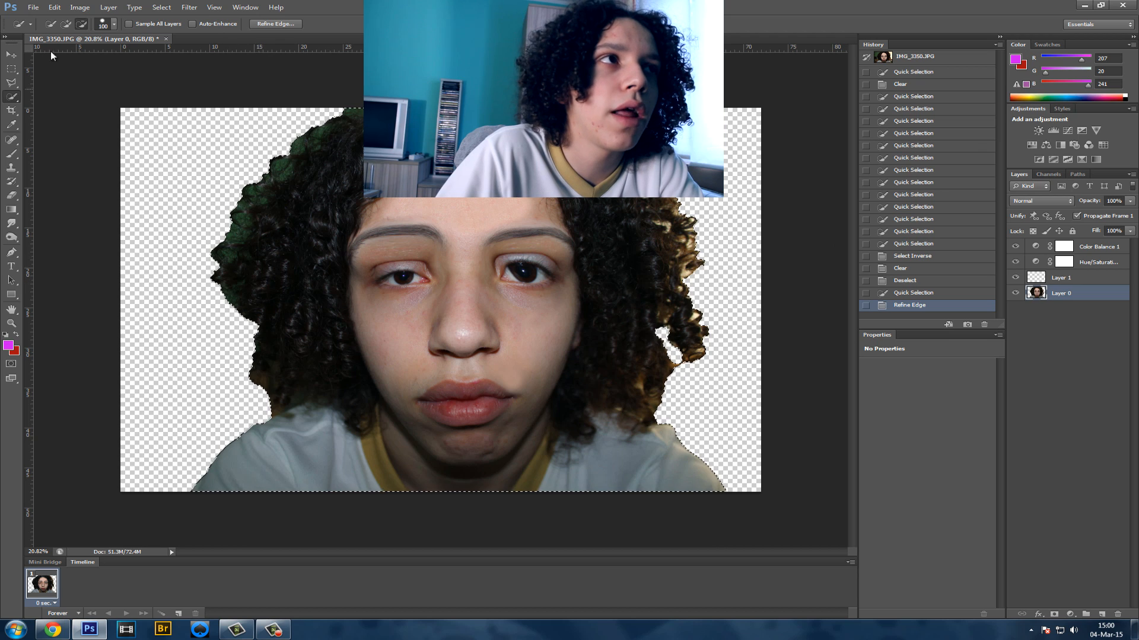
Deselect and move the cut-out person on Layer 0 slightly up and to the right
{"action": "key", "text": "ctrl+d"}
{"action": "key", "text": "v"}
{"action": "left_click_drag", "start_coordinate": [400, 321], "coordinate": [411, 303]}
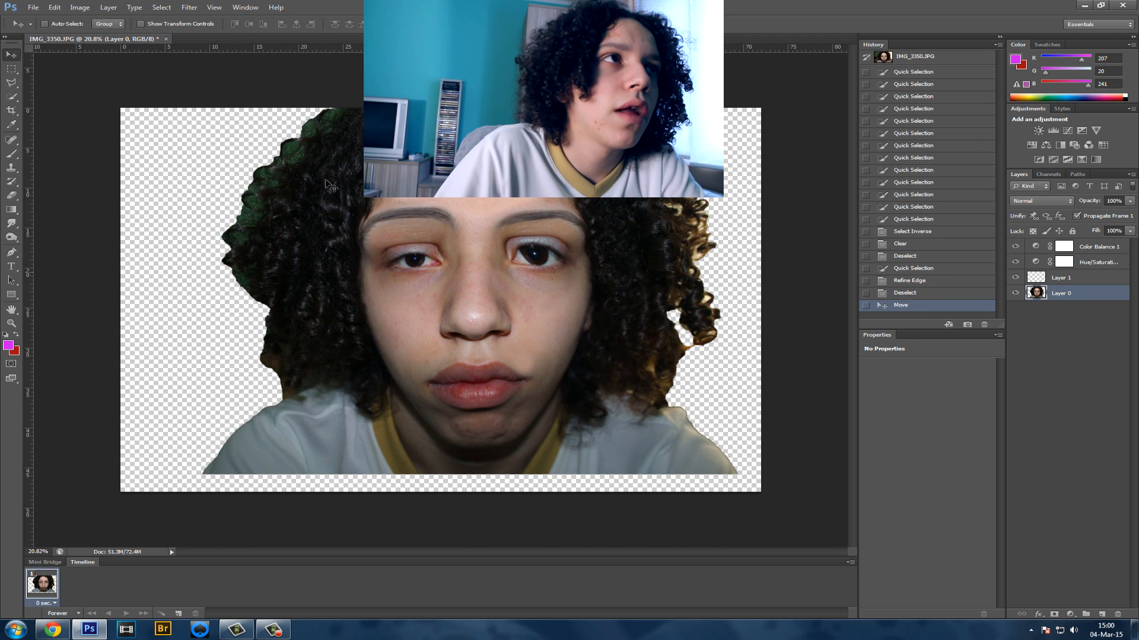
Open the beach picture "images" and convert its background into a regular layer
{"action": "left_click", "coordinate": [33, 7]}
{"action": "left_click", "coordinate": [48, 33]}
{"action": "double_click", "coordinate": [101, 80]}
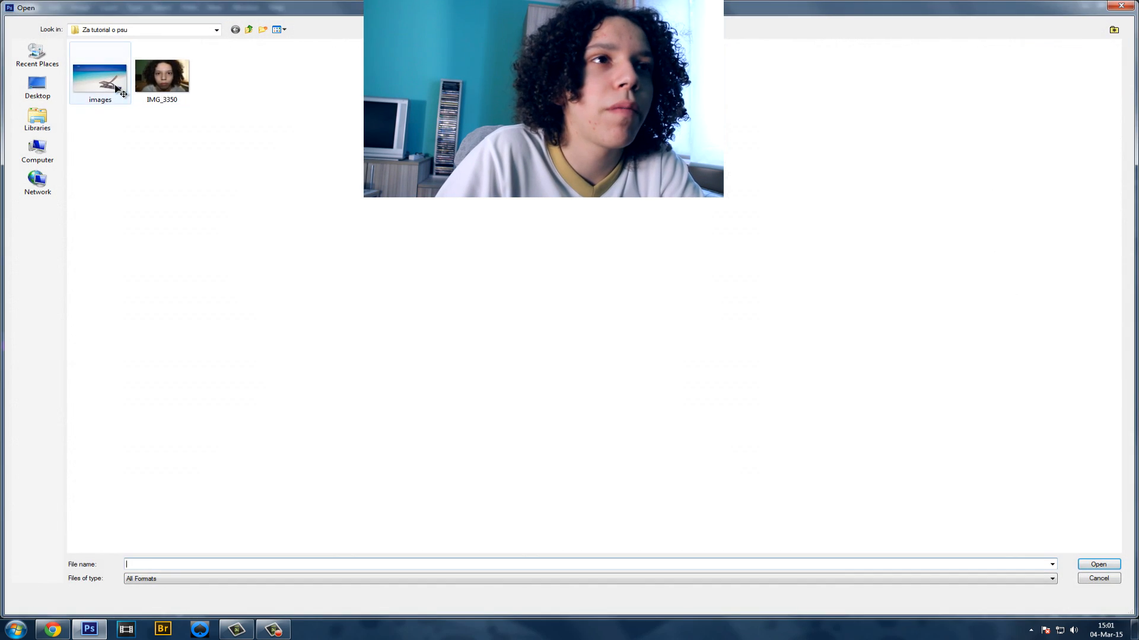
{"action": "double_click", "coordinate": [1071, 245]}
{"action": "key", "text": "Return"}
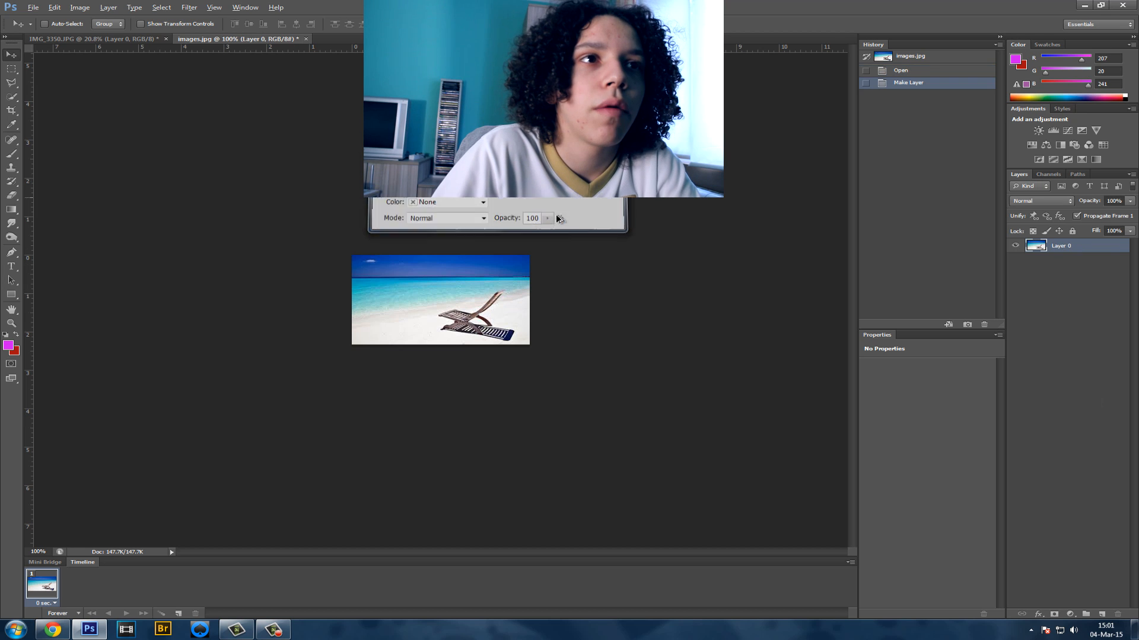
{"action": "scroll", "coordinate": [465, 242], "scroll_direction": "up", "scroll_amount": 14}
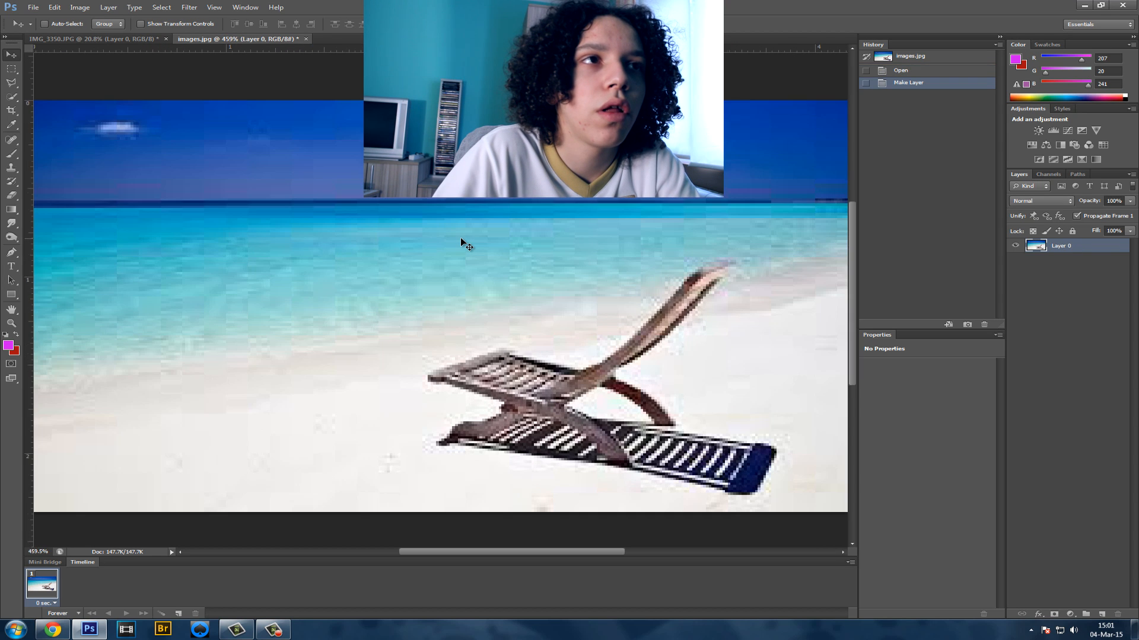
{"action": "scroll", "coordinate": [462, 240], "scroll_direction": "down", "scroll_amount": 1}
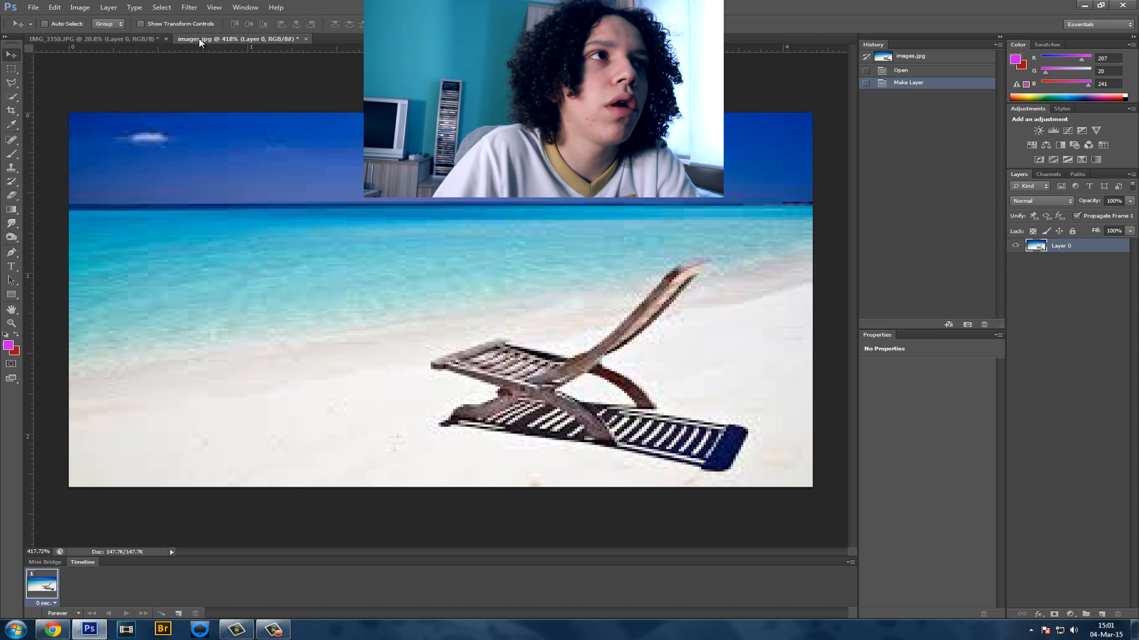
Bring the cut-out person into images.jpg and place it in the beach's lower-left corner, scaled to 2.72%
{"action": "left_click", "coordinate": [117, 38]}
{"action": "left_click_drag", "start_coordinate": [231, 89], "coordinate": [431, 300]}
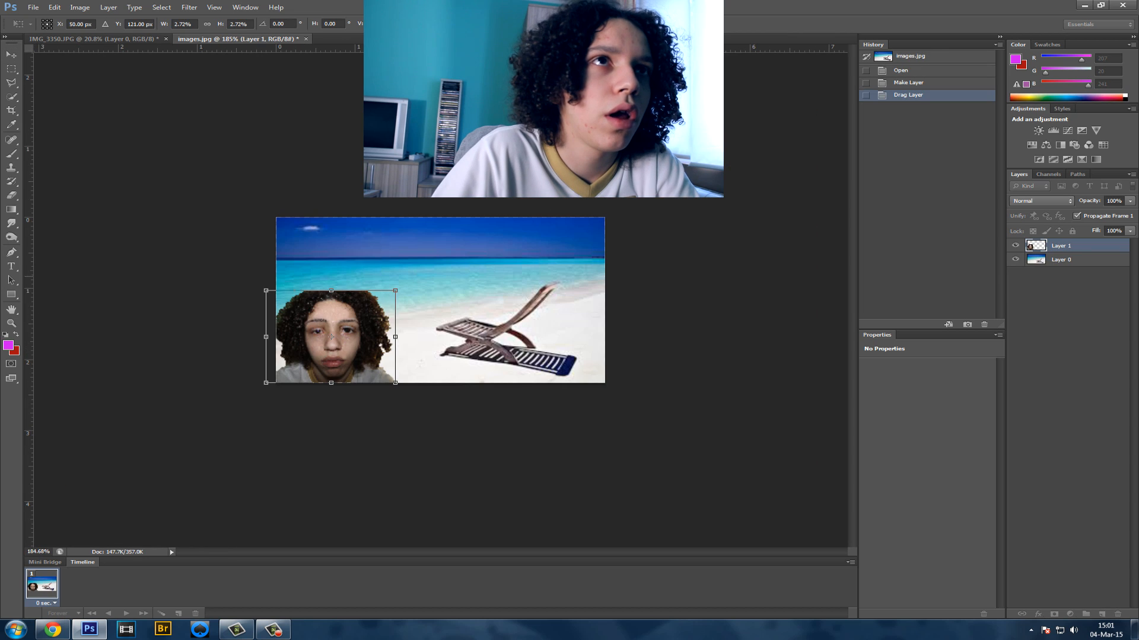
{"action": "key", "text": "Return"}
{"action": "scroll", "coordinate": [486, 274], "scroll_direction": "up", "scroll_amount": 3}
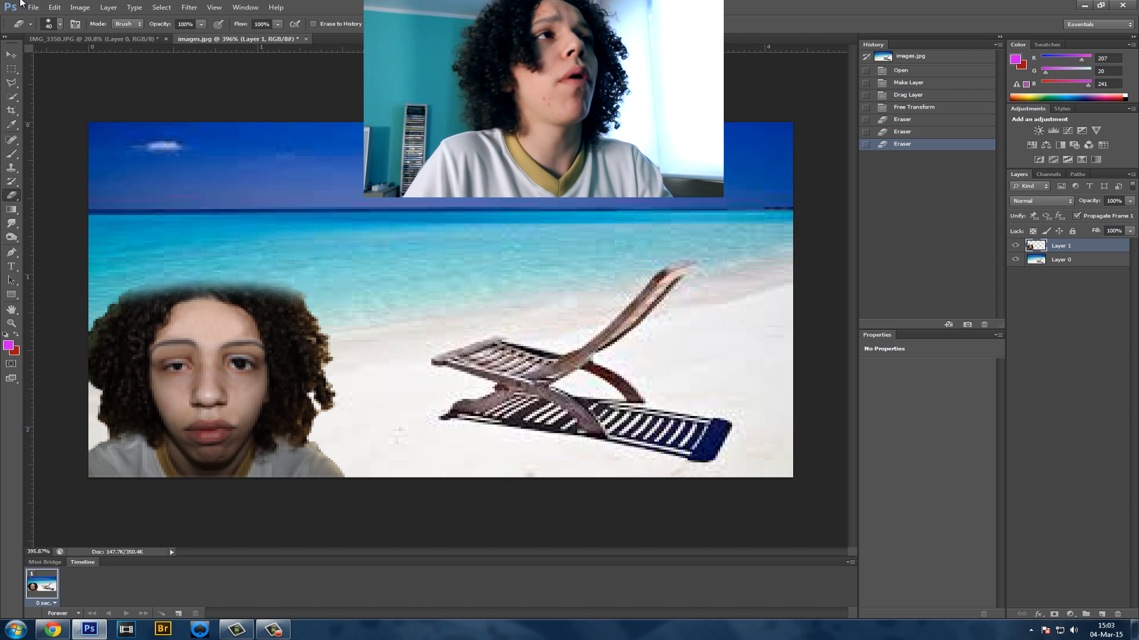
Create a new RGB document 720 pixels high at 72 pixels/inch with transparent background contents
{"action": "left_click", "coordinate": [33, 7]}
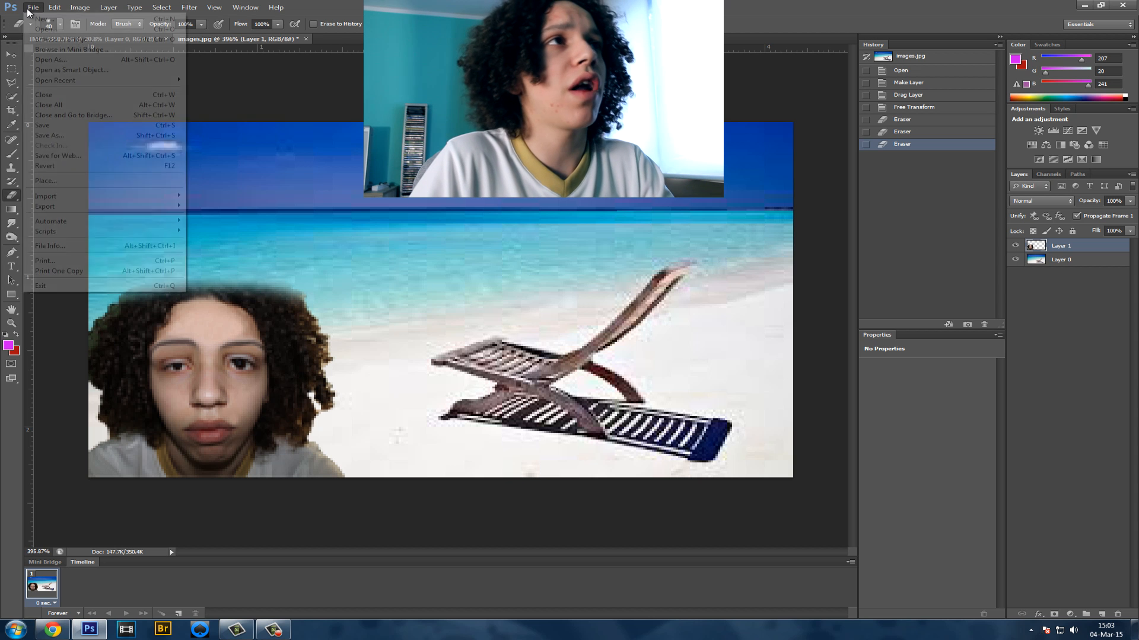
{"action": "left_click", "coordinate": [41, 20]}
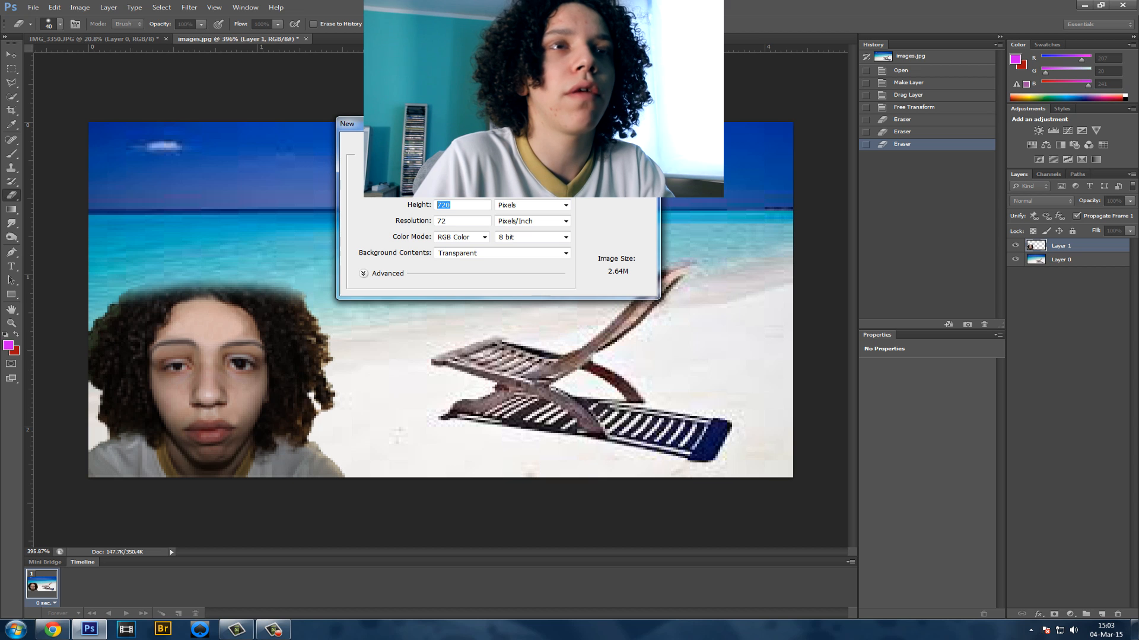
{"action": "key", "text": "Return"}
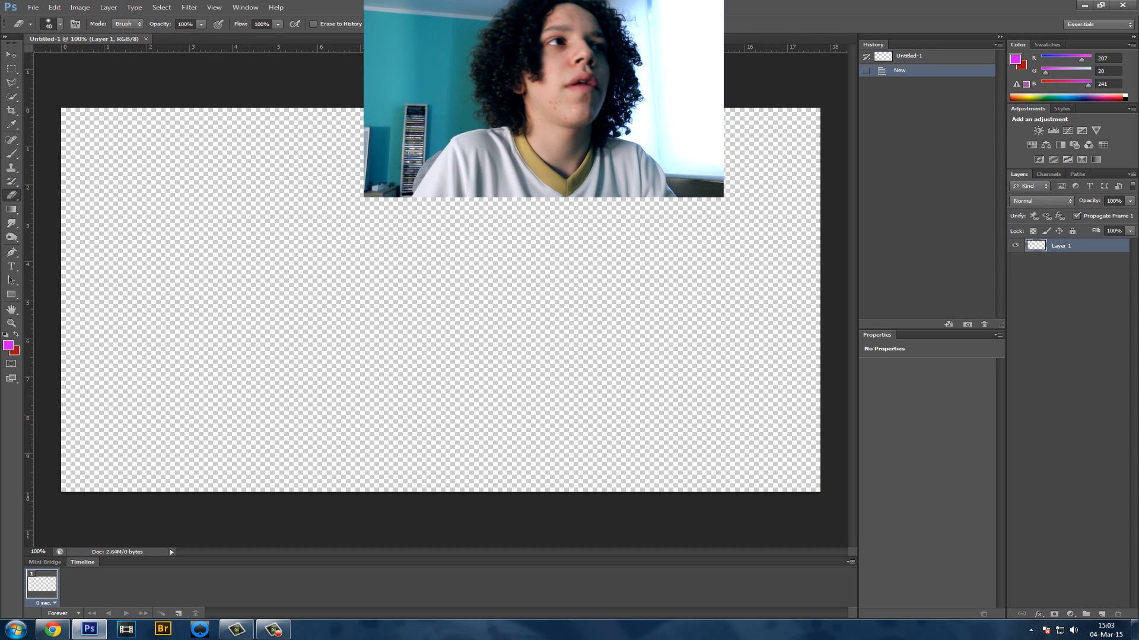
Edit the Gradient tool's custom gradient, setting the starting color stop to a medium blue
{"action": "left_click", "coordinate": [10, 215]}
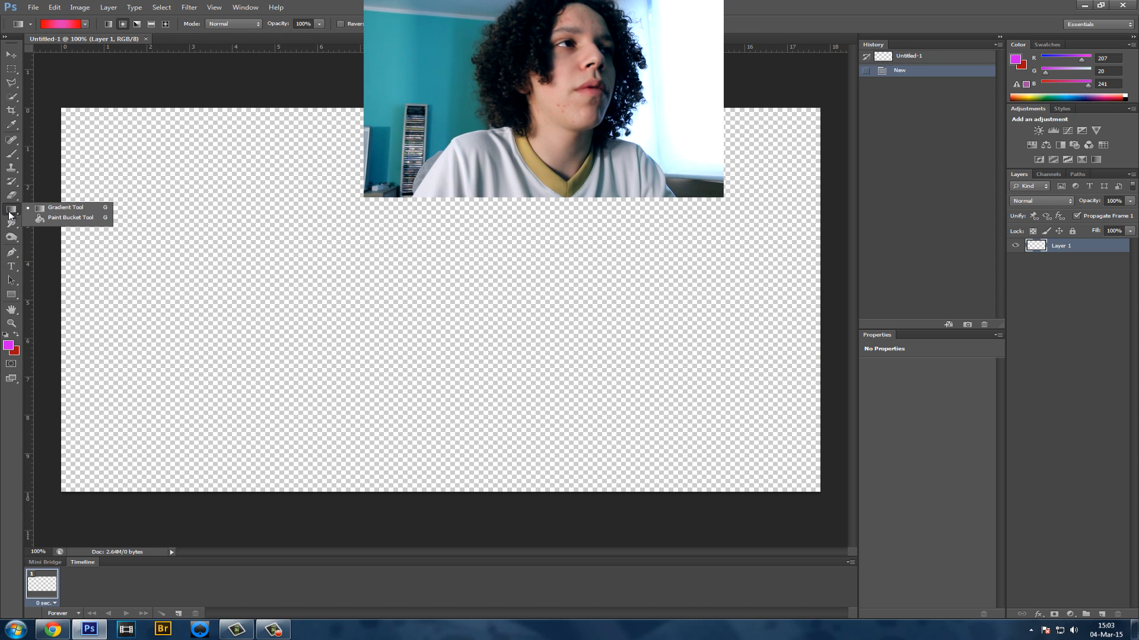
{"action": "left_click", "coordinate": [65, 208]}
{"action": "left_click", "coordinate": [49, 22]}
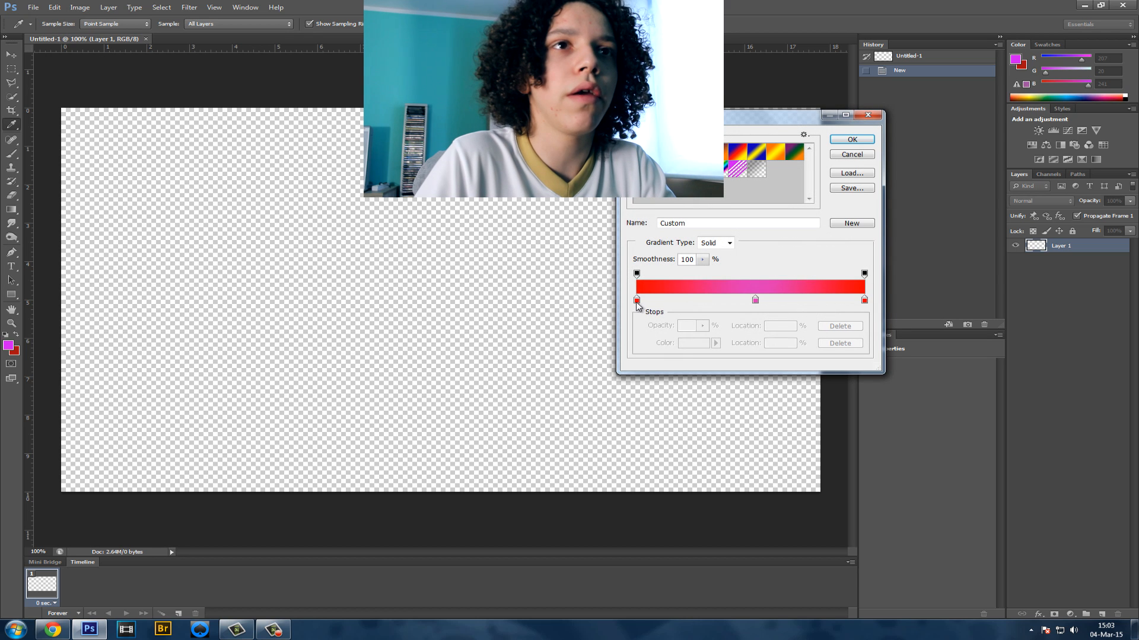
{"action": "left_click", "coordinate": [637, 301]}
{"action": "left_click", "coordinate": [682, 345]}
{"action": "left_click", "coordinate": [973, 203]}
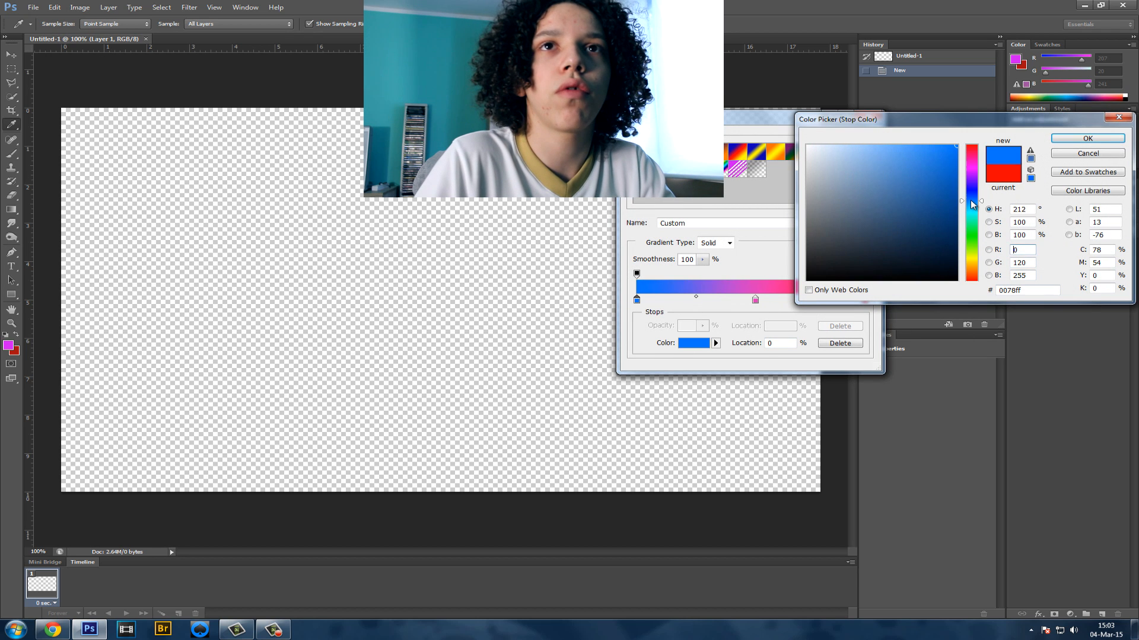
{"action": "mouse_move", "coordinate": [951, 185]}
{"action": "left_mouse_down"}
{"action": "mouse_move", "coordinate": [937, 249]}
{"action": "mouse_move", "coordinate": [936, 180]}
{"action": "mouse_move", "coordinate": [973, 196]}
{"action": "left_mouse_up"}
{"action": "left_click", "coordinate": [930, 171]}
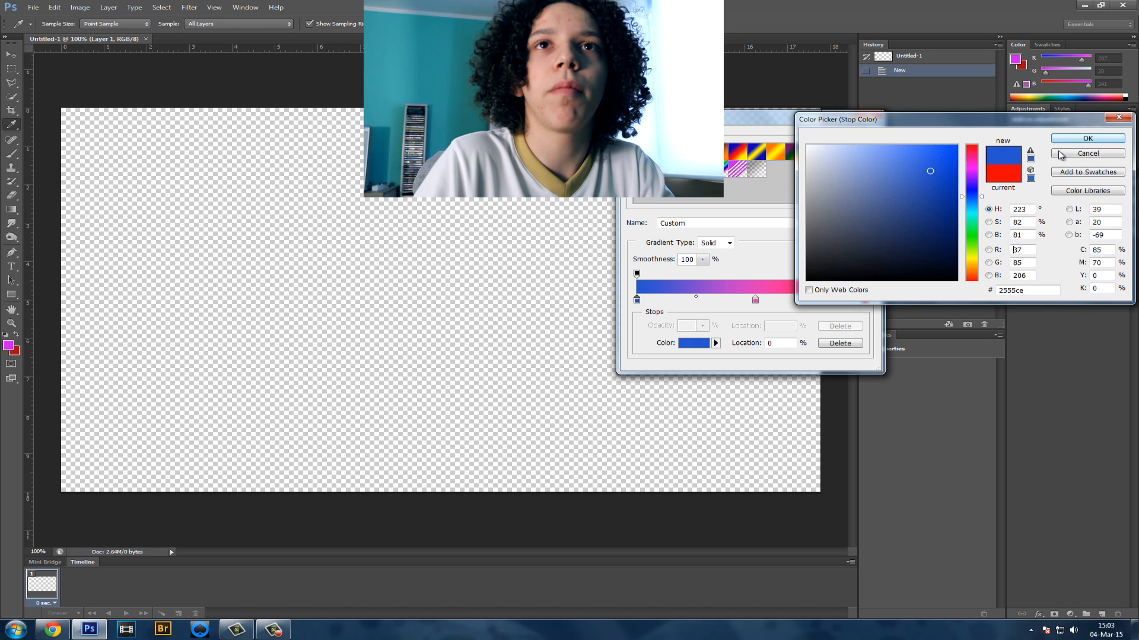
{"action": "left_click", "coordinate": [1088, 138]}
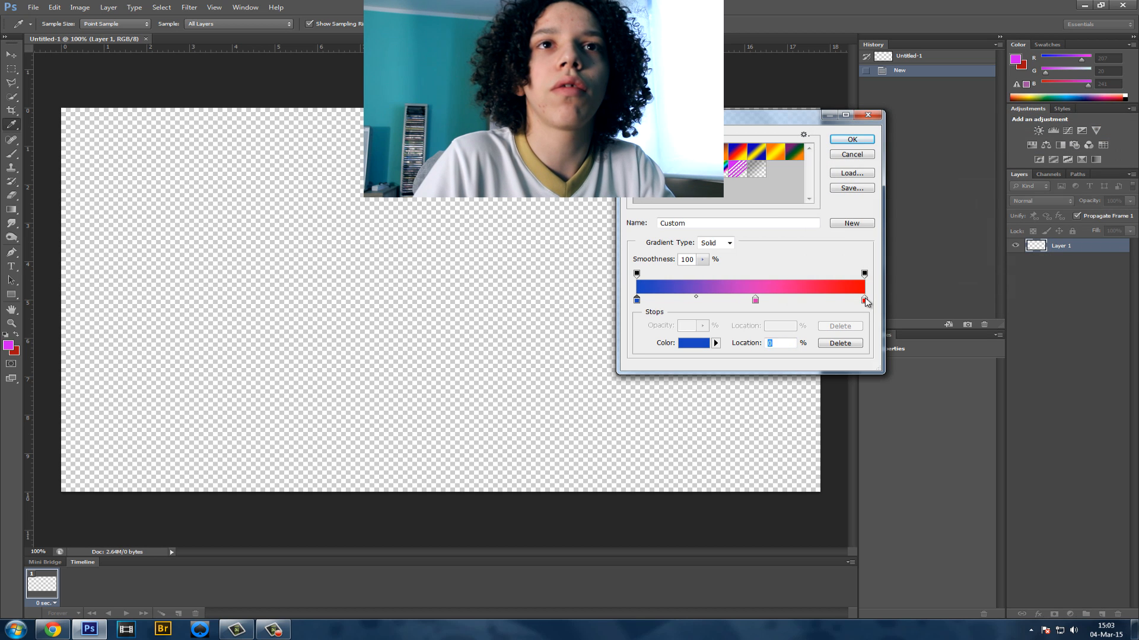
Set the gradient's end color stop to dark blue #2314b4 and delete the extra red stop at 94%
{"action": "left_click", "coordinate": [684, 349]}
{"action": "mouse_move", "coordinate": [973, 200]}
{"action": "left_mouse_down"}
{"action": "mouse_move", "coordinate": [974, 188]}
{"action": "mouse_move", "coordinate": [940, 180]}
{"action": "left_mouse_up"}
{"action": "left_click", "coordinate": [1067, 144]}
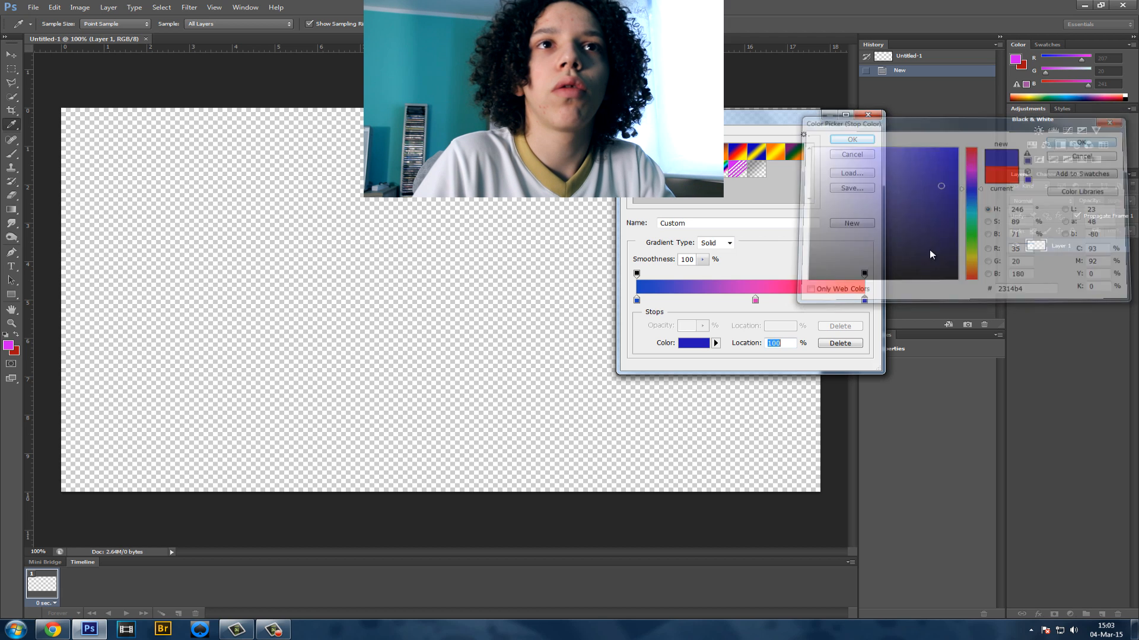
{"action": "left_click", "coordinate": [856, 301]}
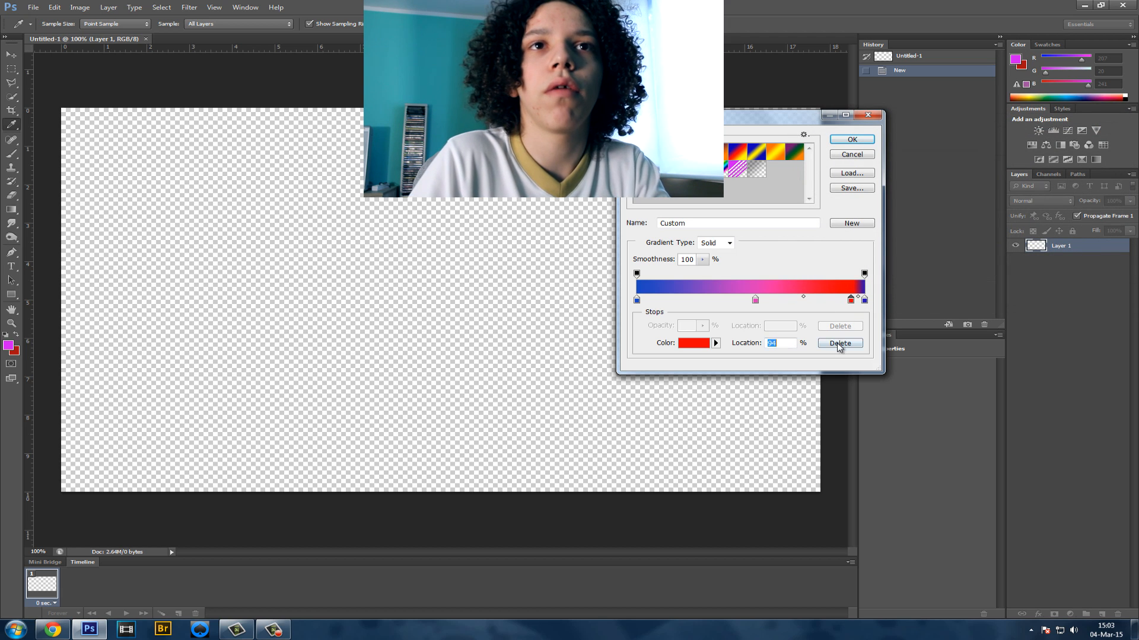
{"action": "left_click", "coordinate": [839, 344]}
Set the gradient's middle color stop to teal blue #379dbb and accept the edited gradient
{"action": "left_click", "coordinate": [755, 299]}
{"action": "left_click", "coordinate": [694, 343]}
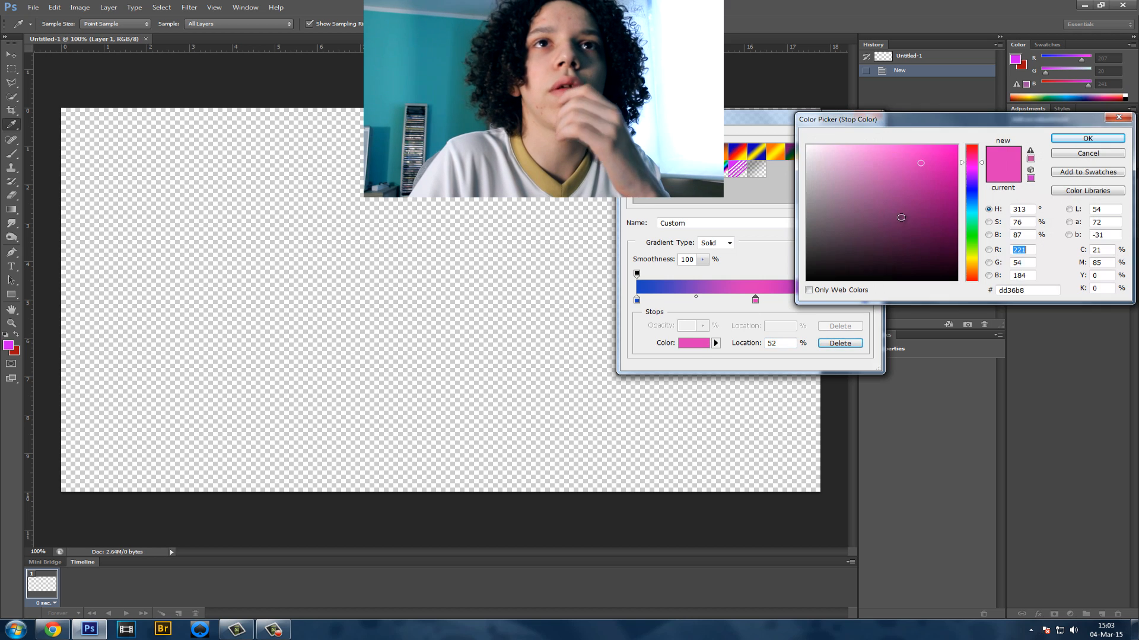
{"action": "left_click_drag", "start_coordinate": [971, 218], "coordinate": [972, 208]}
{"action": "left_click", "coordinate": [924, 166]}
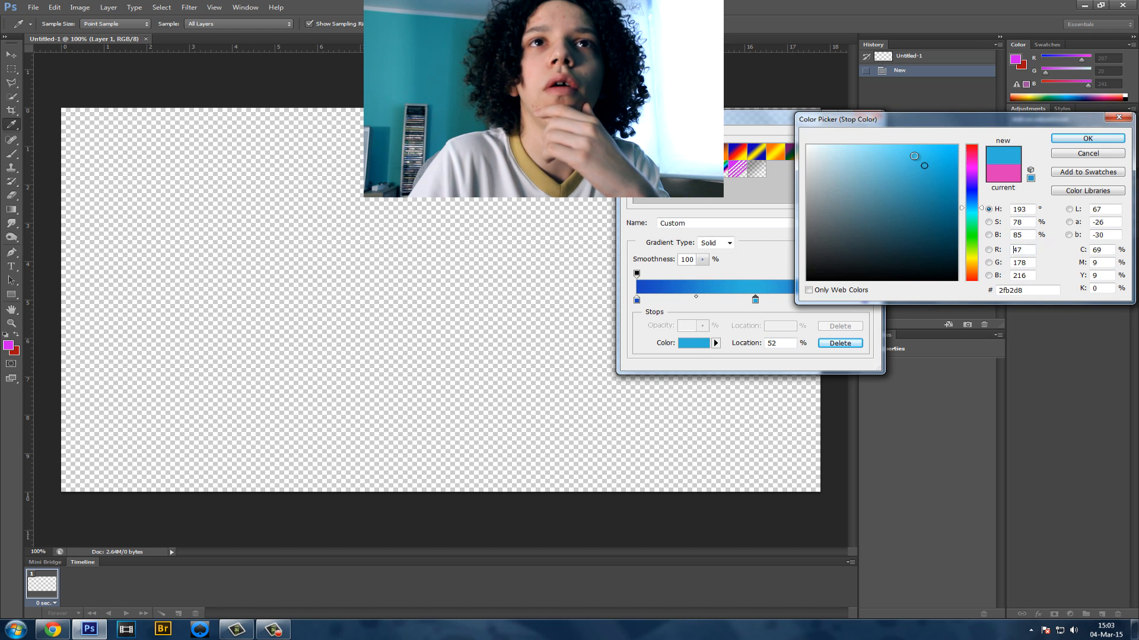
{"action": "mouse_move", "coordinate": [914, 156]}
{"action": "left_mouse_down"}
{"action": "mouse_move", "coordinate": [924, 195]}
{"action": "mouse_move", "coordinate": [915, 181]}
{"action": "left_mouse_up"}
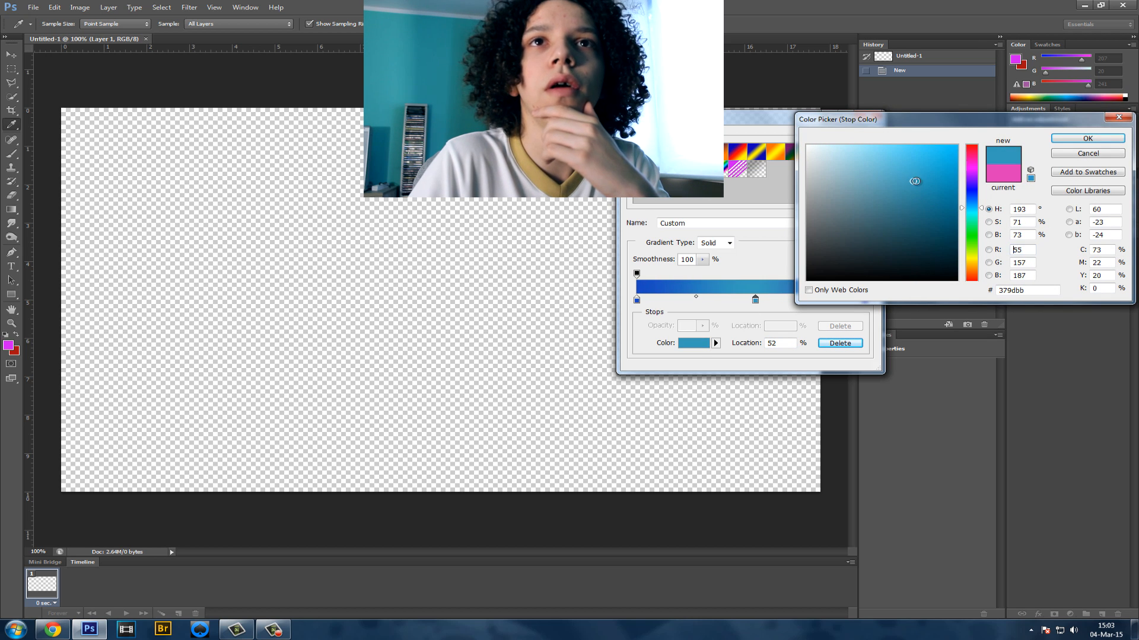
{"action": "left_click", "coordinate": [1060, 140]}
{"action": "left_click", "coordinate": [852, 141]}
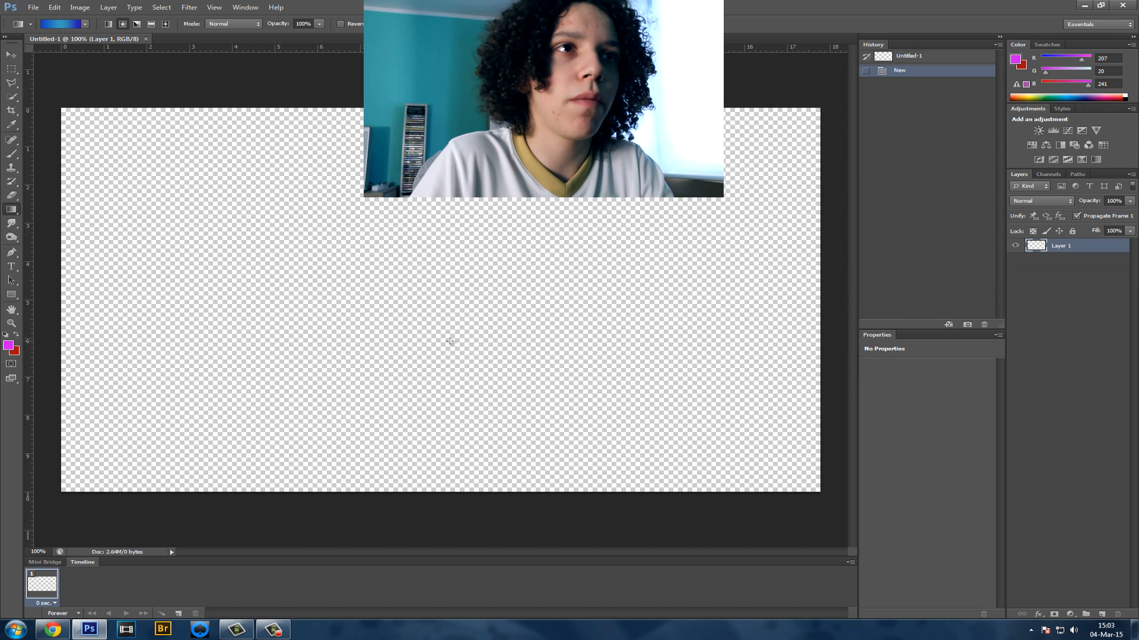
Fill the layer with radial gradients running from near the canvas center toward the upper-right corner
{"action": "left_click_drag", "start_coordinate": [447, 342], "coordinate": [752, 68]}
{"action": "scroll", "coordinate": [435, 325], "scroll_direction": "down", "scroll_amount": 6}
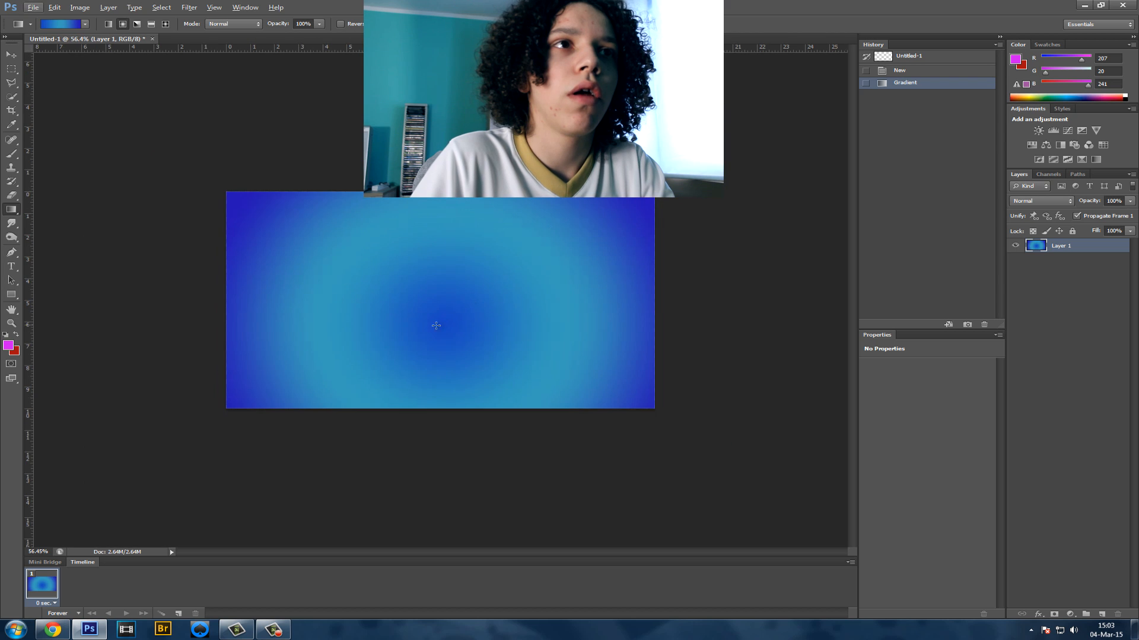
{"action": "left_click_drag", "start_coordinate": [463, 301], "coordinate": [751, 67]}
{"action": "left_click_drag", "start_coordinate": [654, 211], "coordinate": [682, 175]}
{"action": "left_click_drag", "start_coordinate": [425, 333], "coordinate": [670, 169]}
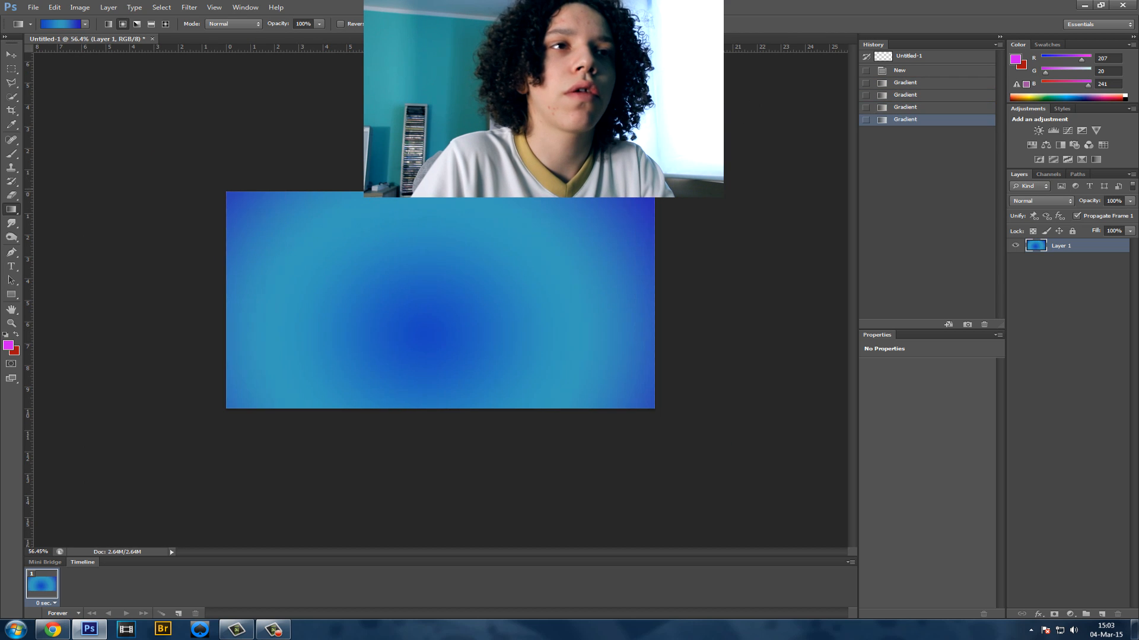
Try angle gradient fills on the layer, then fill it with a reflected gradient from the center past the lower-left corner
{"action": "scroll", "coordinate": [477, 257], "scroll_direction": "up", "scroll_amount": 1}
{"action": "left_click", "coordinate": [137, 24]}
{"action": "left_click_drag", "start_coordinate": [484, 309], "coordinate": [587, 250]}
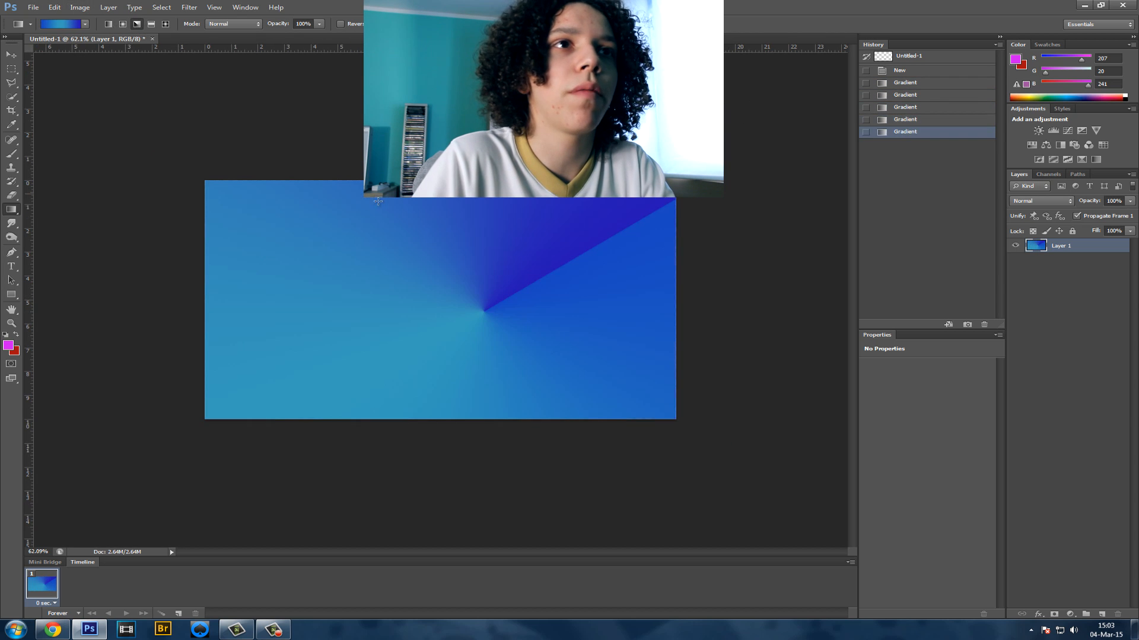
{"action": "mouse_move", "coordinate": [405, 328]}
{"action": "left_mouse_down"}
{"action": "mouse_move", "coordinate": [634, 220]}
{"action": "mouse_move", "coordinate": [477, 237]}
{"action": "left_mouse_up"}
{"action": "mouse_move", "coordinate": [440, 302]}
{"action": "left_mouse_down"}
{"action": "mouse_move", "coordinate": [503, 287]}
{"action": "mouse_move", "coordinate": [202, 330]}
{"action": "left_mouse_up"}
{"action": "left_click_drag", "start_coordinate": [384, 307], "coordinate": [107, 324]}
{"action": "left_click_drag", "start_coordinate": [456, 292], "coordinate": [65, 423]}
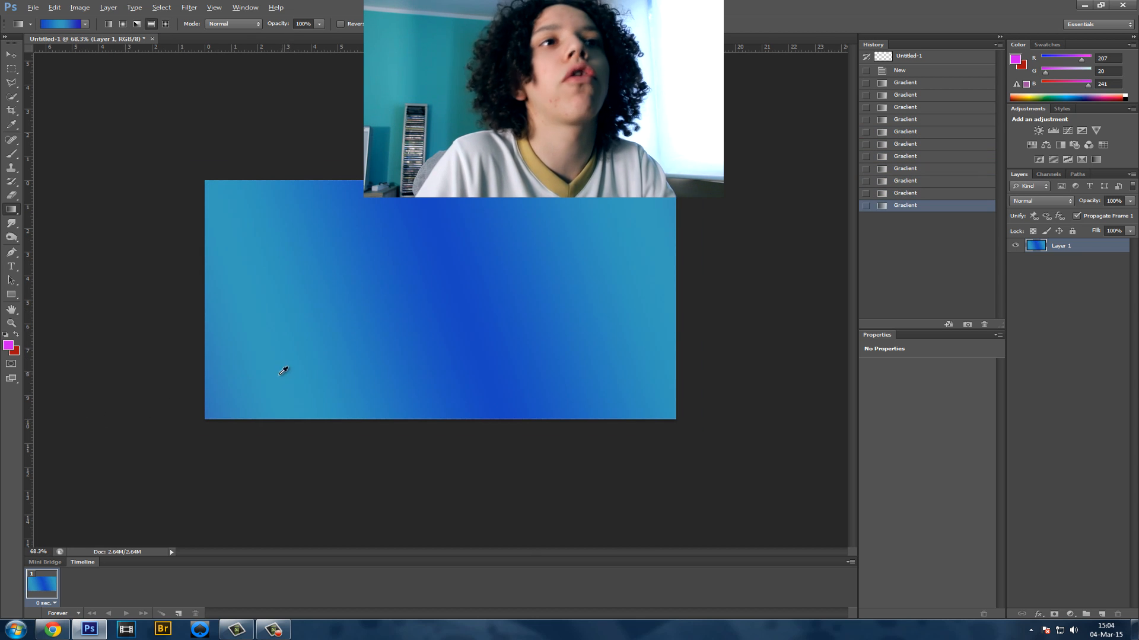
Add the text "Thug Life" in the Alte Schwabacher font on the upper-left part of the gradient
{"action": "scroll", "coordinate": [283, 371], "scroll_direction": "up", "scroll_amount": 2}
{"action": "key", "text": "t"}
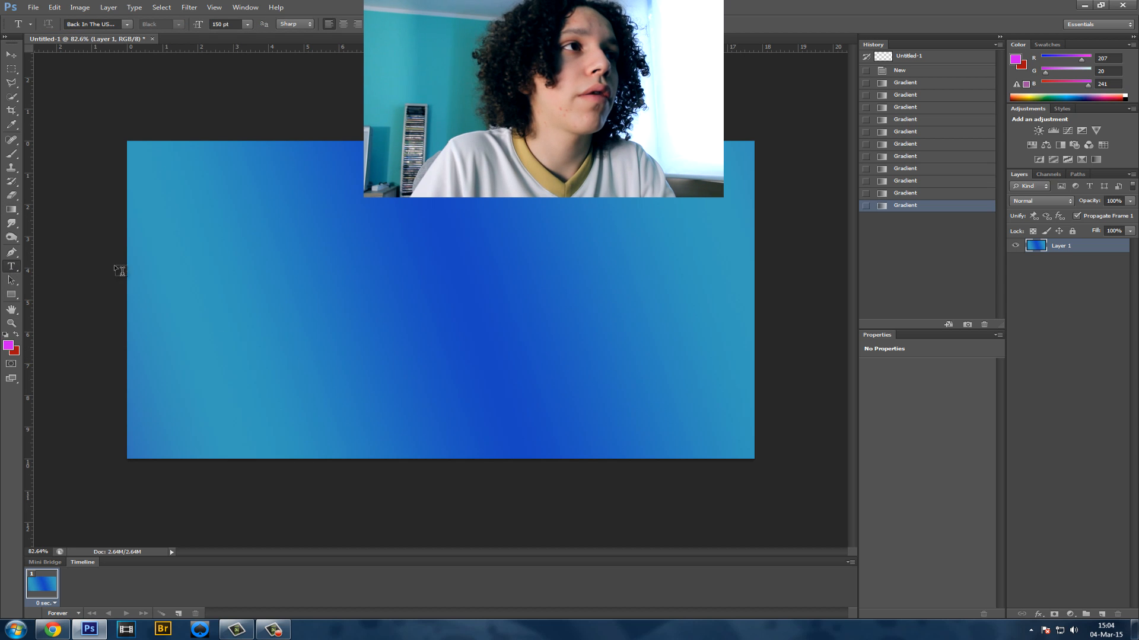
{"action": "left_click", "coordinate": [177, 265]}
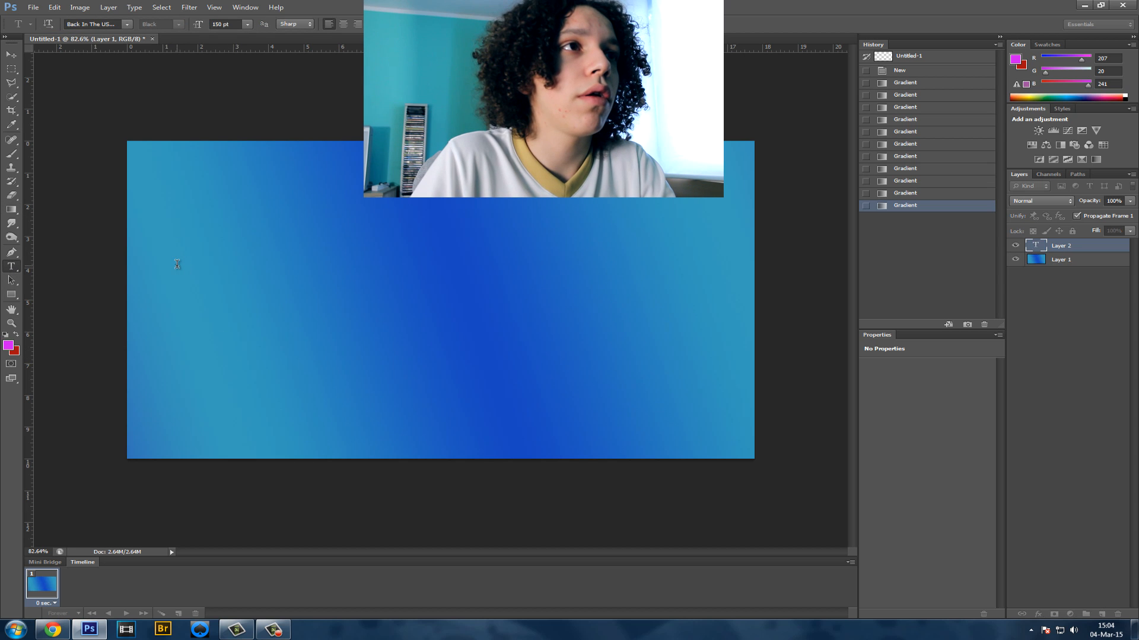
{"action": "left_click", "coordinate": [127, 25]}
{"action": "scroll", "coordinate": [167, 171], "scroll_direction": "up", "scroll_amount": 5}
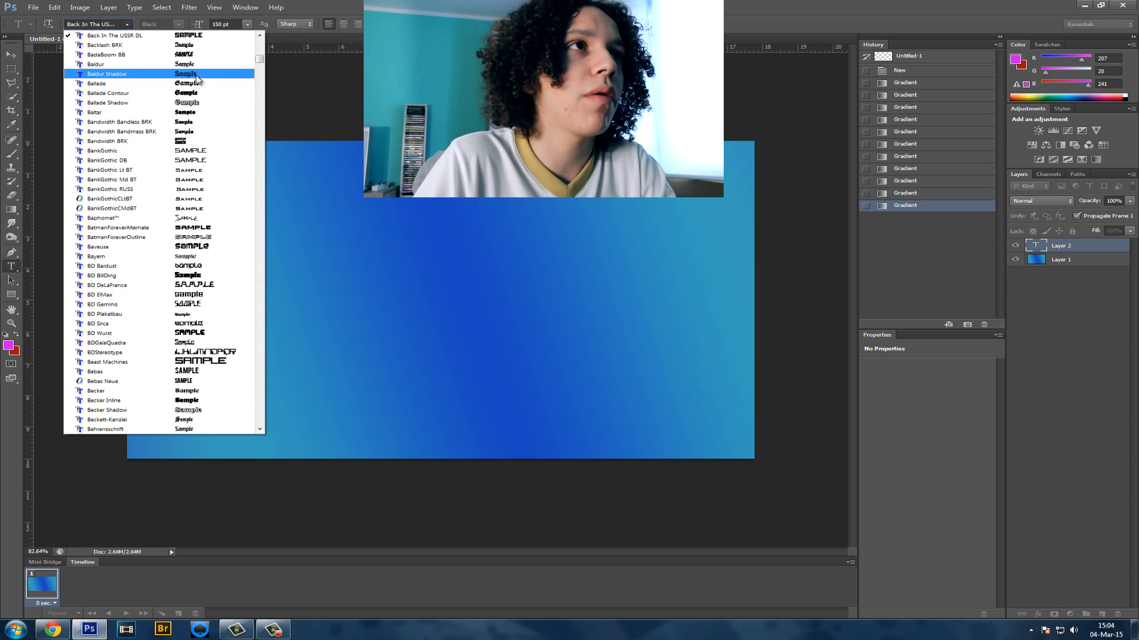
{"action": "scroll", "coordinate": [196, 219], "scroll_direction": "up", "scroll_amount": 10}
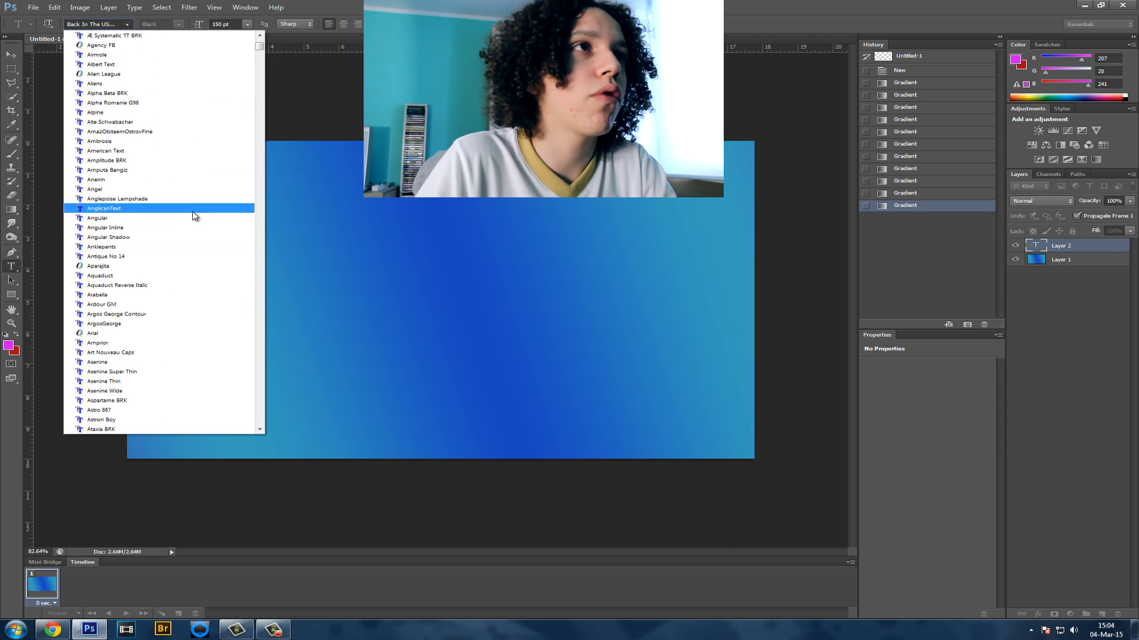
{"action": "left_click", "coordinate": [193, 206]}
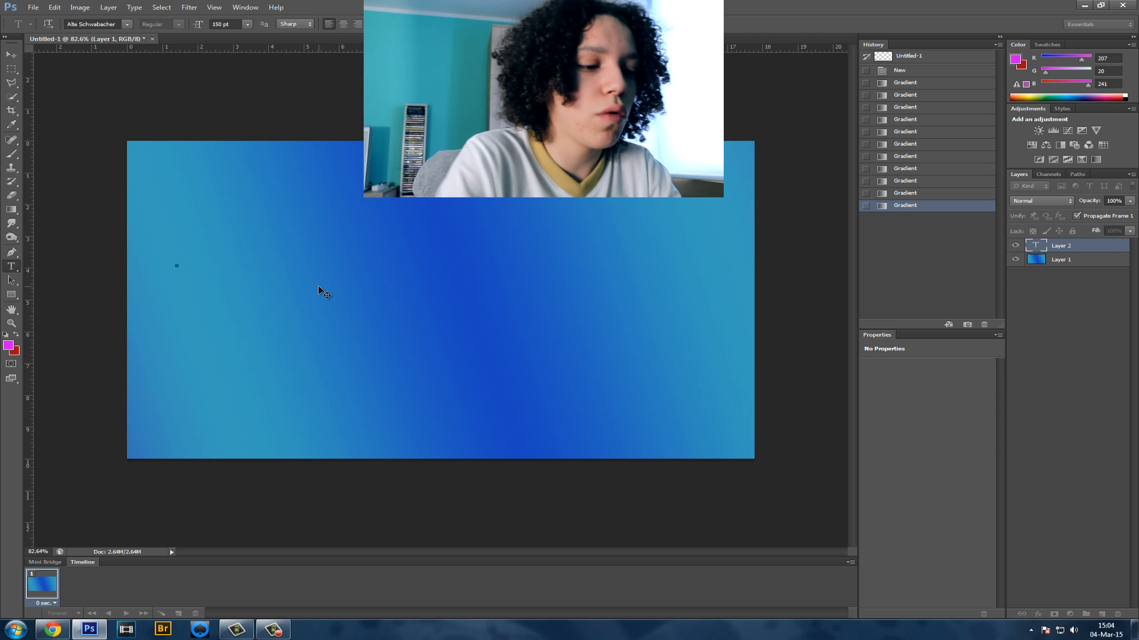
{"action": "type", "text": "Thug Life"}
{"action": "key", "text": "ctrl+Return"}
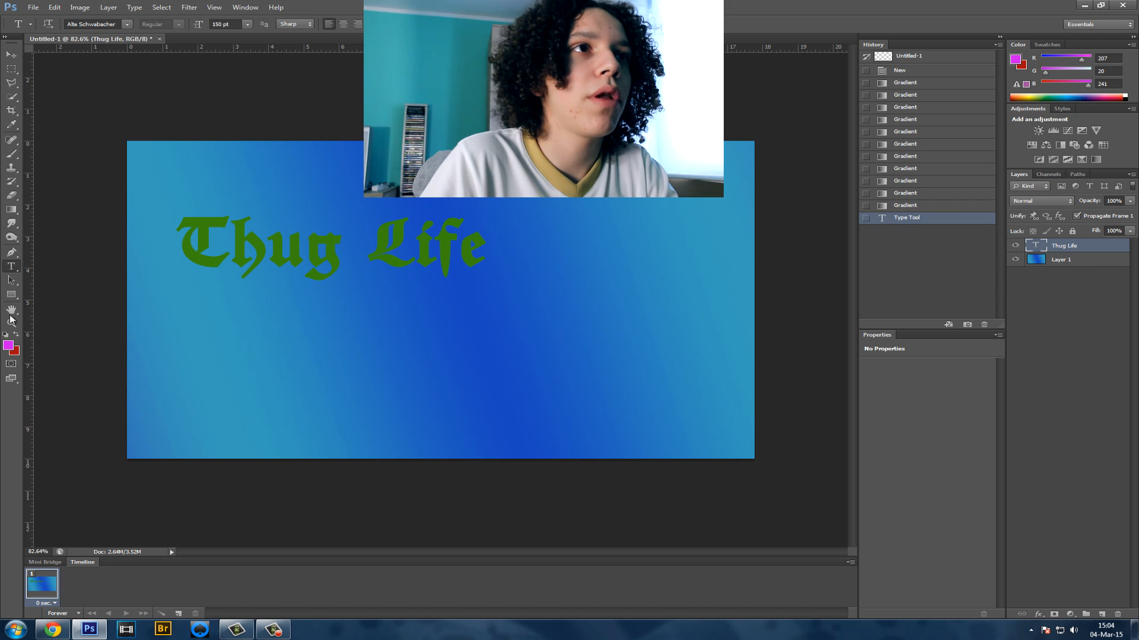
Give the Thug Life text layer a Color Overlay in bright cyan
{"action": "double_click", "coordinate": [1112, 247]}
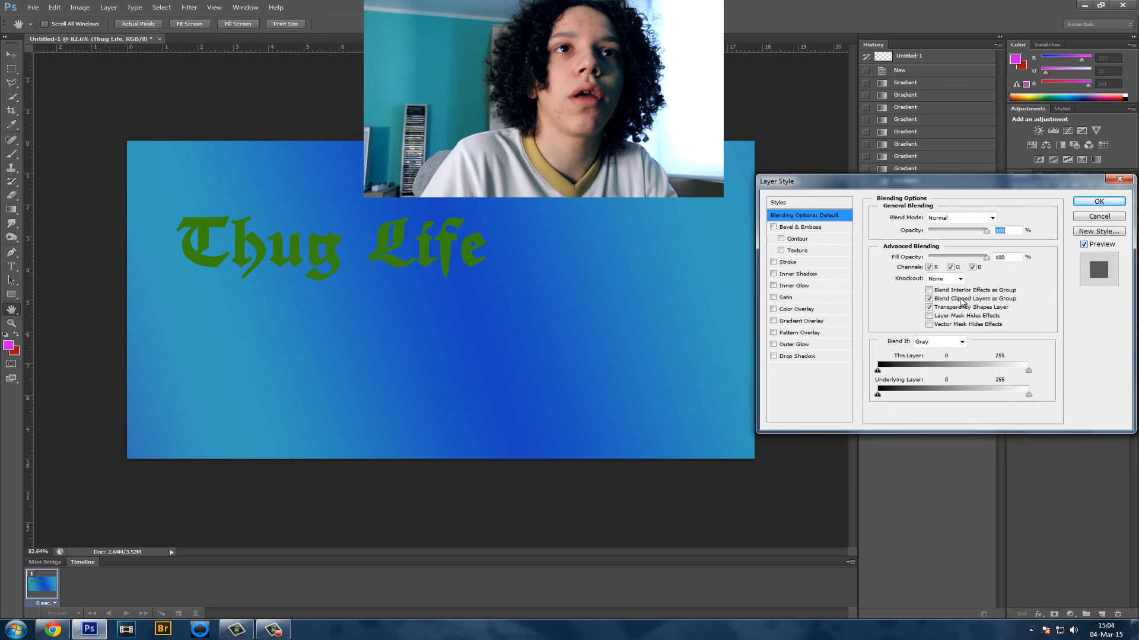
{"action": "left_click", "coordinate": [796, 309]}
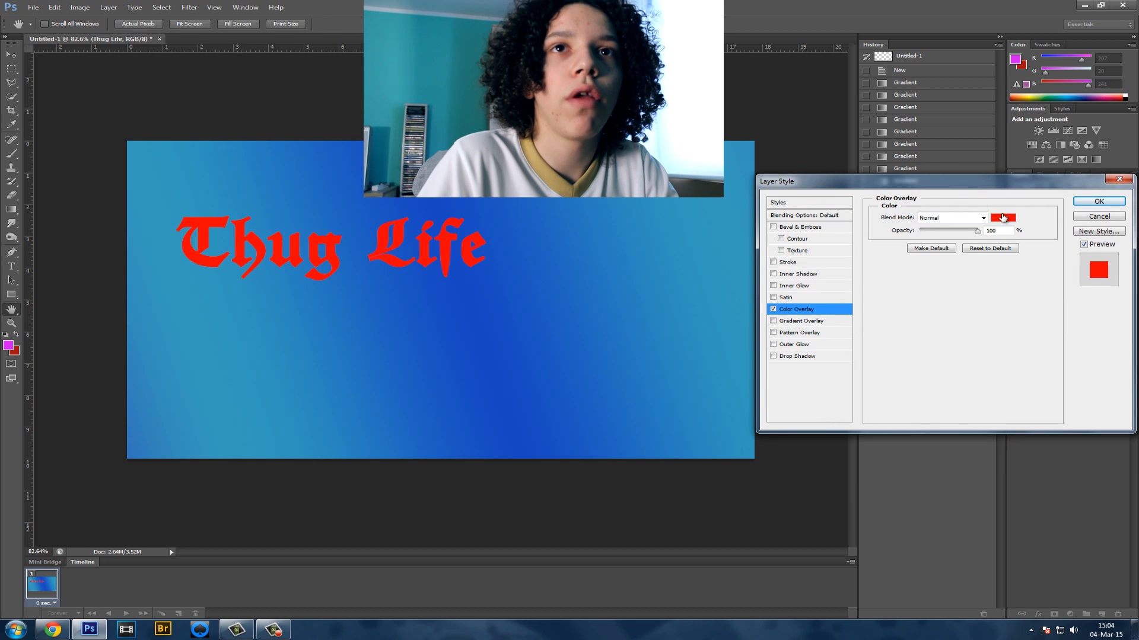
{"action": "left_click", "coordinate": [1004, 218]}
{"action": "left_click", "coordinate": [973, 208]}
{"action": "left_click", "coordinate": [1086, 138]}
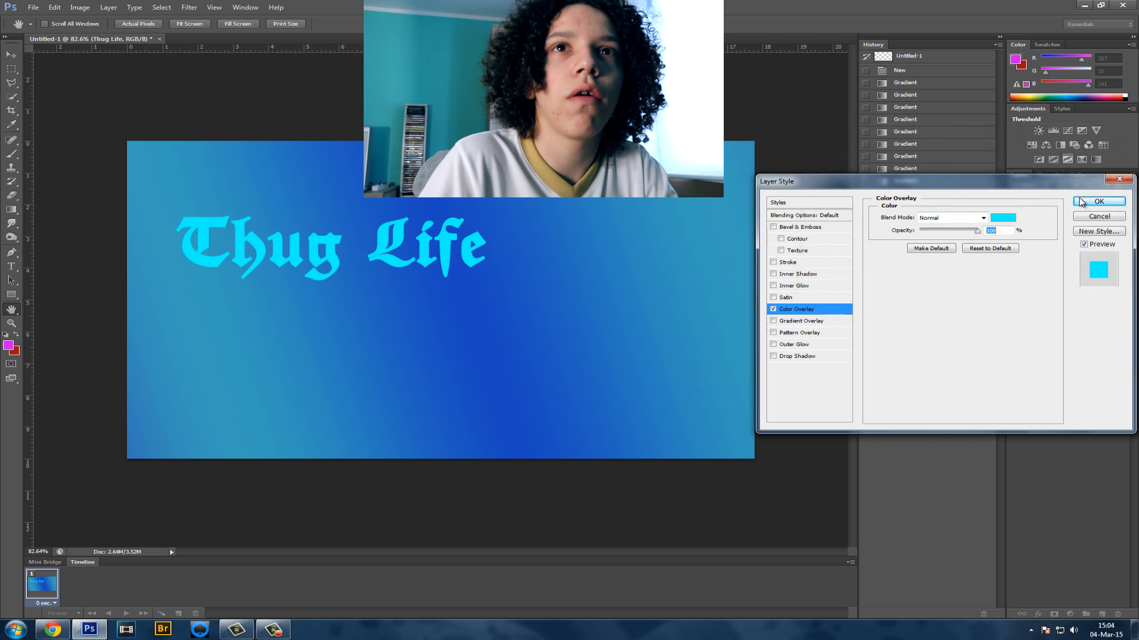
Add a white #ffffff Stroke effect around the text and increase its size slightly
{"action": "left_click", "coordinate": [789, 262]}
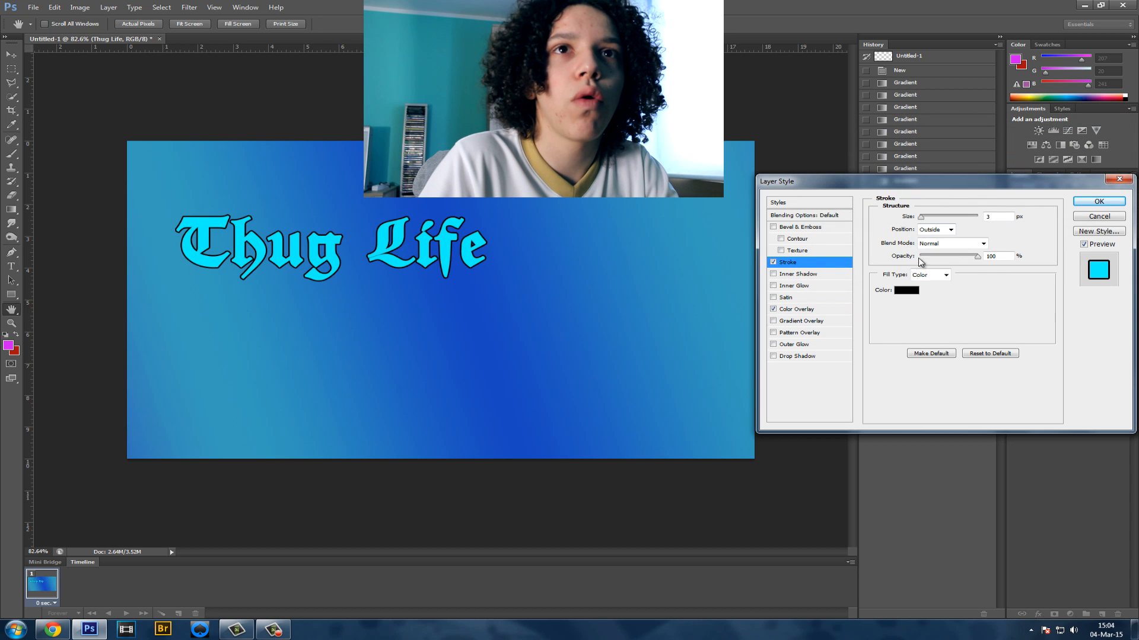
{"action": "left_click", "coordinate": [907, 290]}
{"action": "left_click", "coordinate": [807, 146]}
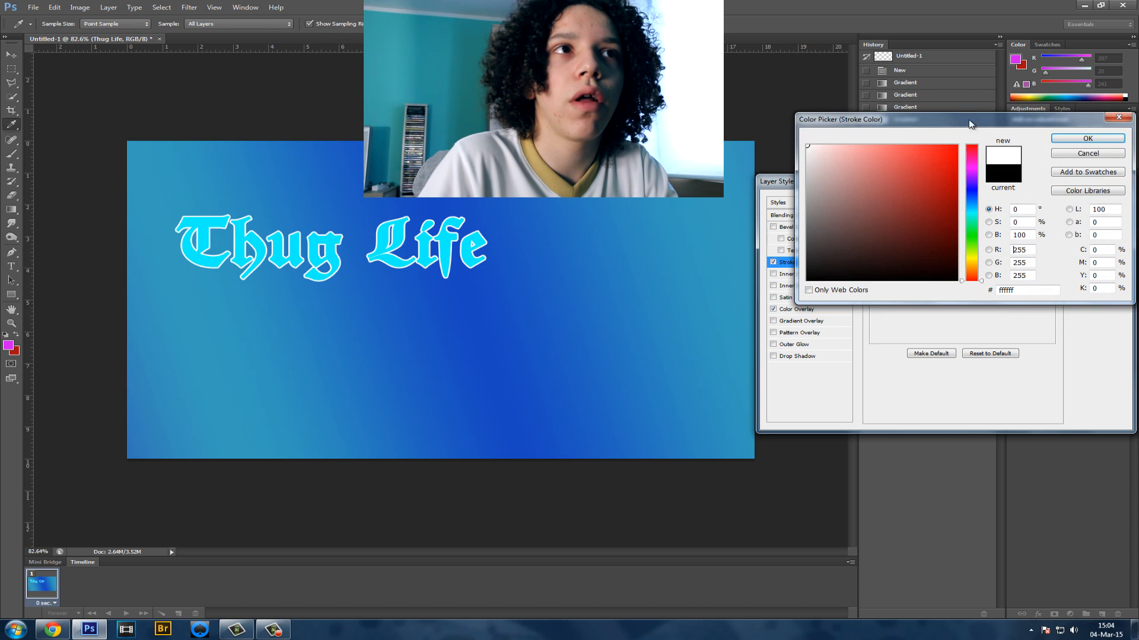
{"action": "left_click", "coordinate": [1074, 142]}
{"action": "left_click_drag", "start_coordinate": [919, 217], "coordinate": [923, 220]}
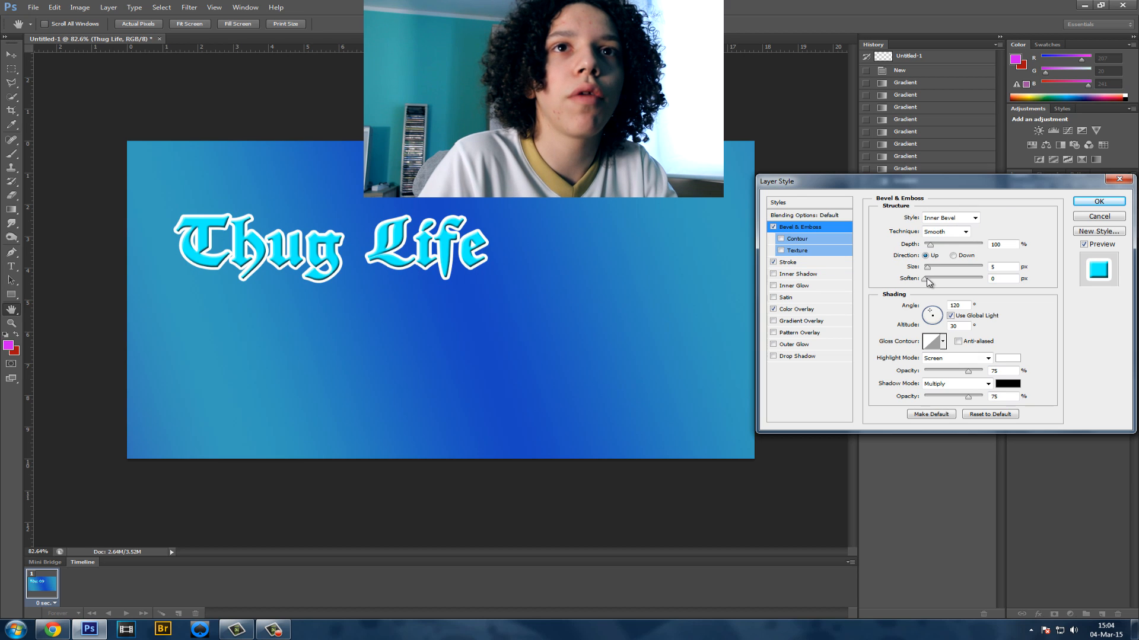
Add a Bevel & Emboss effect with increased softening and a Drop Shadow 79 px in size with raised spread
{"action": "left_click_drag", "start_coordinate": [931, 282], "coordinate": [950, 285]}
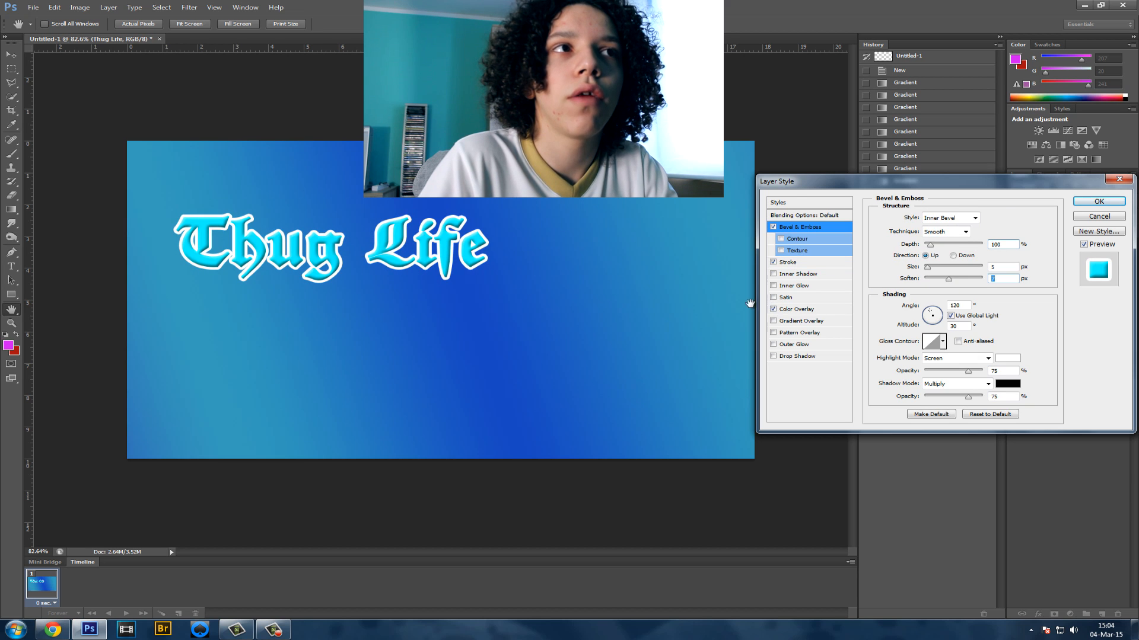
{"action": "left_click", "coordinate": [797, 357]}
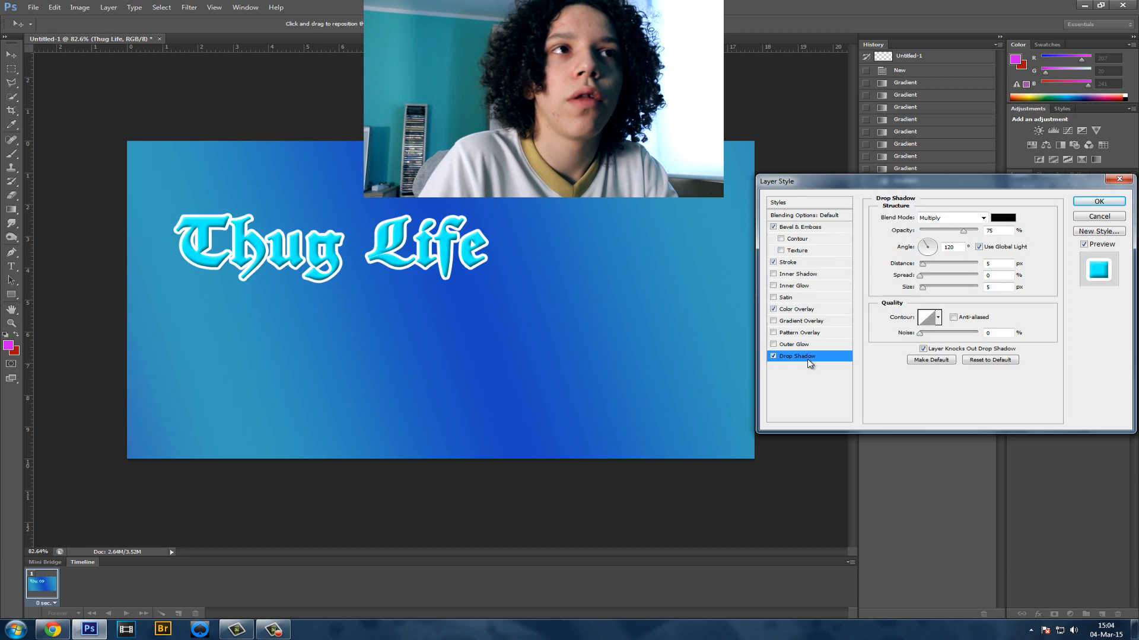
{"action": "mouse_move", "coordinate": [931, 291]}
{"action": "left_mouse_down"}
{"action": "mouse_move", "coordinate": [942, 290]}
{"action": "mouse_move", "coordinate": [931, 278]}
{"action": "left_mouse_up"}
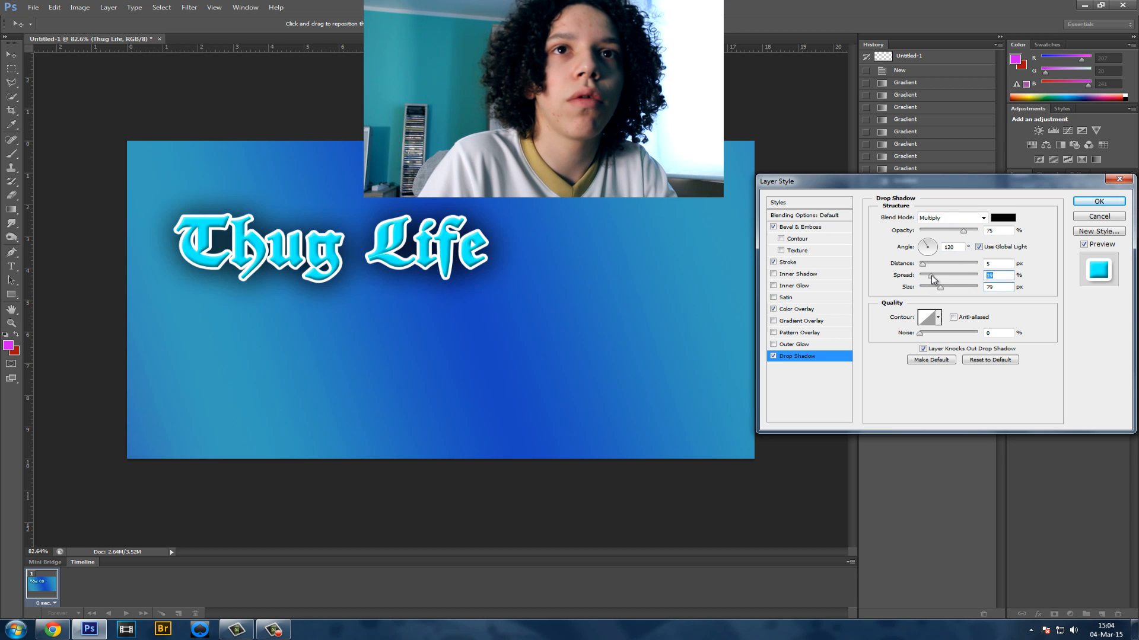
{"action": "key", "text": "Return"}
Enlarge the Thug Life text to about 192% so it spans the canvas, and rasterize its layer
{"action": "key", "text": "ctrl+t"}
{"action": "left_click_drag", "start_coordinate": [488, 212], "coordinate": [770, 229]}
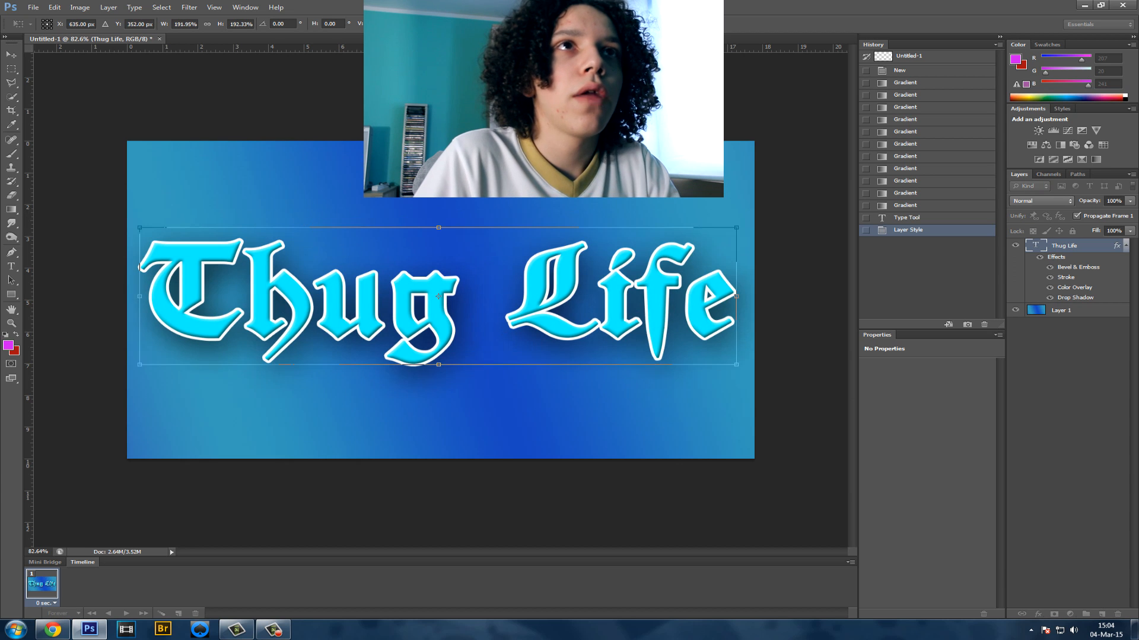
{"action": "key", "text": "Return"}
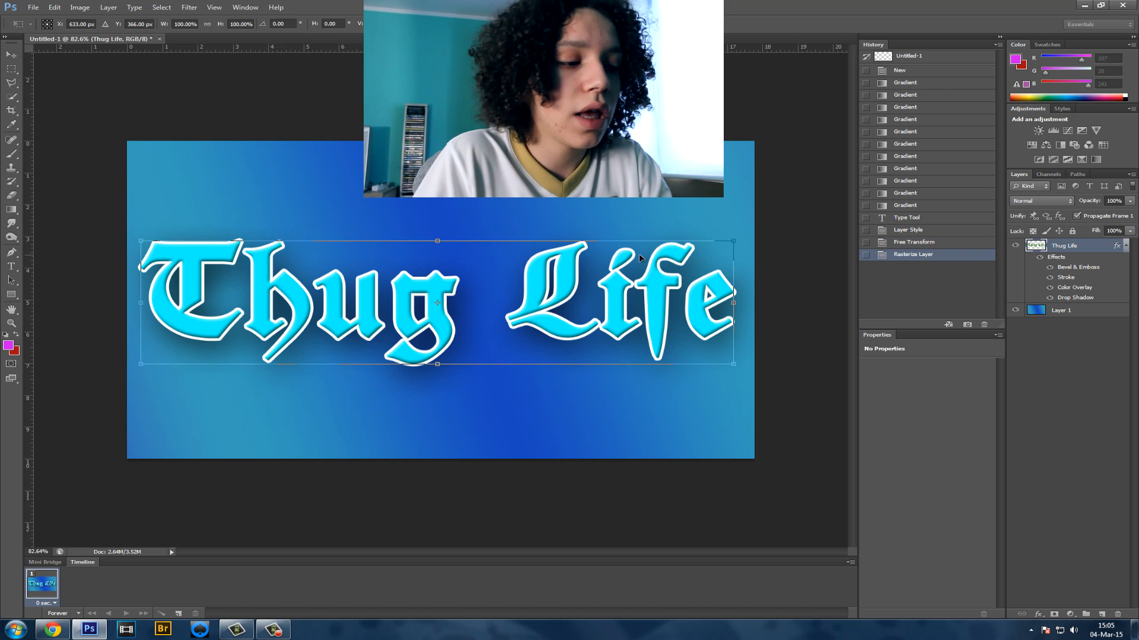
Apply a Perspective transform to the rasterized lettering, narrowing its top and widening its base
{"action": "right_click", "coordinate": [628, 272]}
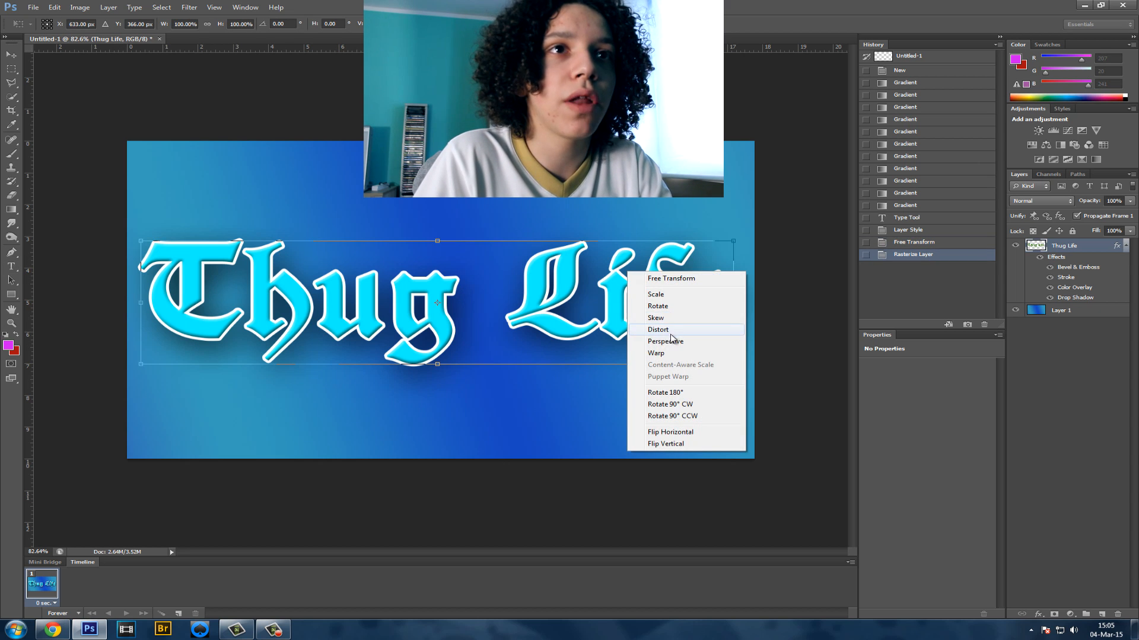
{"action": "left_click", "coordinate": [672, 344]}
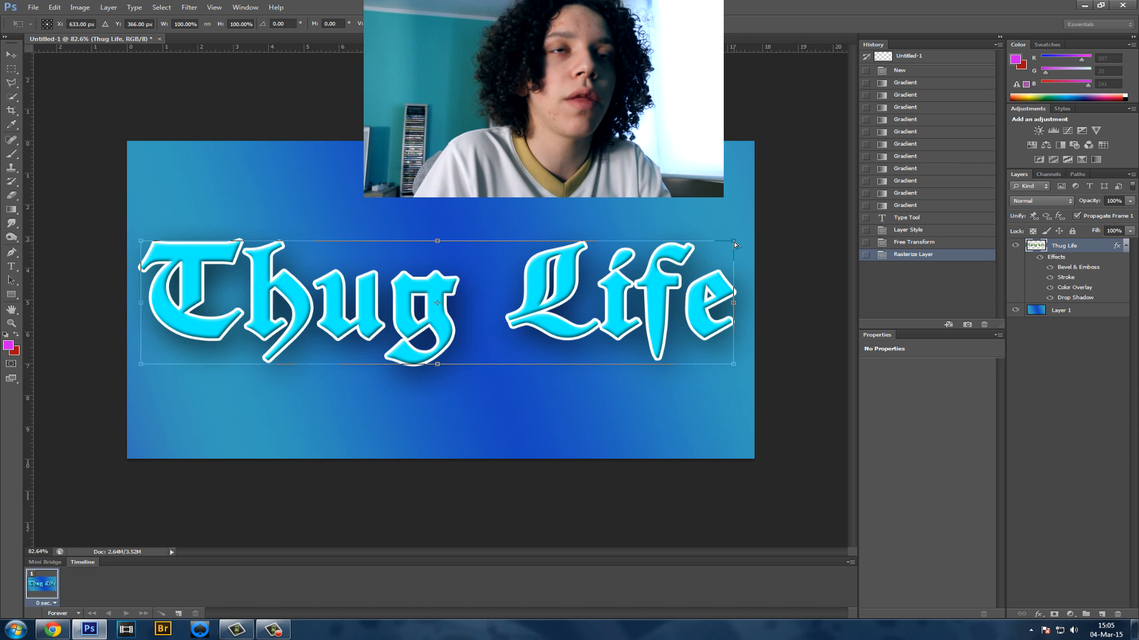
{"action": "mouse_move", "coordinate": [734, 242]}
{"action": "left_mouse_down"}
{"action": "mouse_move", "coordinate": [701, 250]}
{"action": "mouse_move", "coordinate": [757, 229]}
{"action": "mouse_move", "coordinate": [741, 234]}
{"action": "left_mouse_up"}
{"action": "key", "text": "Return"}
{"action": "key", "text": "ctrl+t"}
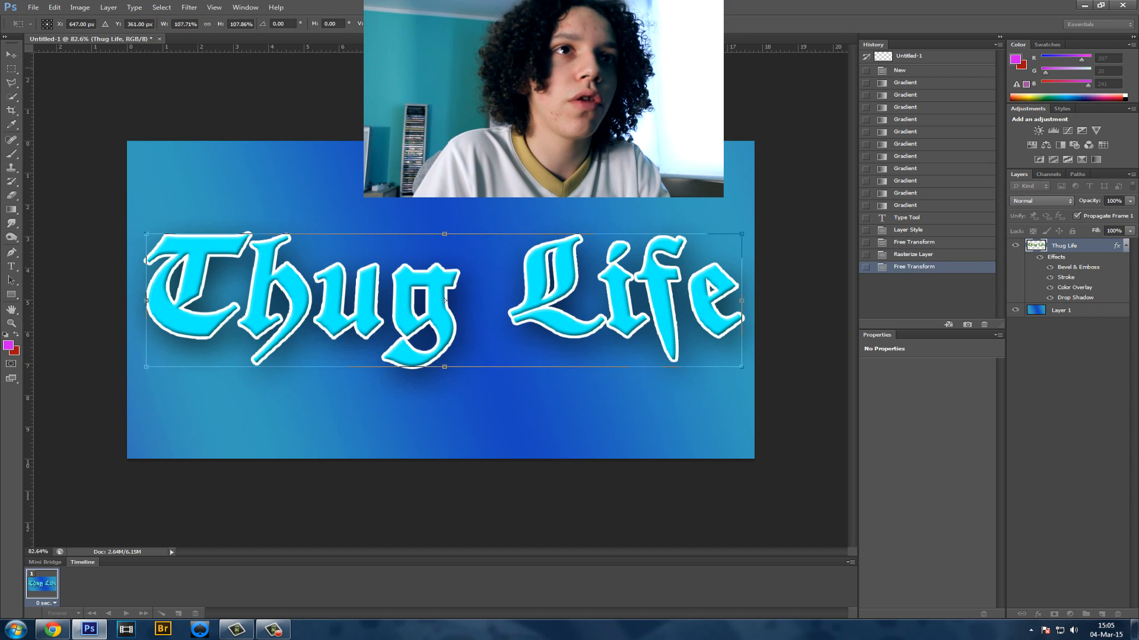
{"action": "key", "text": "Return"}
Warp the lettering so its upper edge arches upward, and switch to the Brush tool
{"action": "key", "text": "ctrl+t"}
{"action": "right_click", "coordinate": [568, 268]}
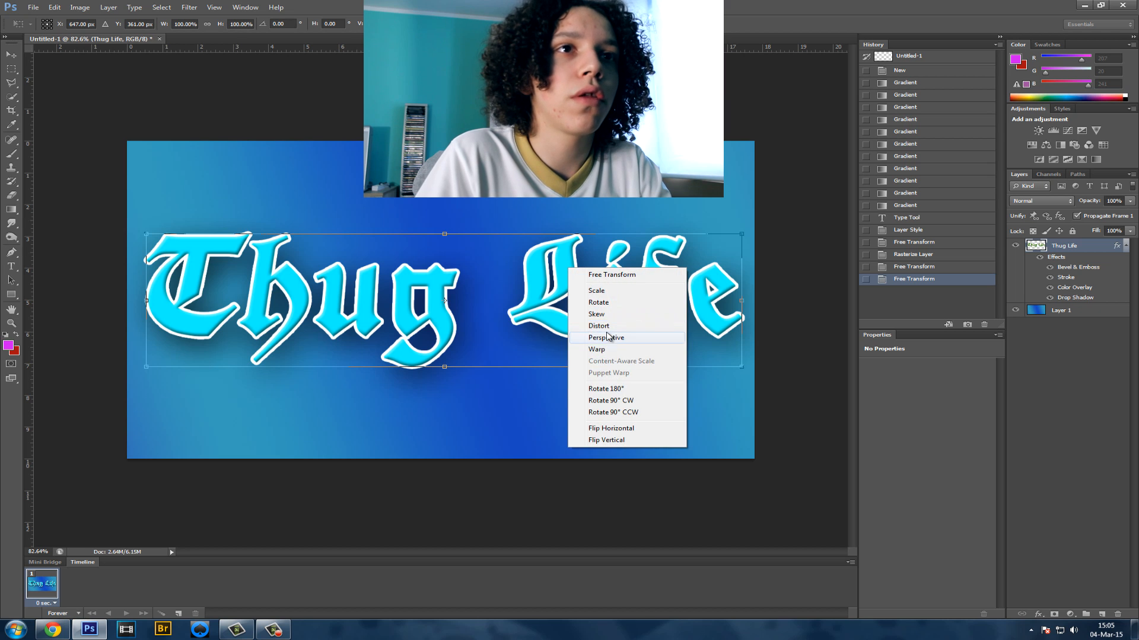
{"action": "left_click", "coordinate": [597, 349]}
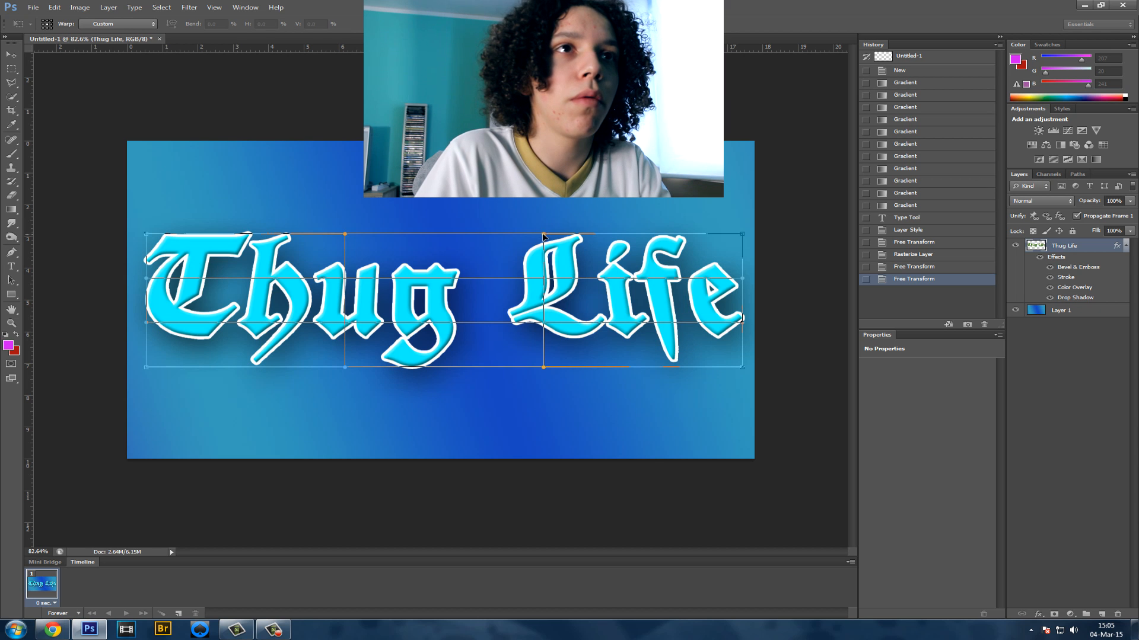
{"action": "left_click_drag", "start_coordinate": [544, 232], "coordinate": [561, 212]}
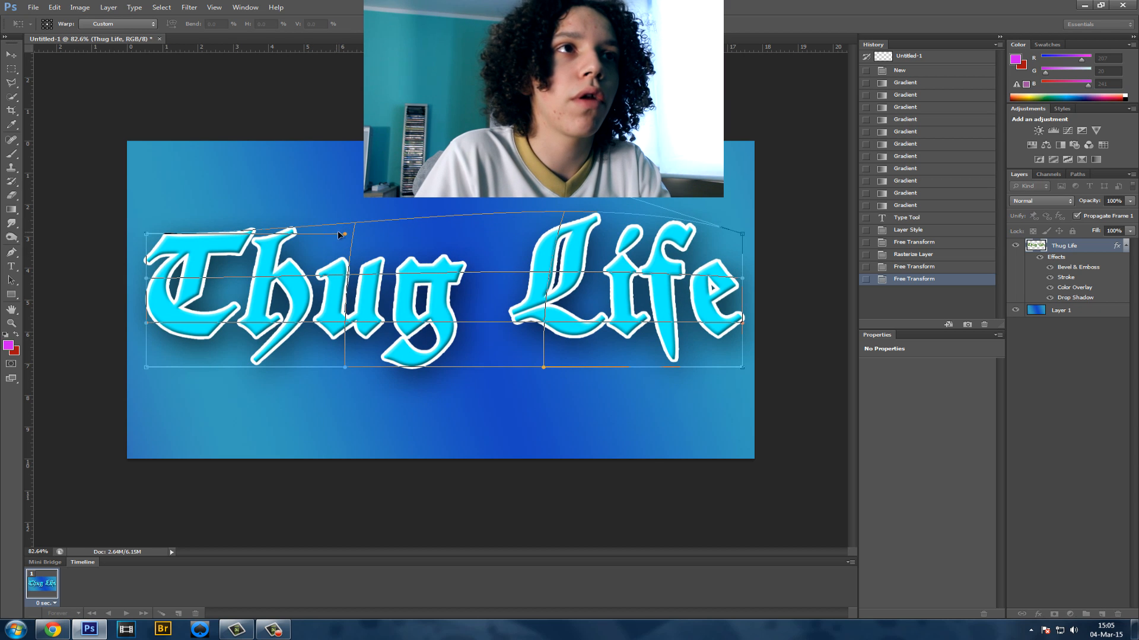
{"action": "key", "text": "Return"}
{"action": "key", "text": "b"}
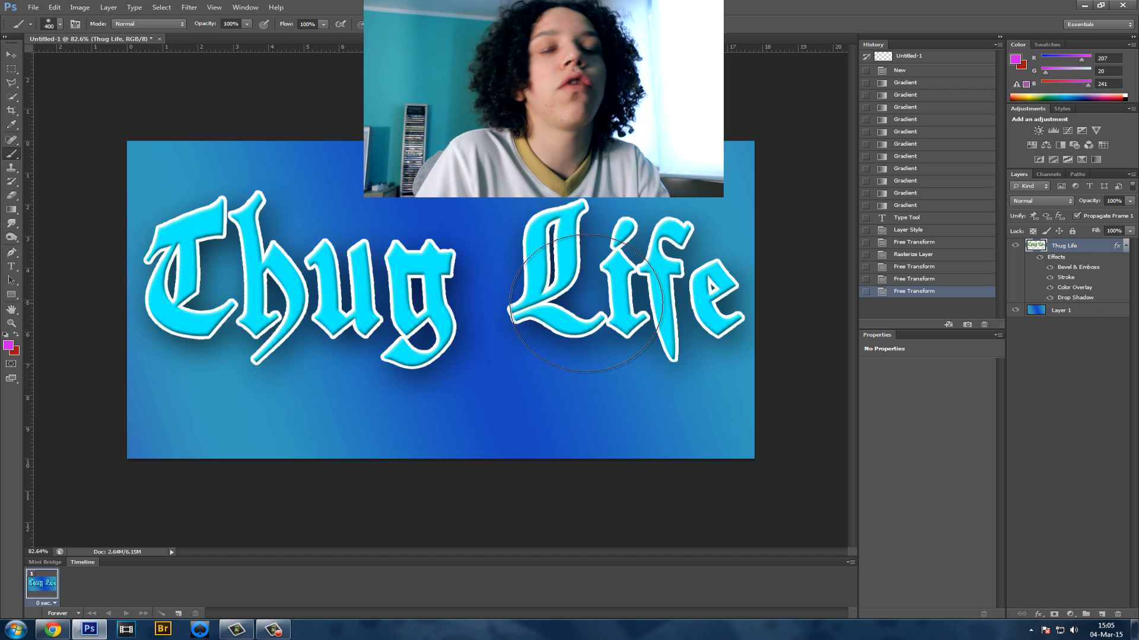